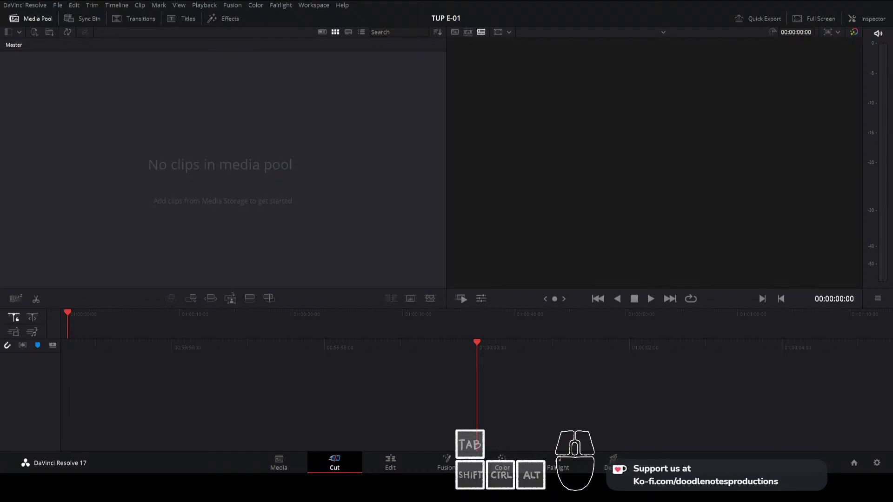
{"action": "left_click_drag", "start_coordinate": [501, 468], "coordinate": [56, 467]}
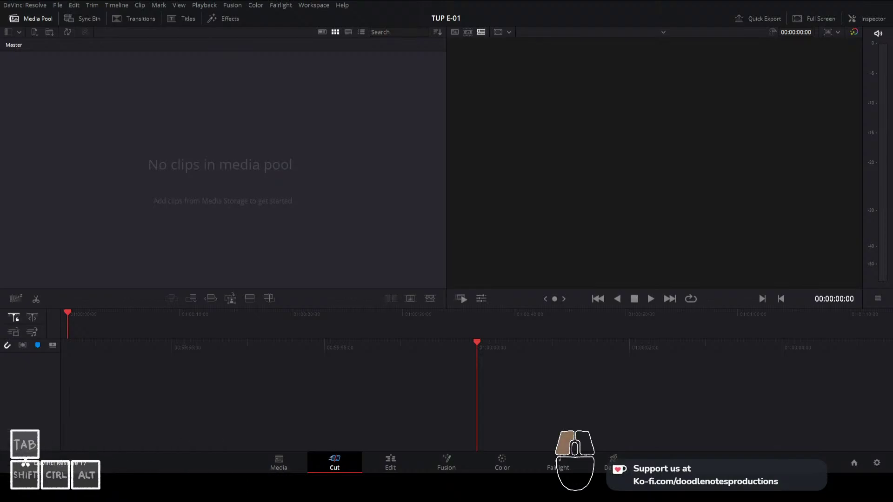
{"action": "left_click_drag", "start_coordinate": [575, 465], "coordinate": [125, 465]}
{"action": "key", "text": "Right"}
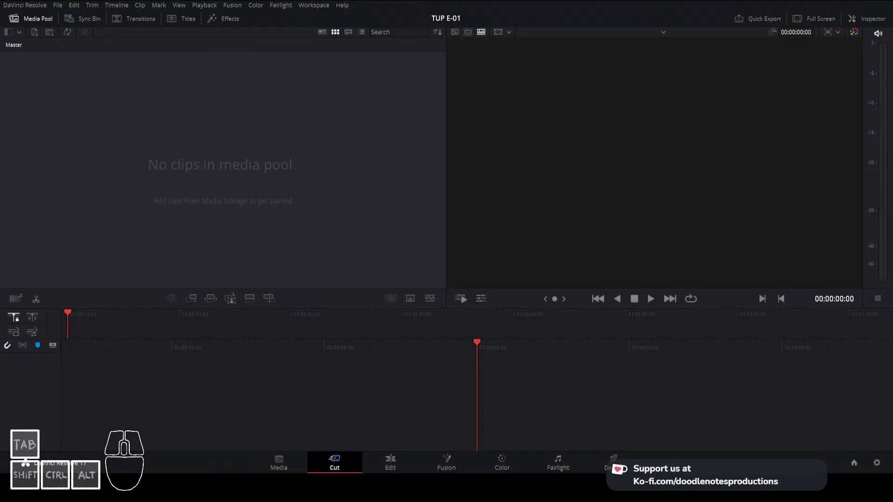
{"action": "left_click", "coordinate": [278, 214]}
{"action": "left_click", "coordinate": [127, 136]}
{"action": "right_click", "coordinate": [166, 129]}
{"action": "left_click", "coordinate": [144, 121]}
{"action": "left_click", "coordinate": [116, 142]}
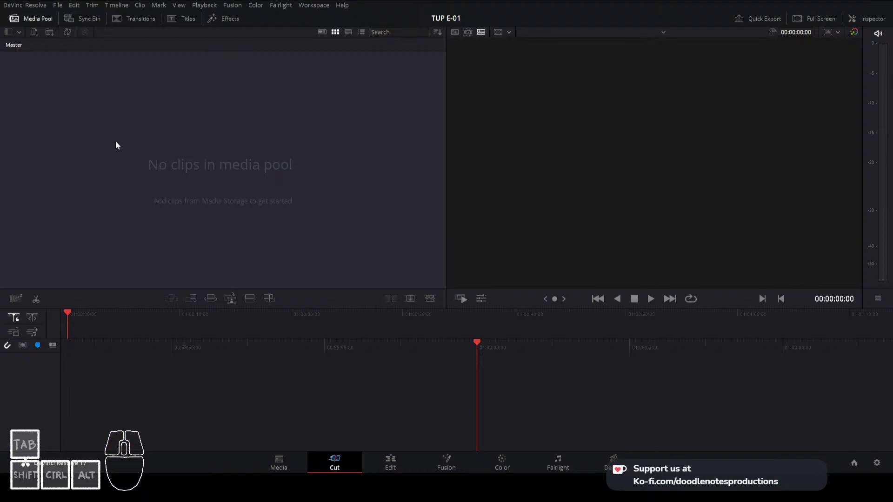
{"action": "right_click", "coordinate": [153, 110]}
{"action": "left_click", "coordinate": [106, 139]}
{"action": "left_click", "coordinate": [129, 165]}
{"action": "left_click", "coordinate": [189, 148]}
Create a bin named CLIPS in the media pool's Master bin and open it
{"action": "right_click", "coordinate": [255, 161]}
{"action": "left_click", "coordinate": [287, 189]}
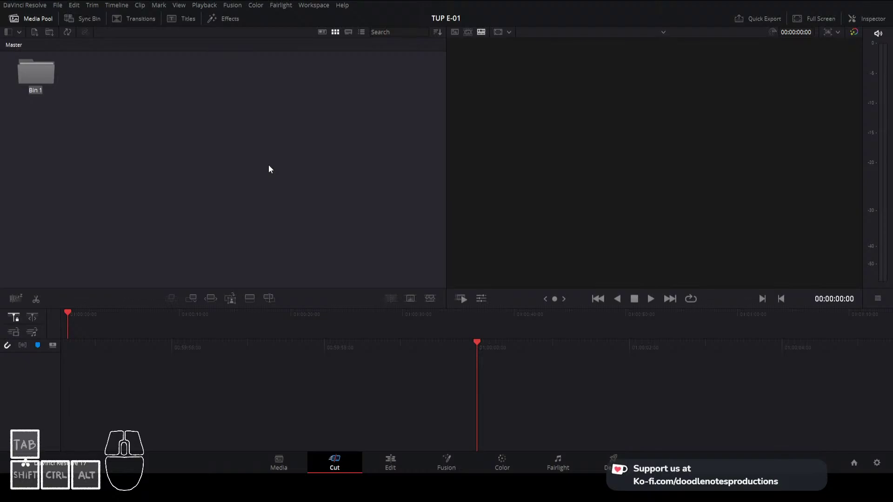
{"action": "key", "text": "BackSpace"}
{"action": "type", "text": "CLIPS"}
{"action": "double_click", "coordinate": [36, 73]}
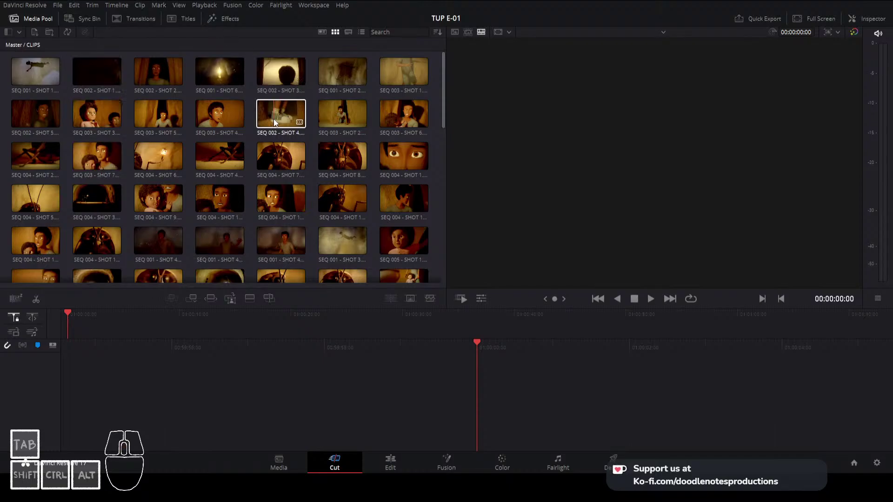
Look through the video clips in the CLIPS bin and how their names are organised by sequence and shot
{"action": "scroll", "coordinate": [277, 112], "scroll_direction": "down", "scroll_amount": 5}
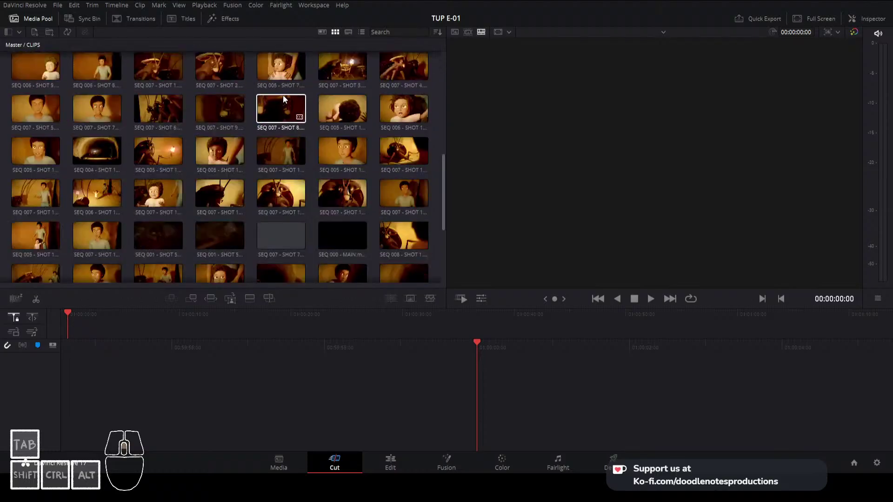
{"action": "scroll", "coordinate": [282, 111], "scroll_direction": "up", "scroll_amount": 5}
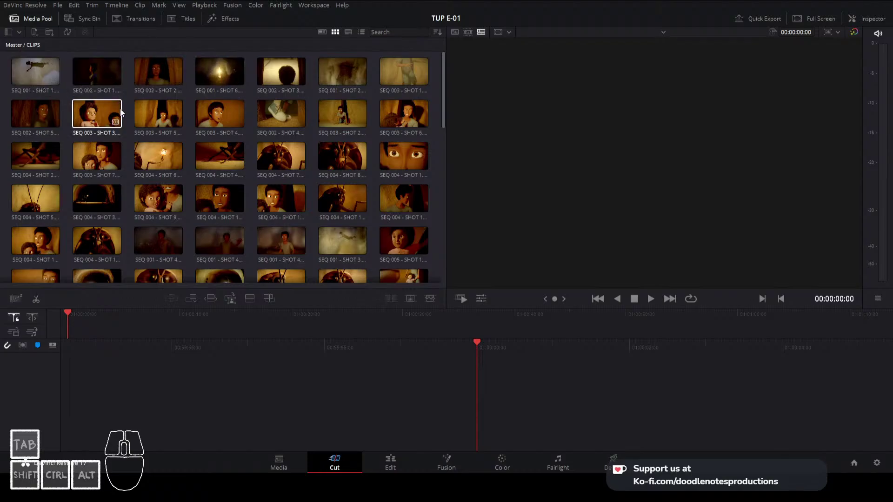
{"action": "scroll", "coordinate": [153, 102], "scroll_direction": "down", "scroll_amount": 5}
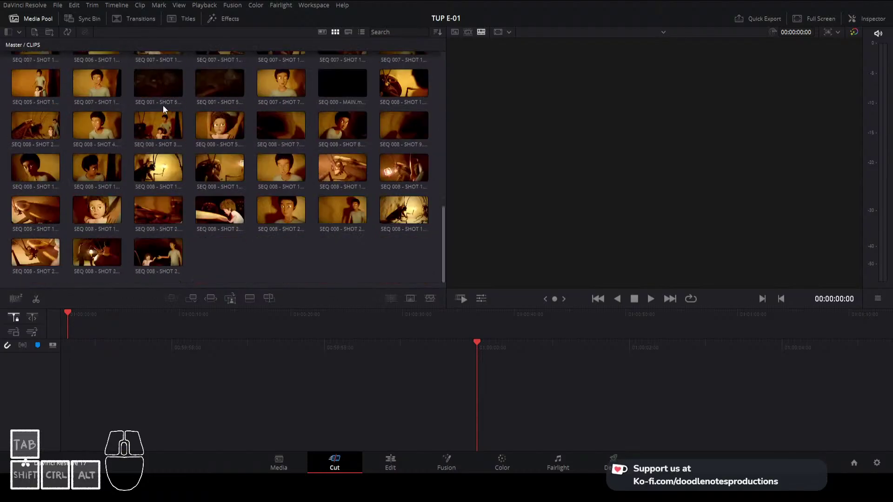
{"action": "scroll", "coordinate": [163, 105], "scroll_direction": "up", "scroll_amount": 5}
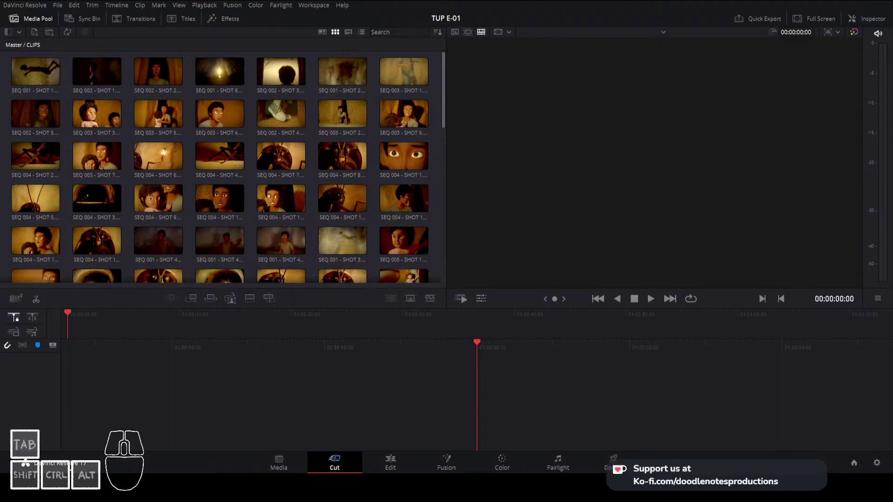
{"action": "left_click", "coordinate": [115, 80]}
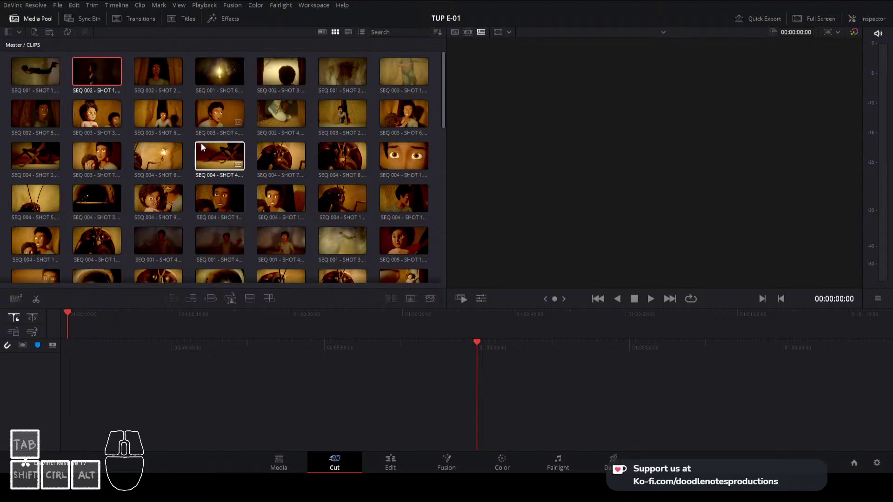
{"action": "scroll", "coordinate": [205, 149], "scroll_direction": "down", "scroll_amount": 5}
{"action": "scroll", "coordinate": [207, 152], "scroll_direction": "up", "scroll_amount": 5}
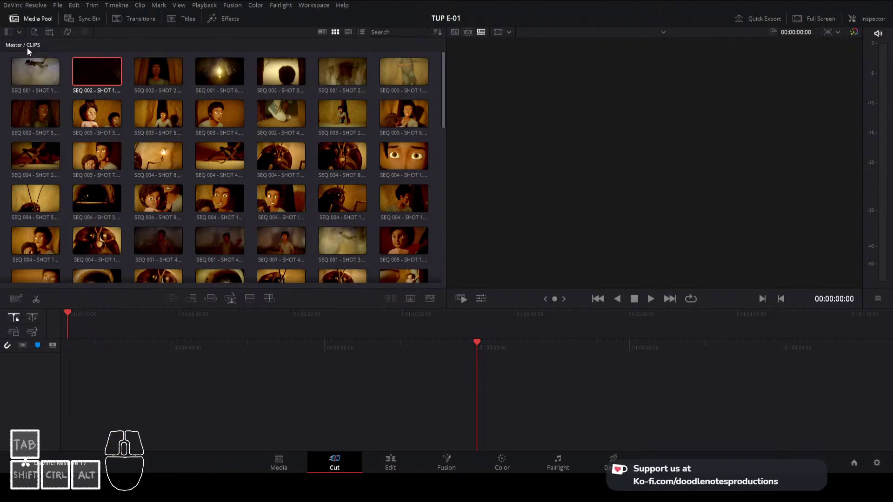
{"action": "left_click", "coordinate": [14, 44]}
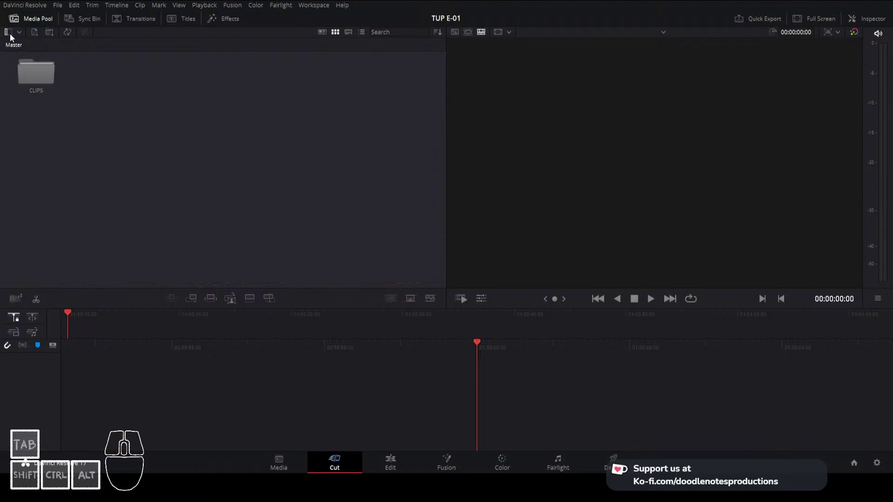
{"action": "double_click", "coordinate": [48, 80]}
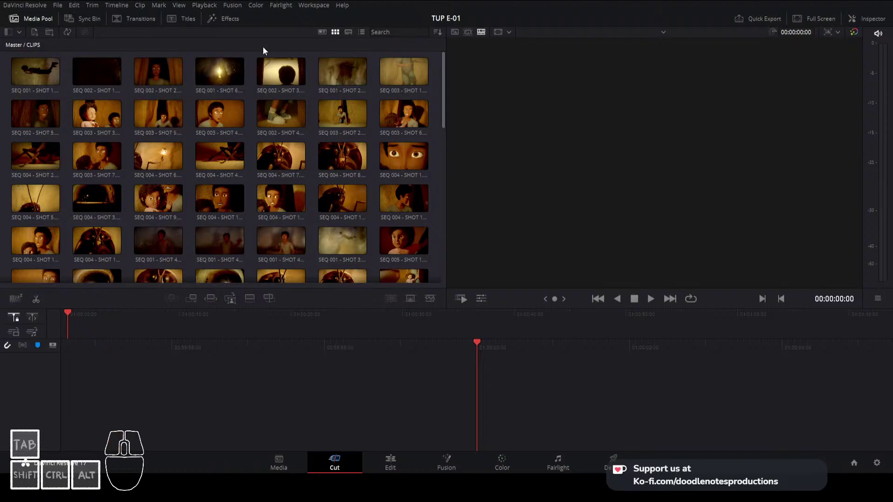
{"action": "scroll", "coordinate": [360, 147], "scroll_direction": "down", "scroll_amount": 10}
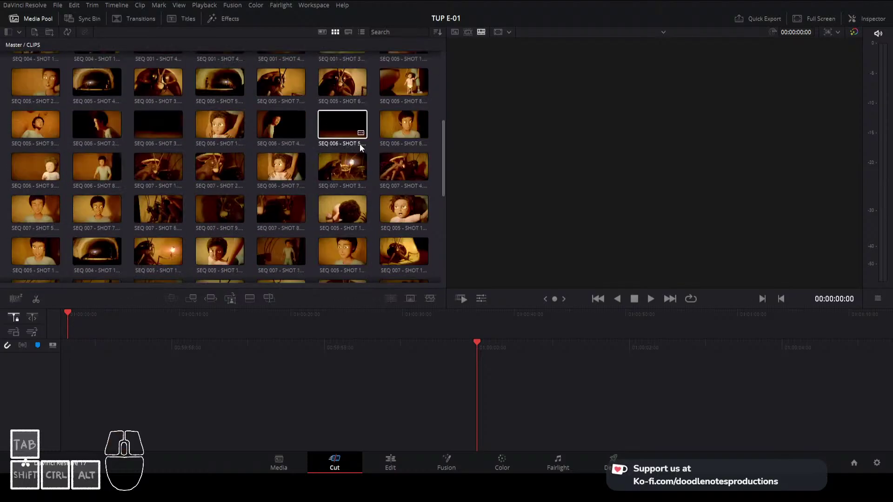
{"action": "scroll", "coordinate": [367, 169], "scroll_direction": "up", "scroll_amount": 5}
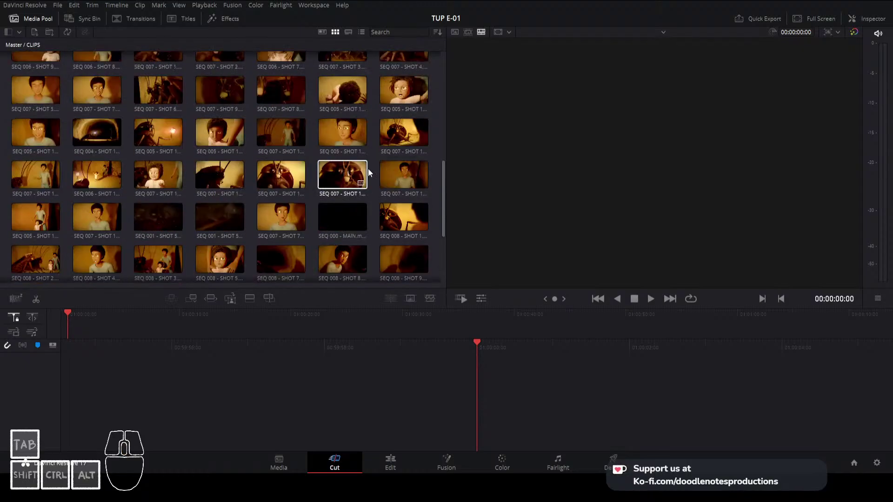
{"action": "scroll", "coordinate": [368, 168], "scroll_direction": "up", "scroll_amount": 5}
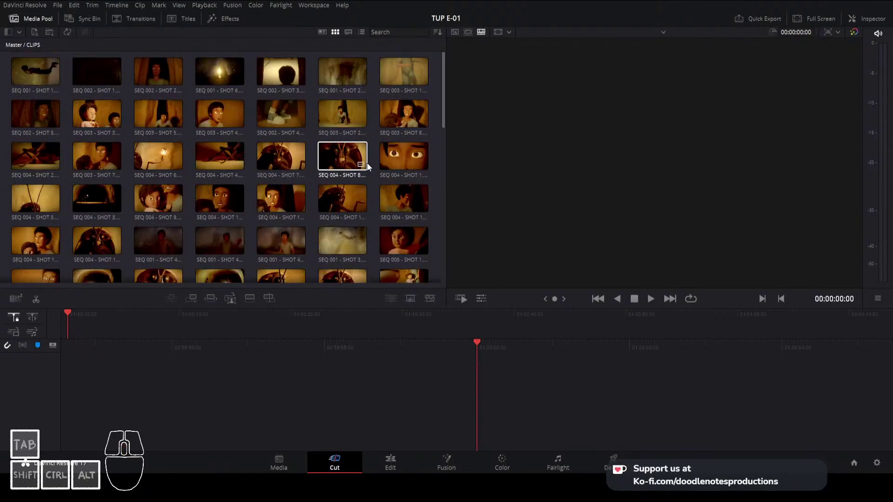
Search the CLIPS bin for "seq 000", then clear the search and locate the same clip among all the clips
{"action": "left_click", "coordinate": [412, 33]}
{"action": "type", "text": "seq 000"}
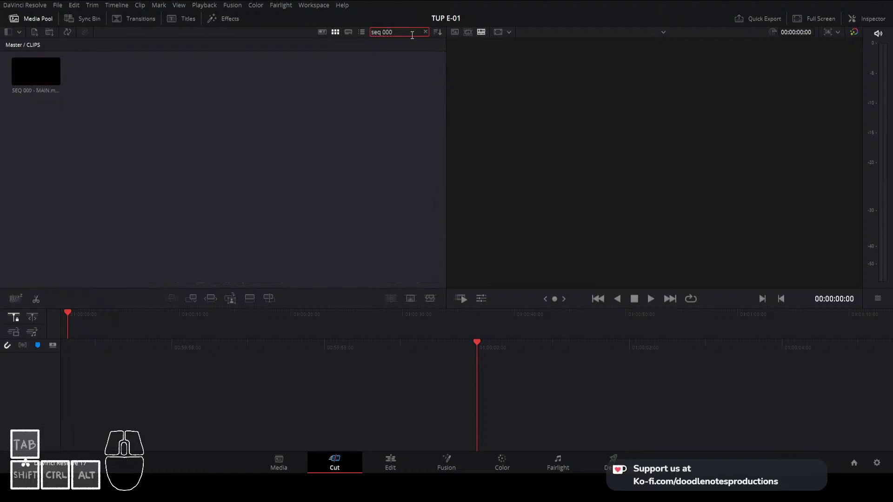
{"action": "left_click", "coordinate": [159, 60]}
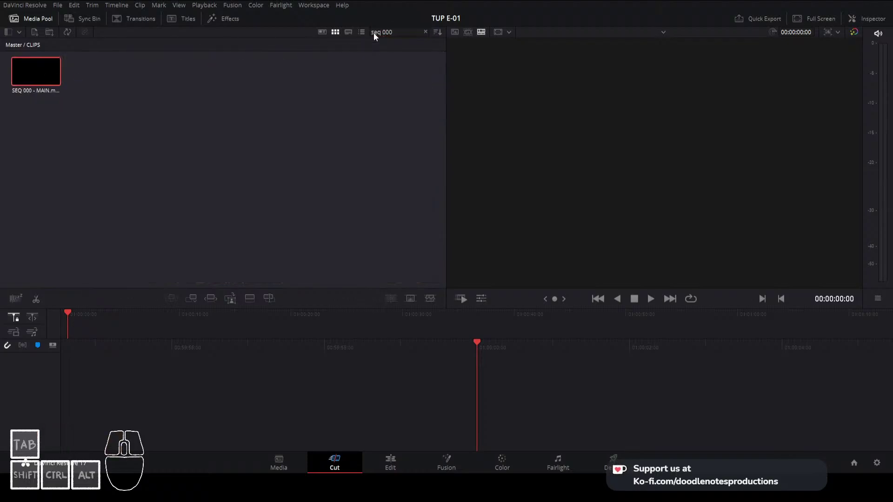
{"action": "left_click", "coordinate": [425, 32]}
{"action": "scroll", "coordinate": [194, 139], "scroll_direction": "down", "scroll_amount": 5}
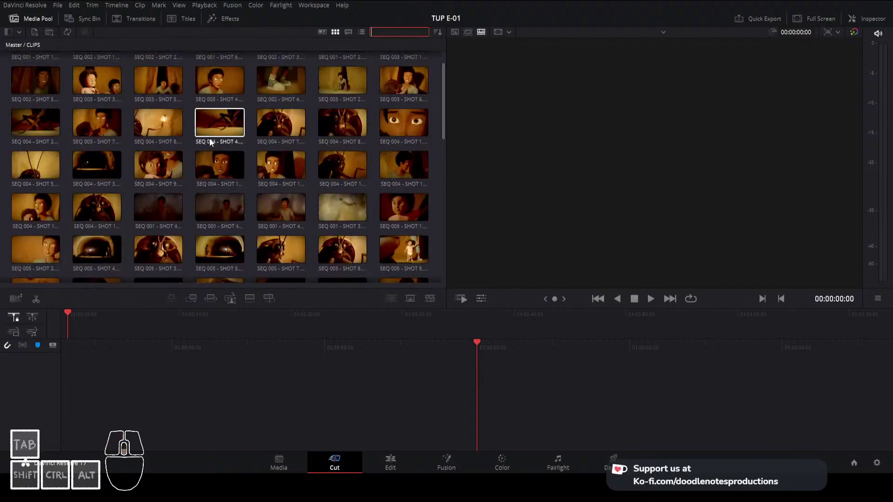
{"action": "scroll", "coordinate": [253, 150], "scroll_direction": "down", "scroll_amount": 2}
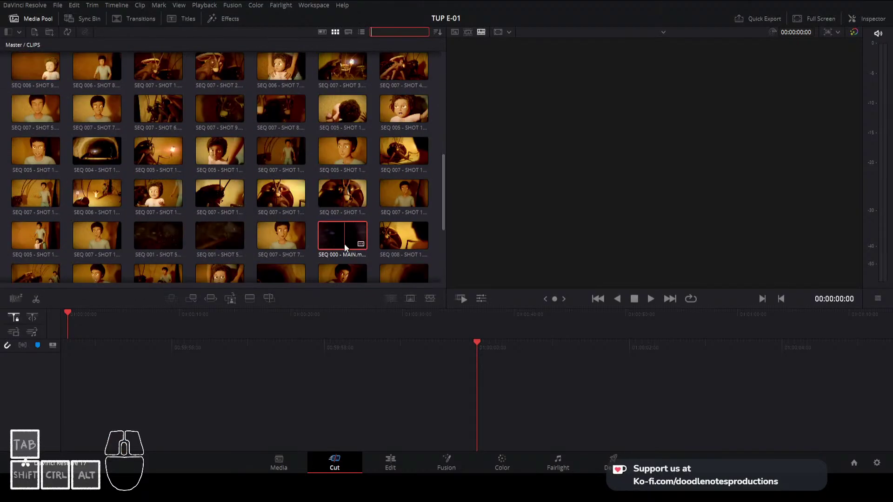
{"action": "scroll", "coordinate": [123, 161], "scroll_direction": "up", "scroll_amount": 6}
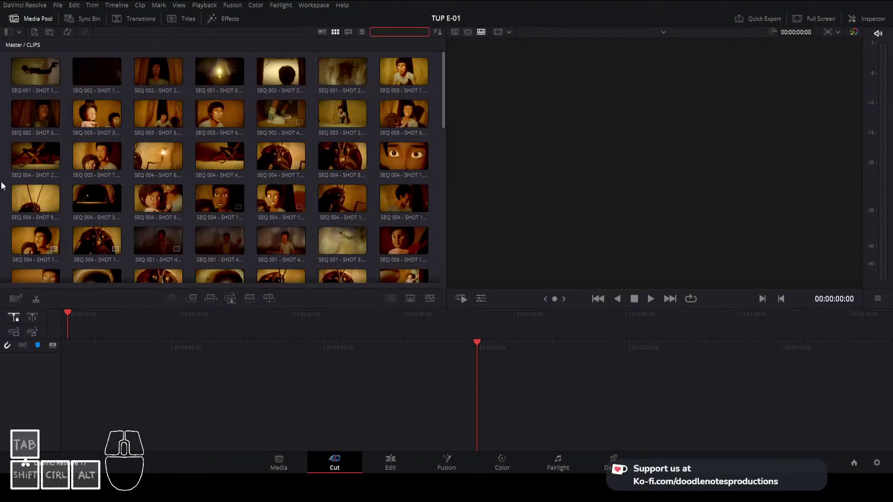
Return to the Master bin, create a bin named DIALOGUE beside CLIPS, and open it
{"action": "left_click", "coordinate": [13, 45]}
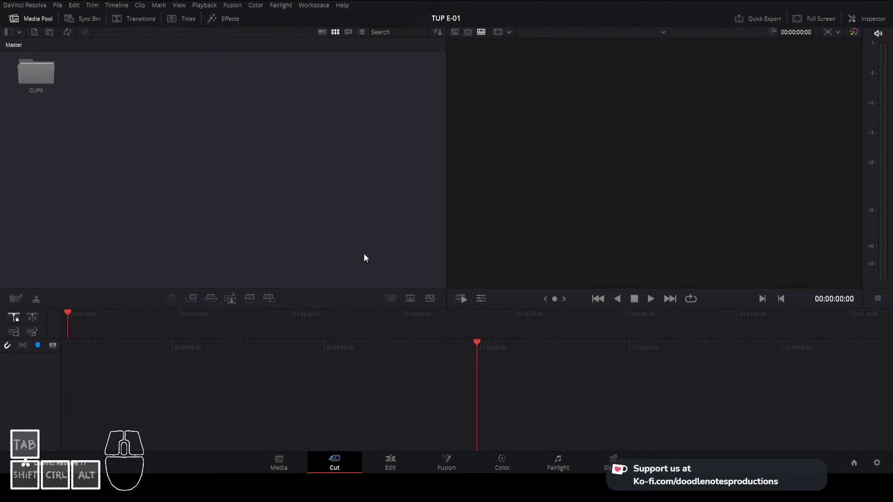
{"action": "right_click", "coordinate": [182, 114]}
{"action": "left_click", "coordinate": [207, 146]}
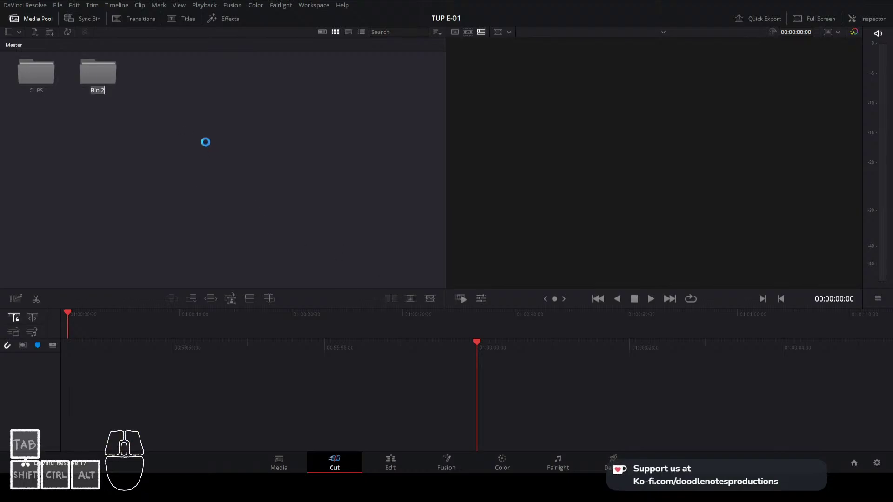
{"action": "type", "text": "DIALOGUE"}
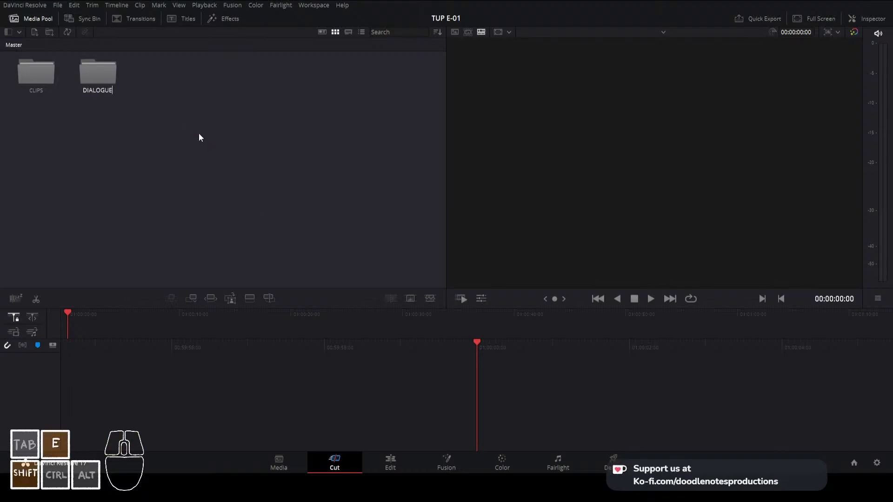
{"action": "double_click", "coordinate": [101, 72]}
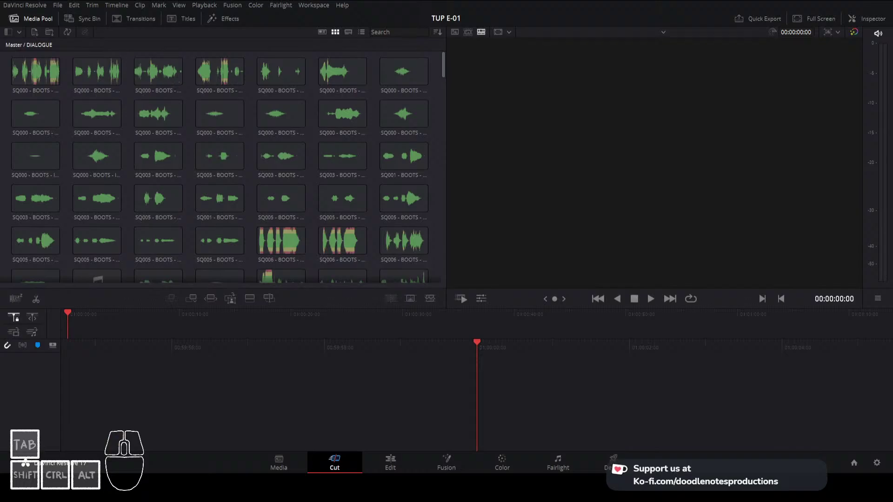
Check the audio files loaded directly into the DIALOGUE bin, then undo their import
{"action": "left_click", "coordinate": [216, 122]}
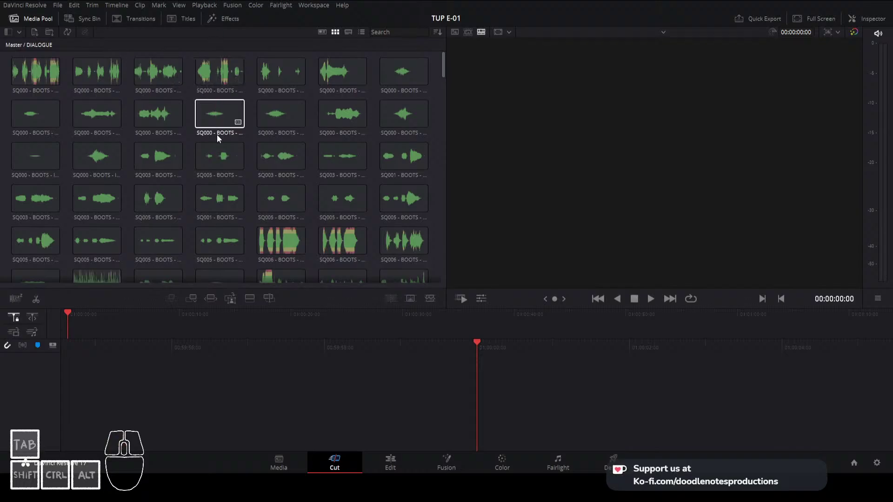
{"action": "scroll", "coordinate": [217, 135], "scroll_direction": "down", "scroll_amount": 10}
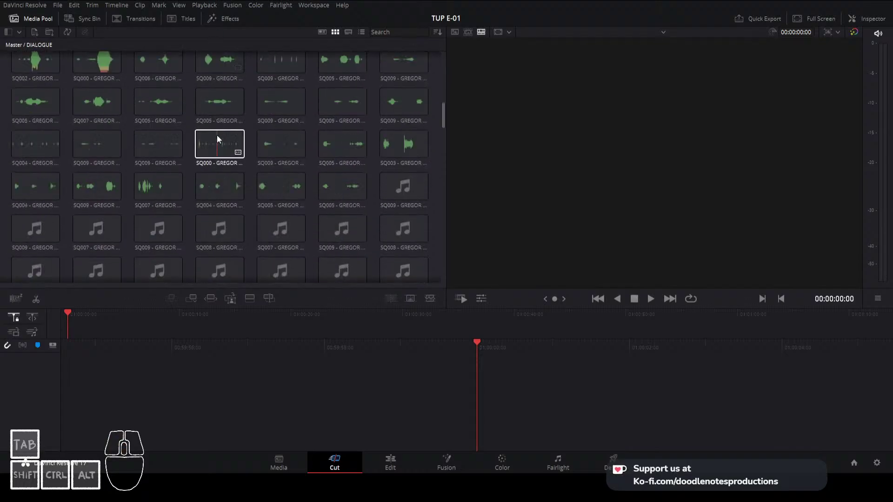
{"action": "scroll", "coordinate": [216, 138], "scroll_direction": "down", "scroll_amount": 1}
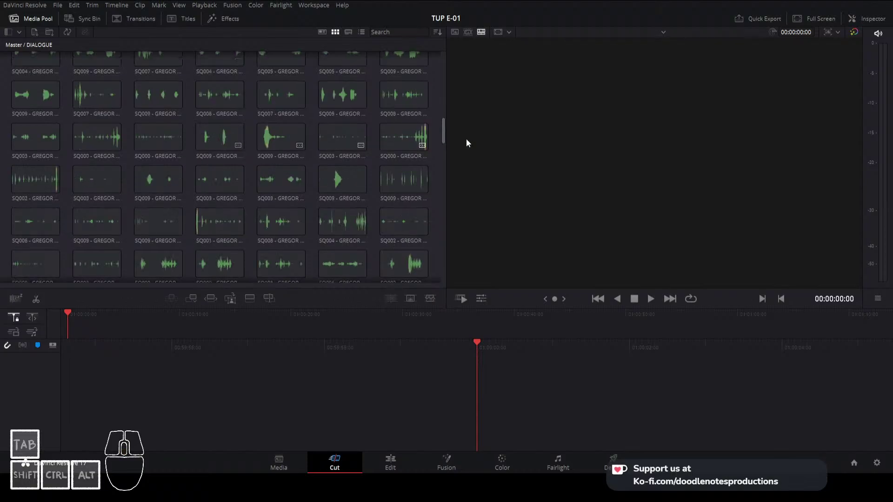
{"action": "left_click", "coordinate": [443, 125]}
{"action": "left_click", "coordinate": [328, 105]}
{"action": "key", "text": "ctrl+z"}
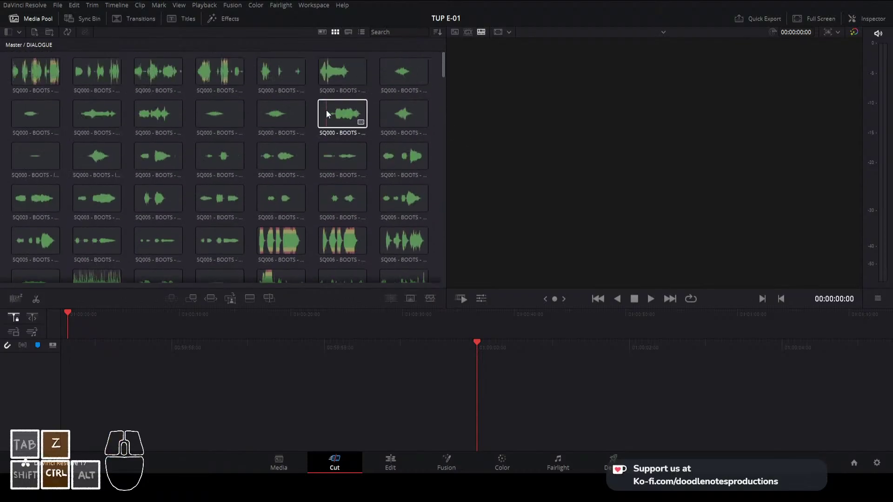
{"action": "key", "text": "ctrl+z"}
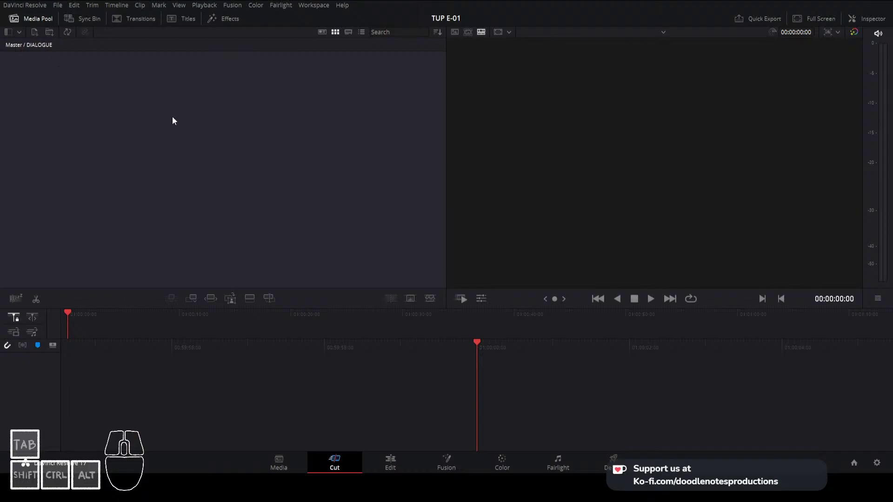
Create a sub-bin named BOOTS inside the DIALOGUE bin
{"action": "left_click", "coordinate": [203, 147]}
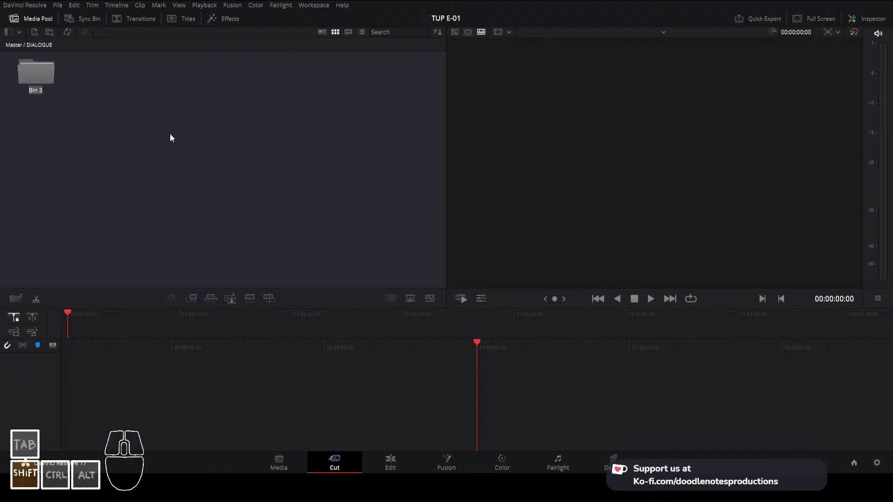
{"action": "type", "text": "BOOTS"}
{"action": "key", "text": "Return"}
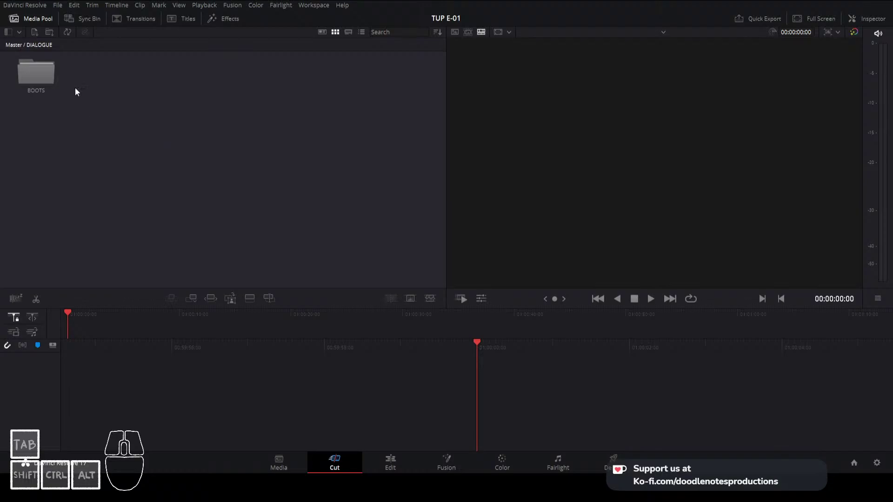
Create two more sub-bins inside DIALOGUE, named GREGOR and CRAWLERS
{"action": "key", "text": "ctrl+shift+n"}
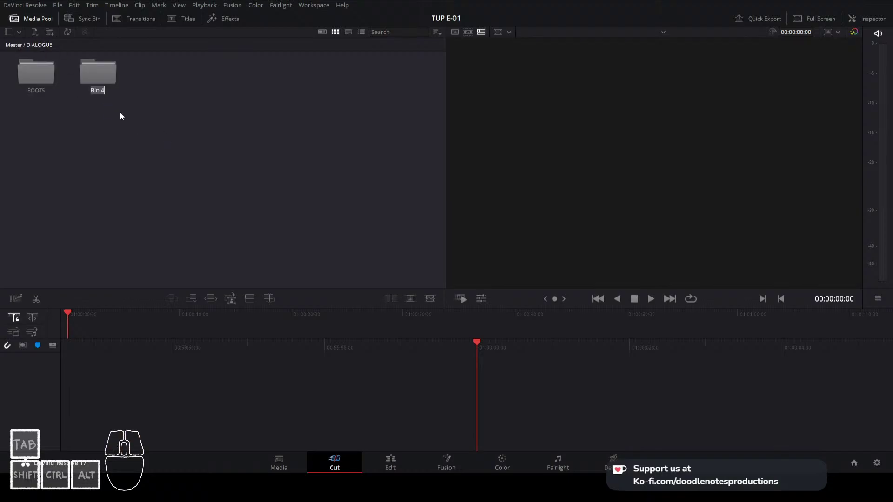
{"action": "type", "text": "GREGOR"}
{"action": "key", "text": "Return"}
{"action": "left_click", "coordinate": [219, 127]}
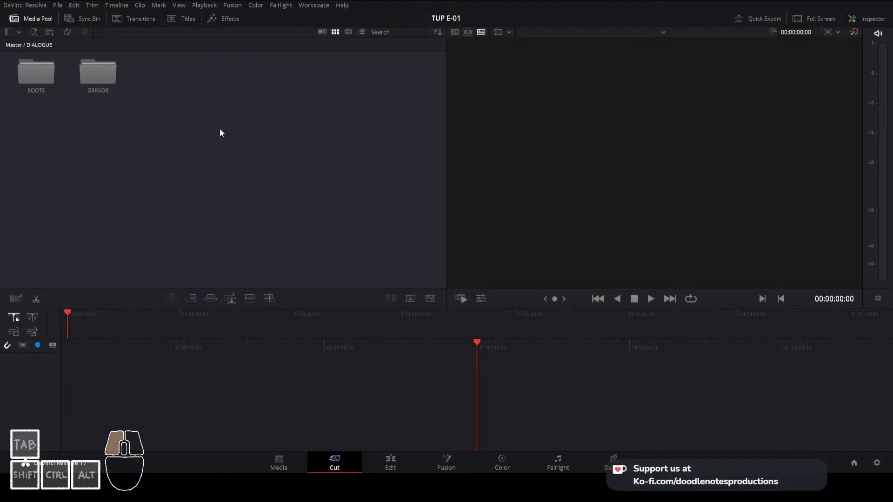
{"action": "type", "text": "CRAWLERS"}
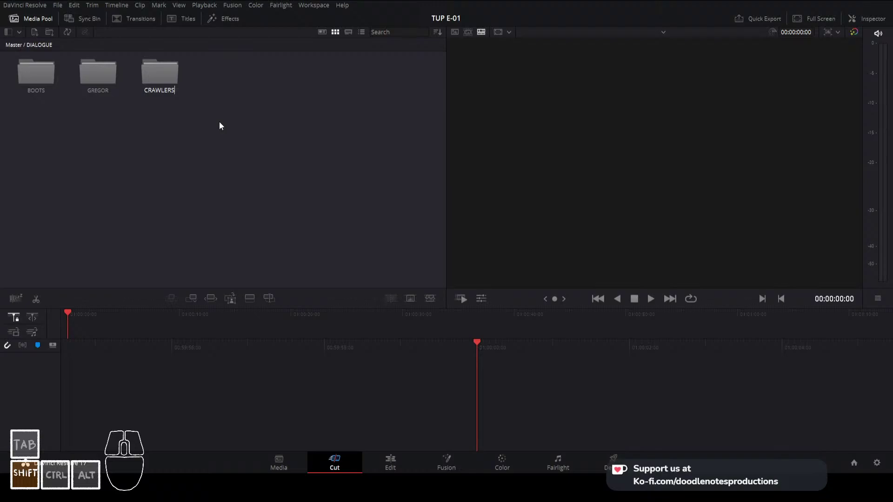
Load the BOOTS voice recordings into the BOOTS sub-bin, check them, and return to the DIALOGUE bin
{"action": "key", "text": "Return"}
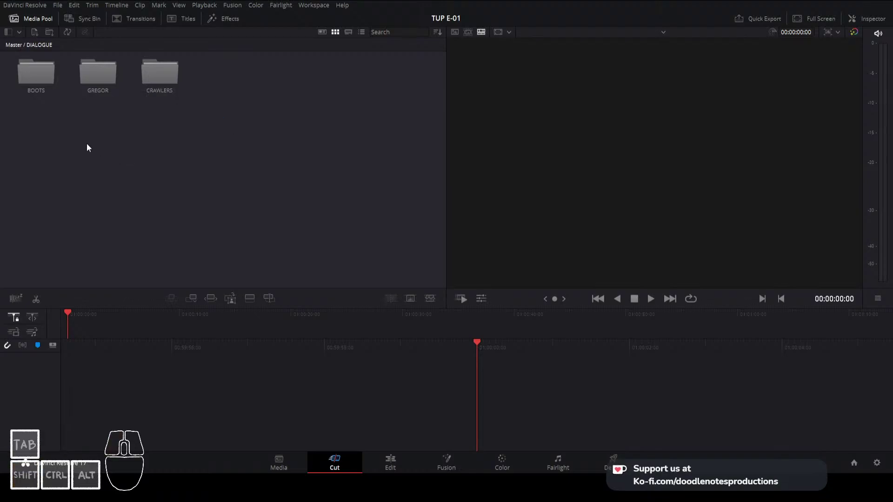
{"action": "double_click", "coordinate": [38, 85]}
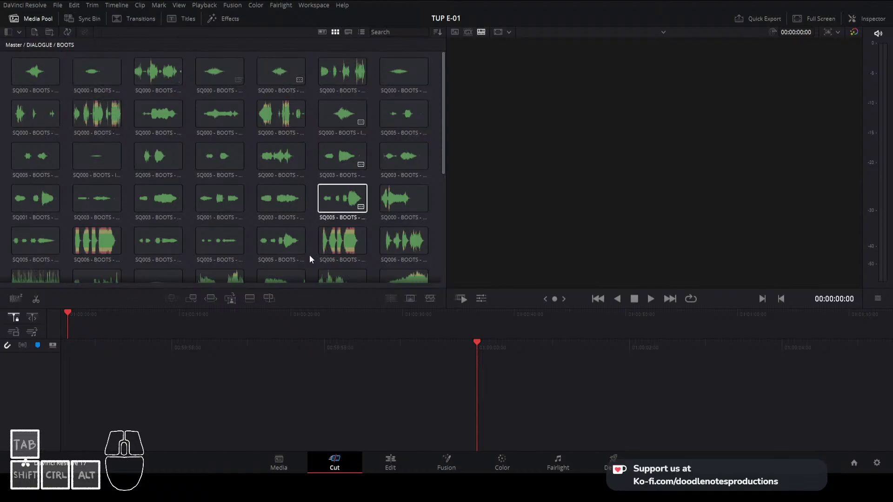
{"action": "left_click", "coordinate": [40, 44]}
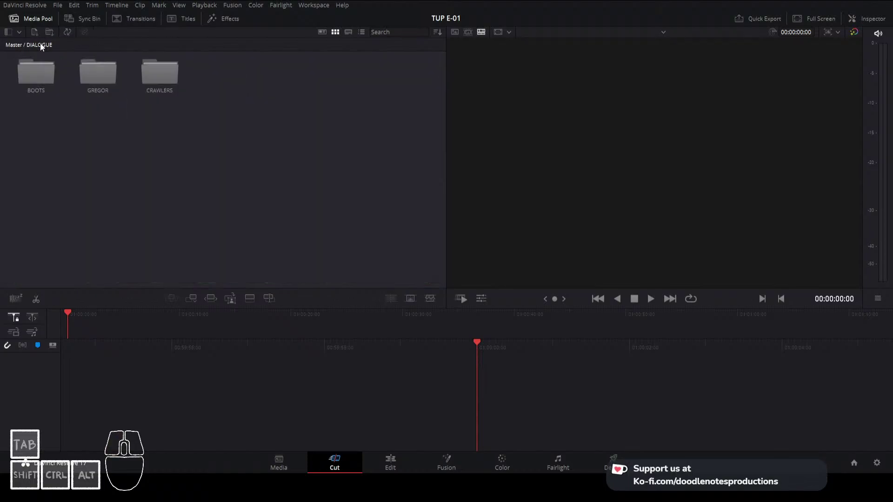
{"action": "double_click", "coordinate": [43, 72]}
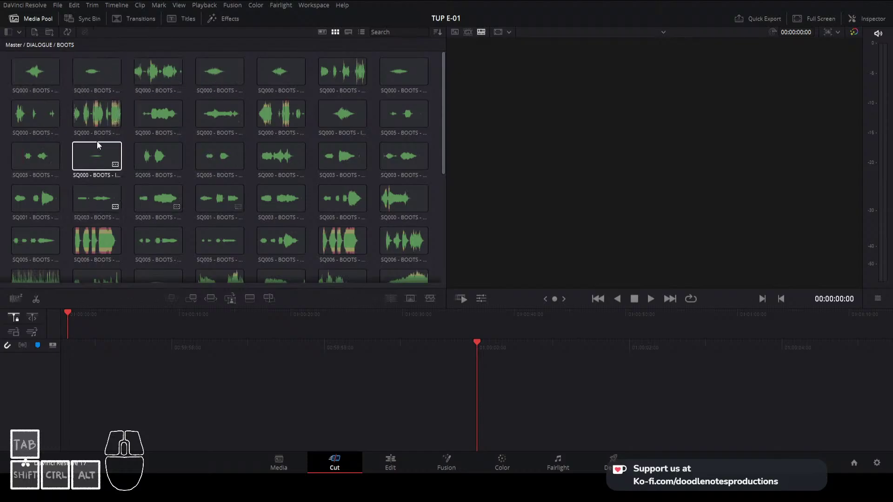
{"action": "left_click", "coordinate": [46, 45]}
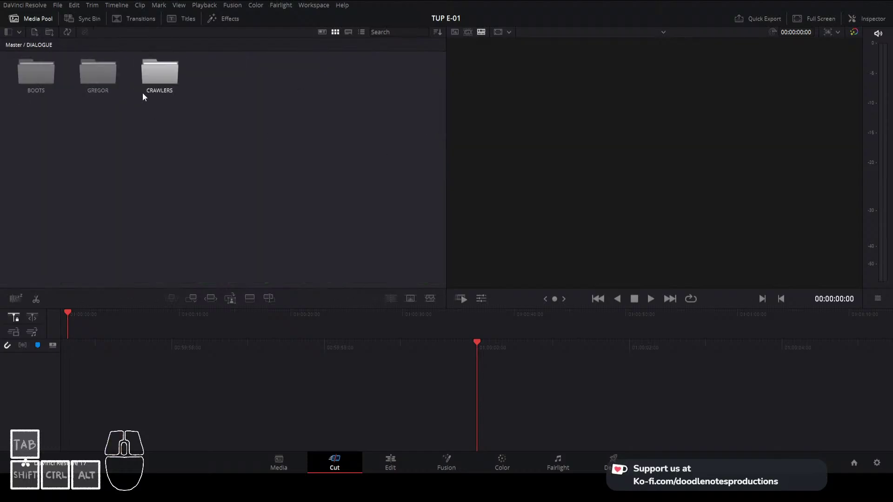
Load the GREGOR voice recordings into the GREGOR sub-bin and return to the DIALOGUE bin
{"action": "double_click", "coordinate": [116, 74]}
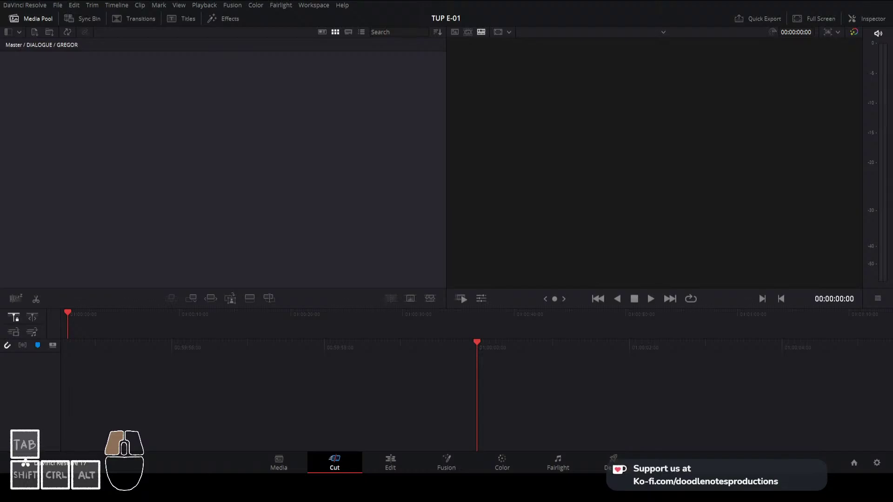
{"action": "left_click_drag", "start_coordinate": [67, 94], "coordinate": [68, 94]}
{"action": "left_click", "coordinate": [68, 94]}
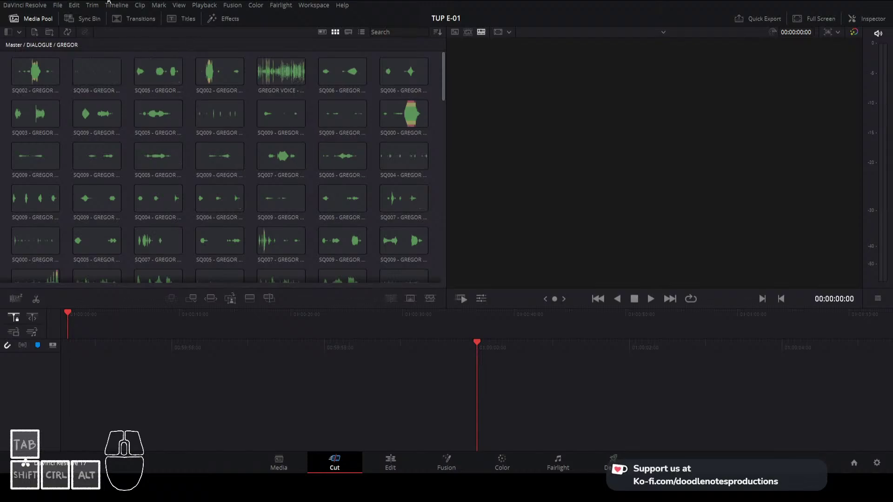
{"action": "left_click", "coordinate": [44, 45]}
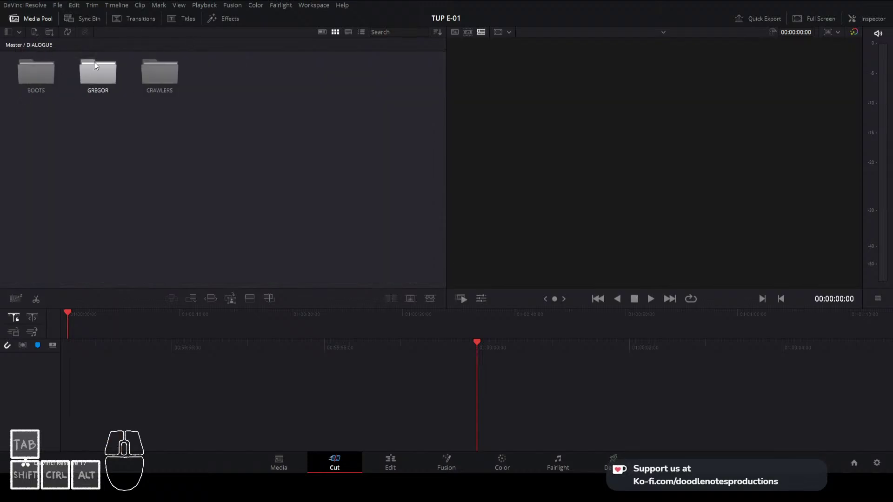
Open the CRAWLERS bin and create two sub-bins in it, named CRAWLER 1 and CRAWLER 2
{"action": "double_click", "coordinate": [168, 85]}
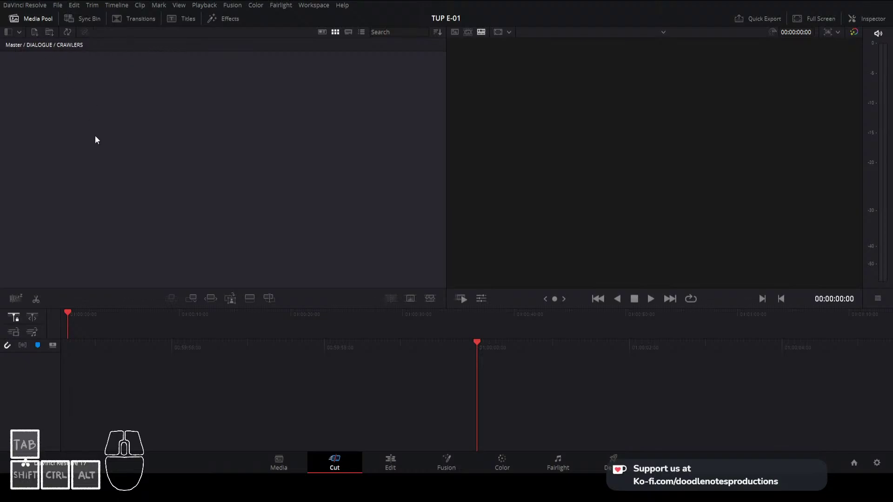
{"action": "key", "text": "ctrl+shift+n"}
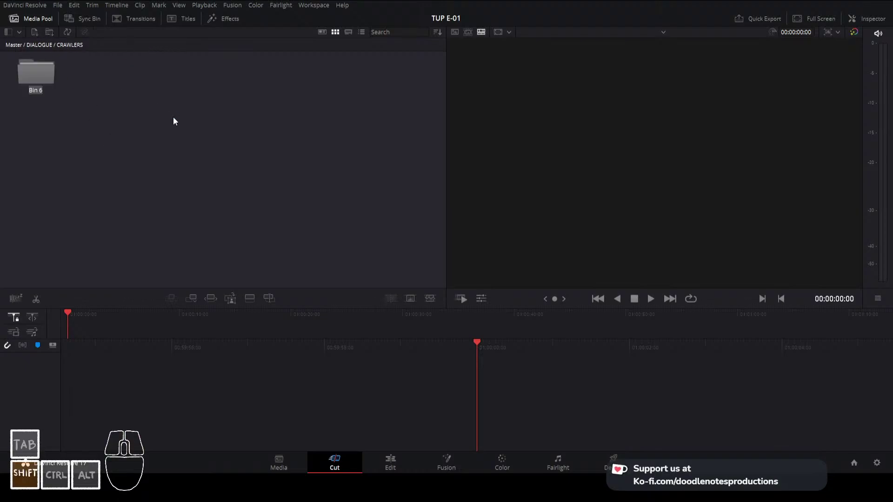
{"action": "type", "text": "CRAWLER 1"}
{"action": "key", "text": "Return"}
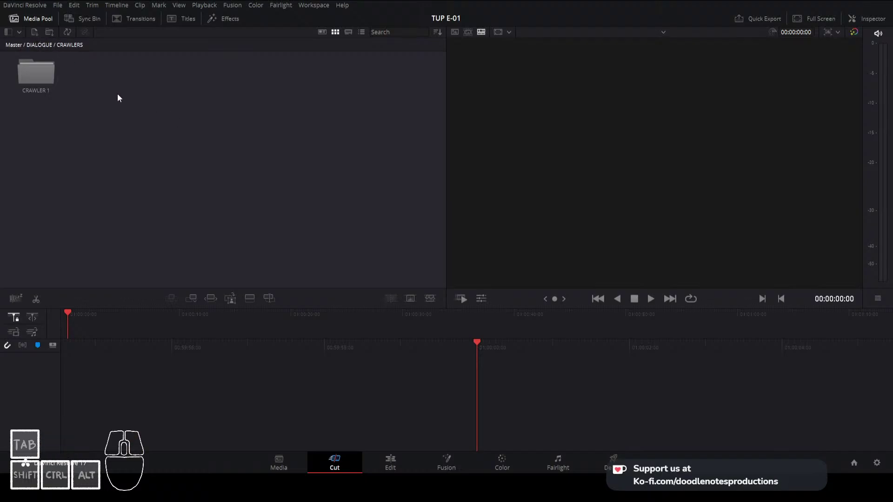
{"action": "key", "text": "ctrl+shift+n"}
{"action": "type", "text": "CRA"}
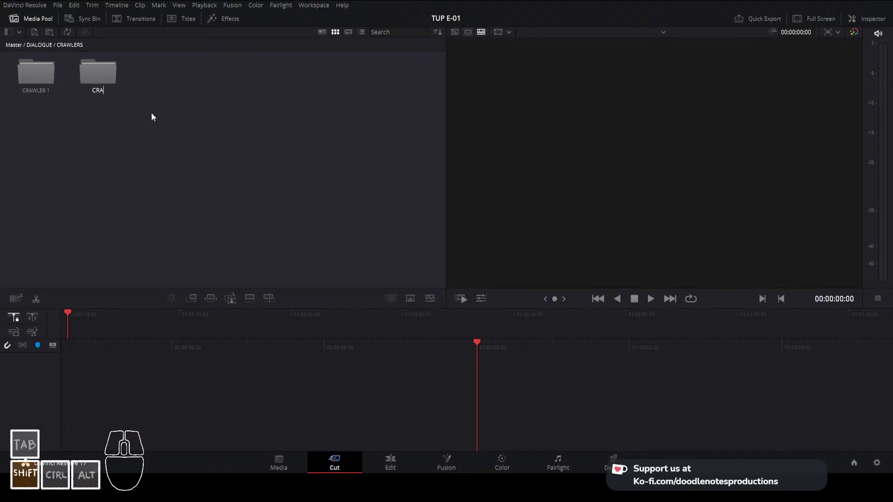
{"action": "type", "text": "WLER 2"}
{"action": "key", "text": "Return"}
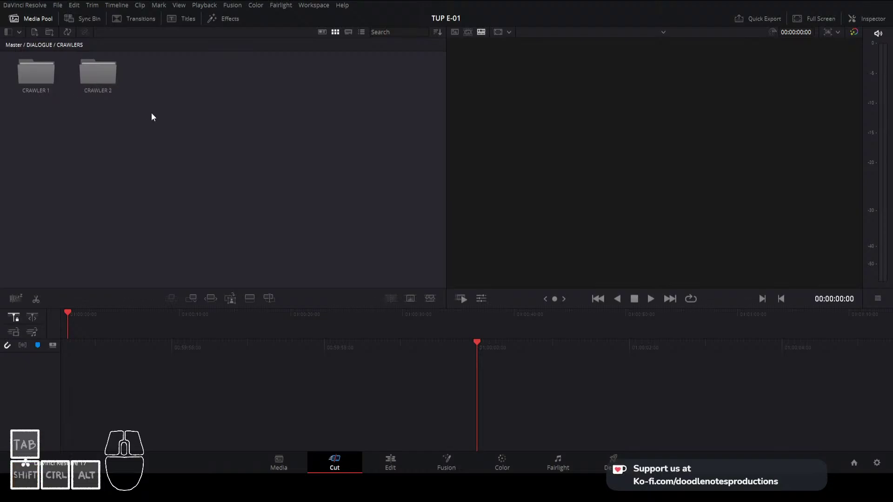
Add two more sub-bins inside CRAWLERS, named CRAWLER 3 and CRAWLER MISC
{"action": "key", "text": "ctrl+shift+n"}
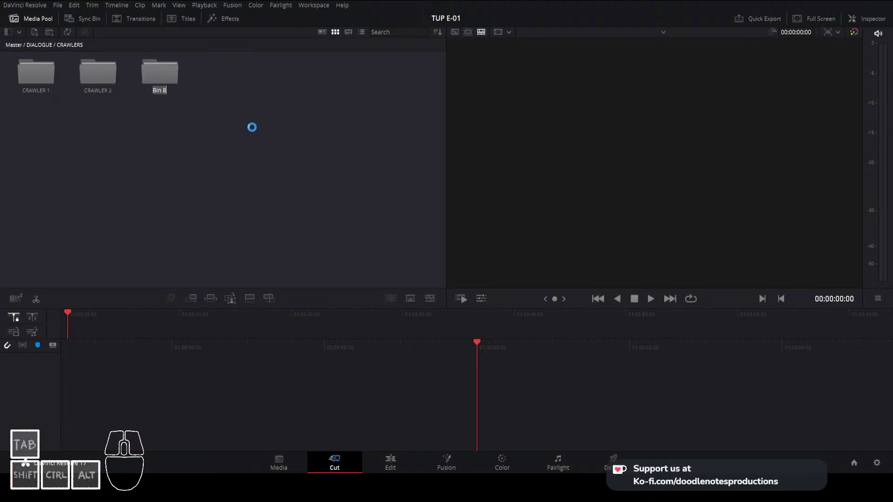
{"action": "type", "text": "CRAWLER 3"}
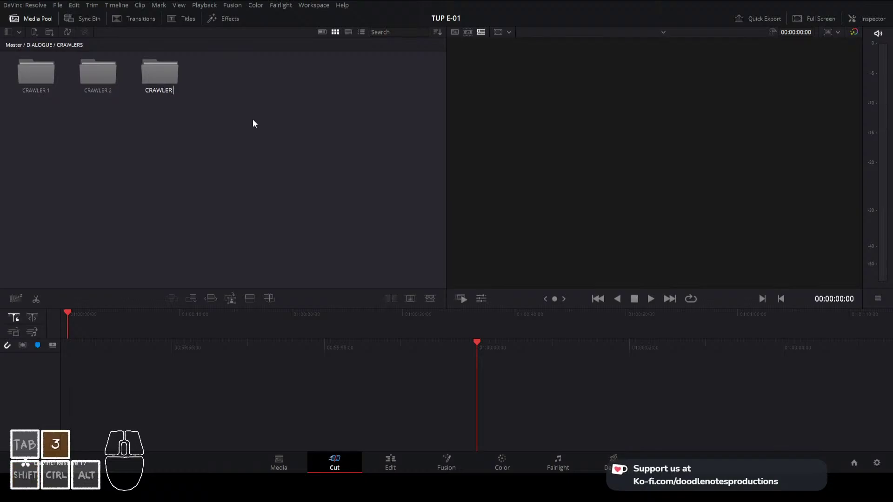
{"action": "key", "text": "Return"}
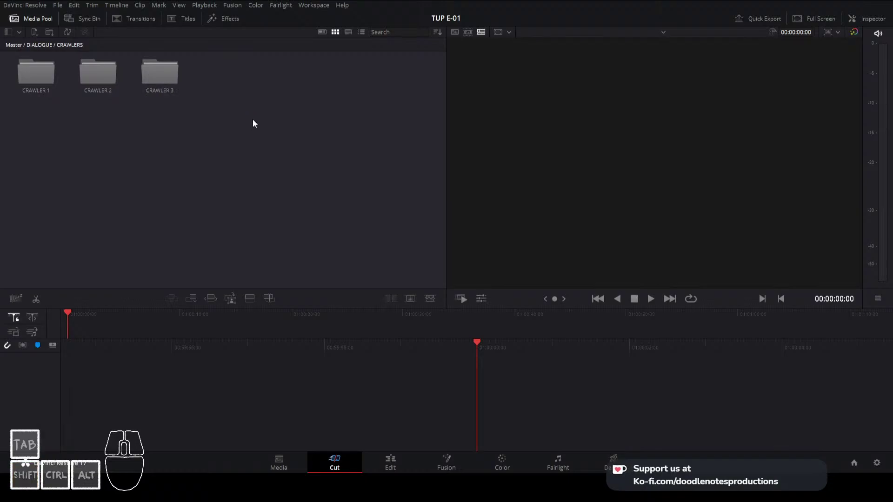
{"action": "left_click", "coordinate": [278, 96]}
{"action": "type", "text": "CRW"}
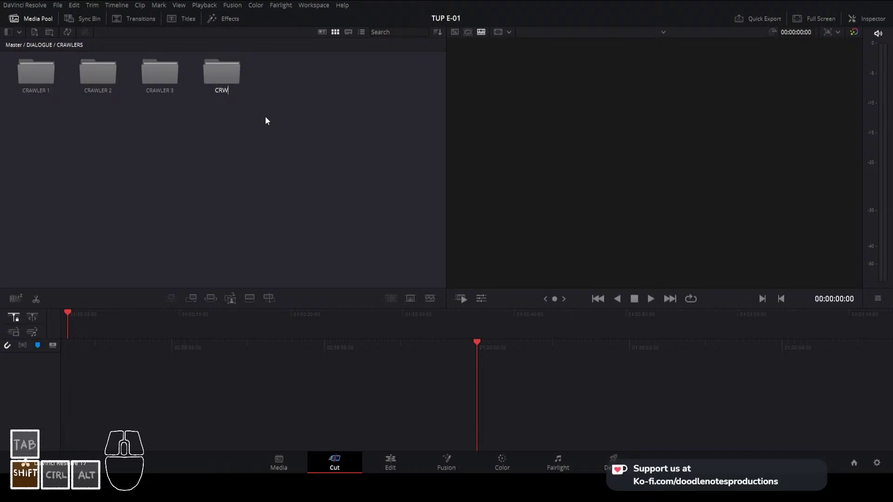
{"action": "key", "text": "BackSpace"}
{"action": "type", "text": "AWLER MISC"}
{"action": "key", "text": "Return"}
Load the matching crawler audio files into the CRAWLER 1 and CRAWLER 2 bins, returning to CRAWLERS after each
{"action": "double_click", "coordinate": [44, 91]}
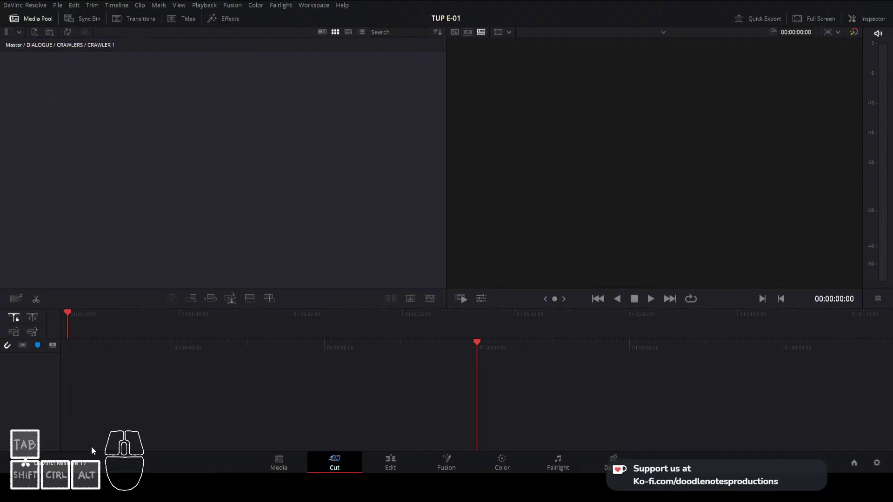
{"action": "left_click_drag", "start_coordinate": [1, 139], "coordinate": [97, 116]}
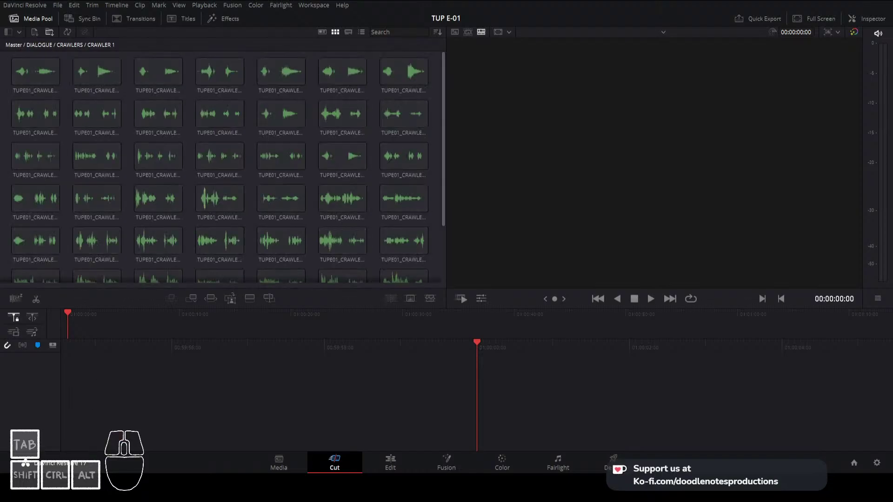
{"action": "left_click", "coordinate": [70, 45]}
{"action": "double_click", "coordinate": [96, 72]}
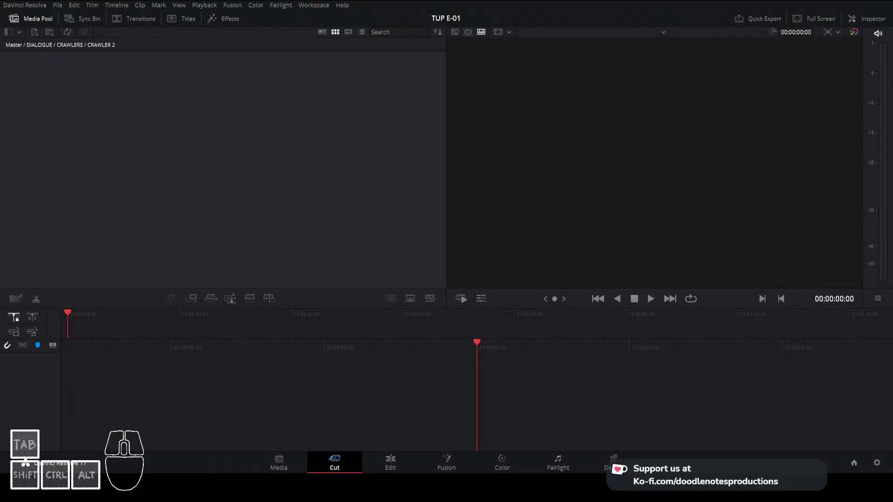
{"action": "left_click", "coordinate": [188, 137]}
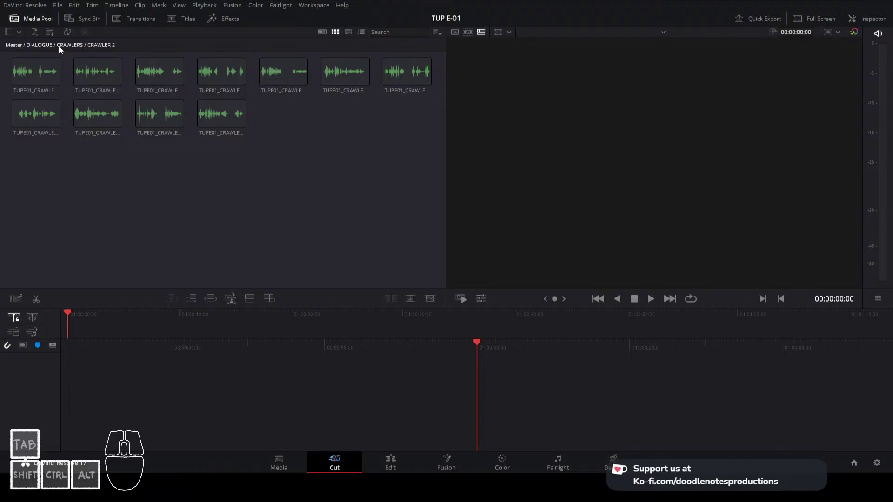
{"action": "left_click", "coordinate": [73, 45]}
Load the remaining crawler audio files into the CRAWLER 3 and CRAWLER MISC bins, ending in the Master bin
{"action": "double_click", "coordinate": [160, 74]}
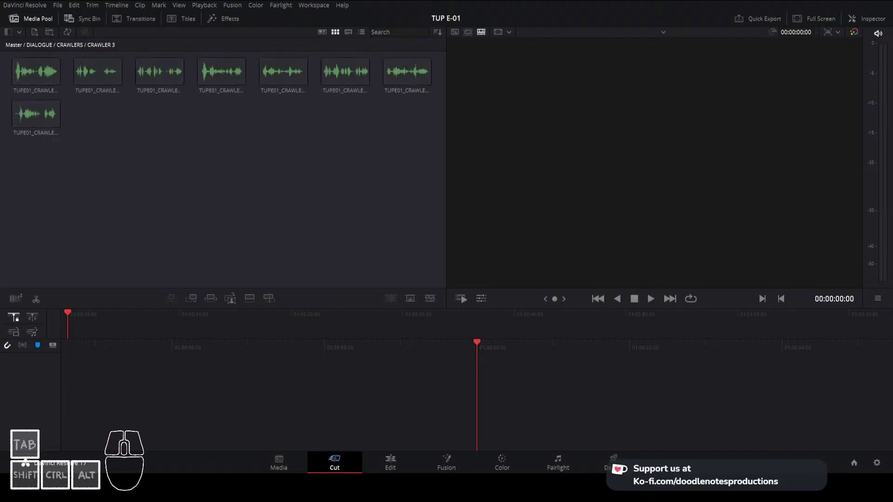
{"action": "left_click", "coordinate": [106, 114]}
{"action": "left_click", "coordinate": [76, 45]}
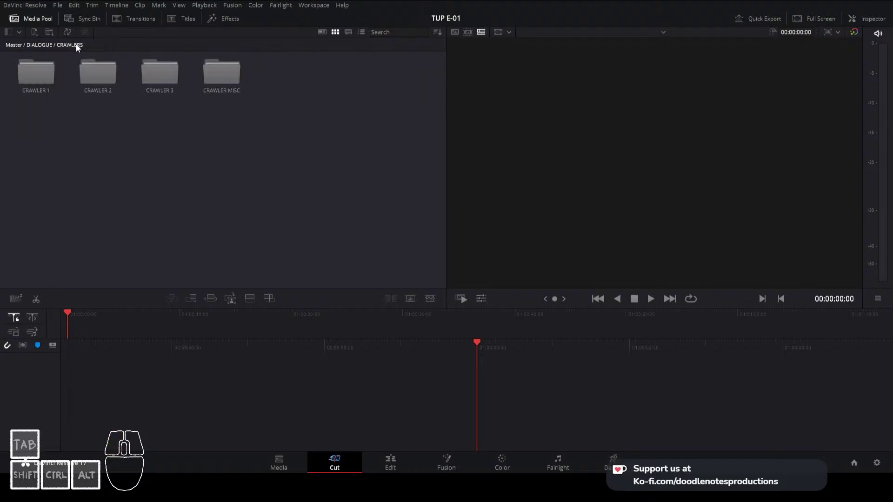
{"action": "double_click", "coordinate": [217, 82]}
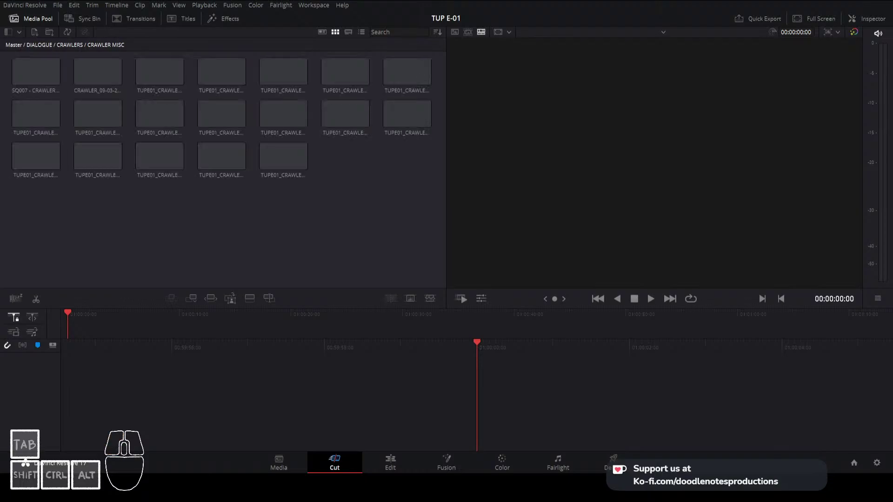
{"action": "left_click", "coordinate": [96, 217]}
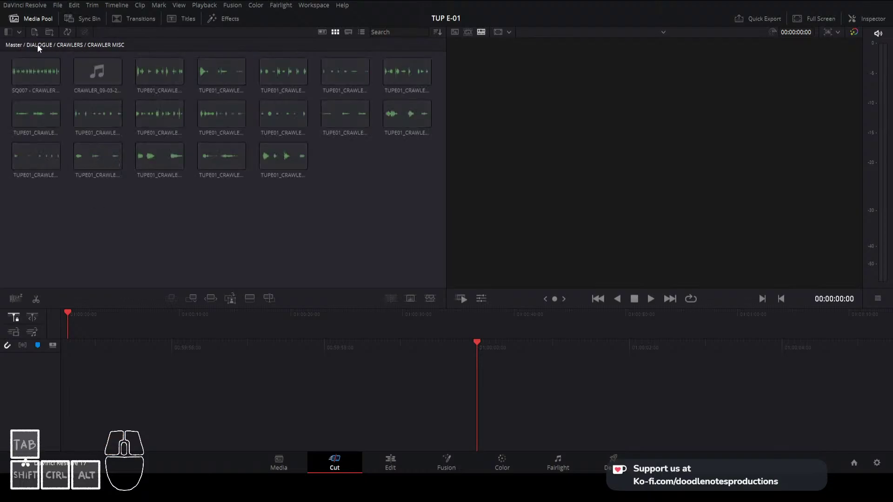
{"action": "left_click", "coordinate": [16, 45]}
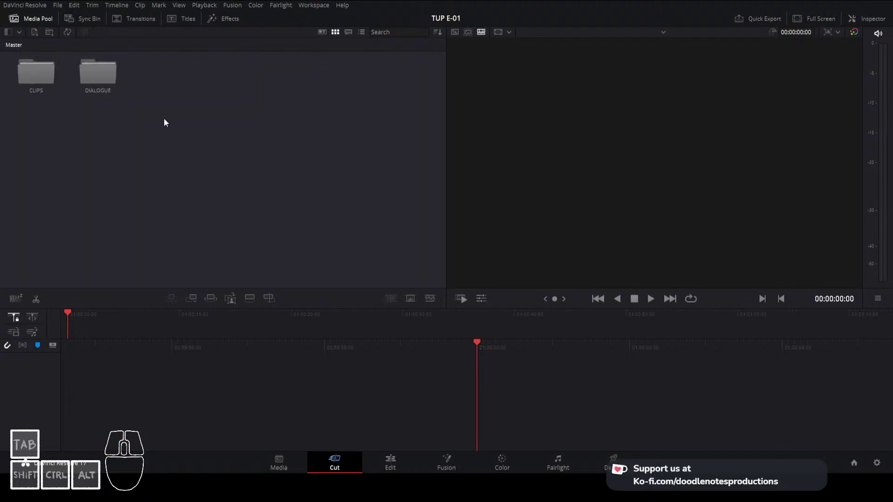
Save the project and create a bin named AMBIENCE in the Master bin
{"action": "key", "text": "ctrl+s"}
{"action": "left_click", "coordinate": [164, 102]}
{"action": "type", "text": "AM"}
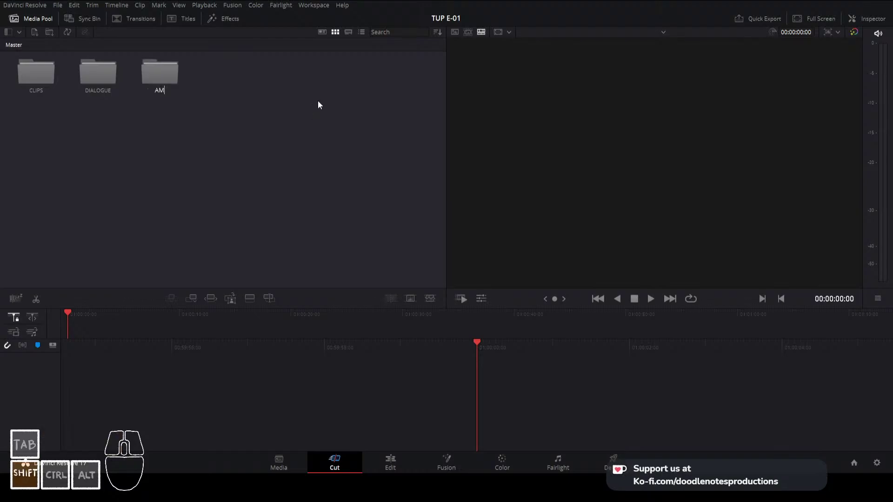
{"action": "type", "text": "BIENCE"}
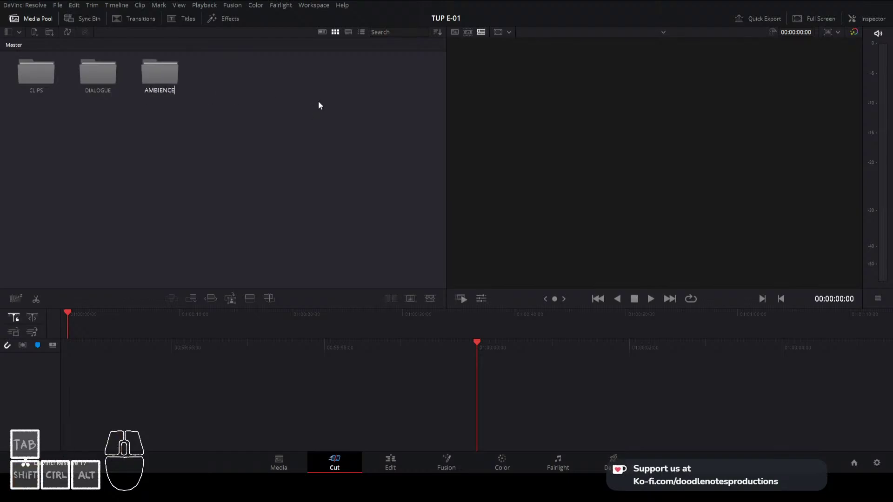
{"action": "key", "text": "Return"}
Create two more bins in Master, named SFX and MUSIC, and save the project
{"action": "left_click", "coordinate": [298, 102]}
{"action": "type", "text": "DF"}
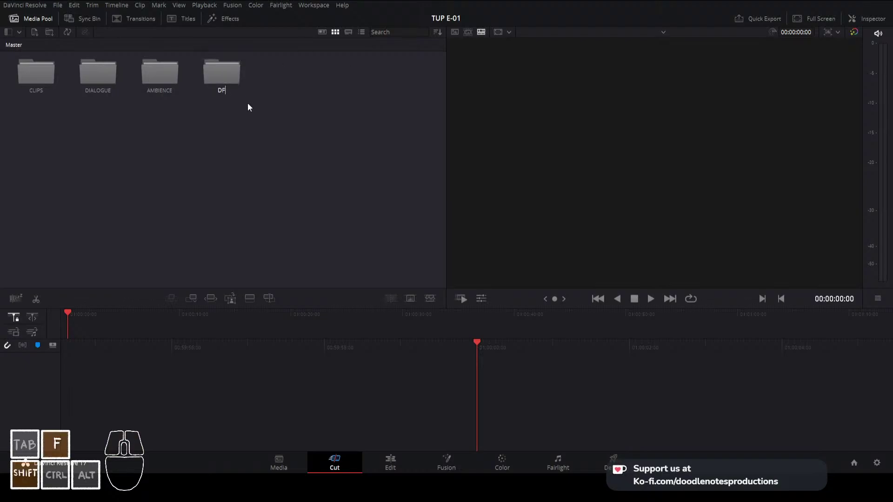
{"action": "type", "text": "XSFX"}
{"action": "left_click", "coordinate": [247, 103]}
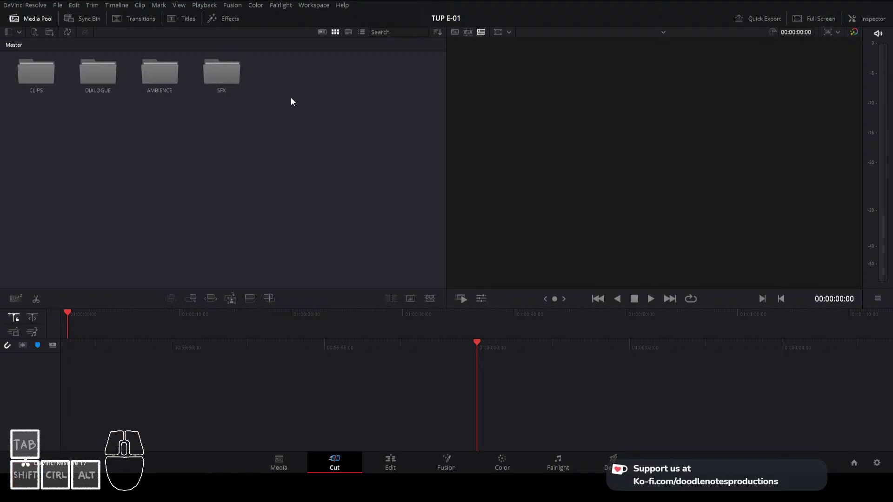
{"action": "key", "text": "ctrl+shift+n"}
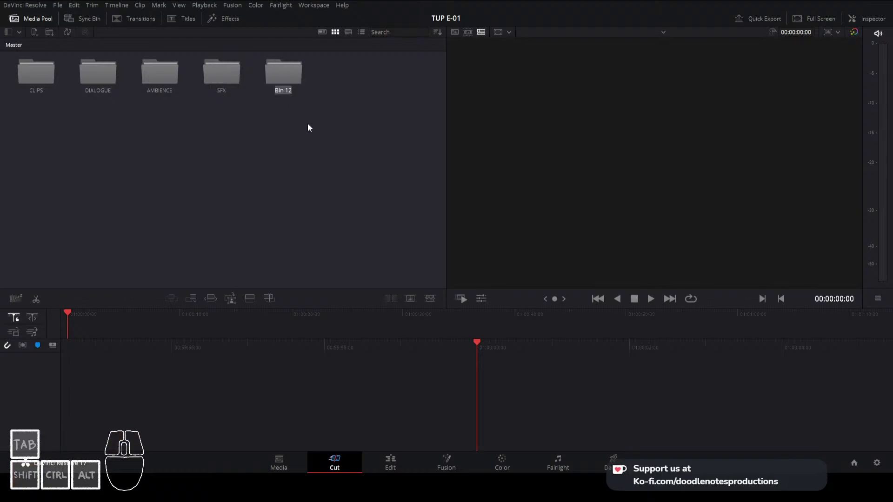
{"action": "type", "text": "MUSIC"}
{"action": "key", "text": "Return"}
{"action": "key", "text": "ctrl+s"}
{"action": "left_click", "coordinate": [148, 154]}
{"action": "left_click", "coordinate": [219, 144]}
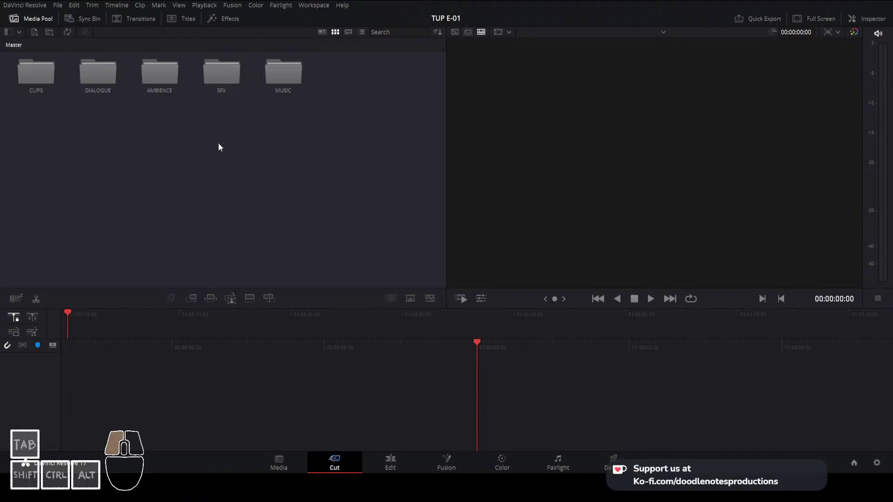
{"action": "left_click", "coordinate": [157, 150]}
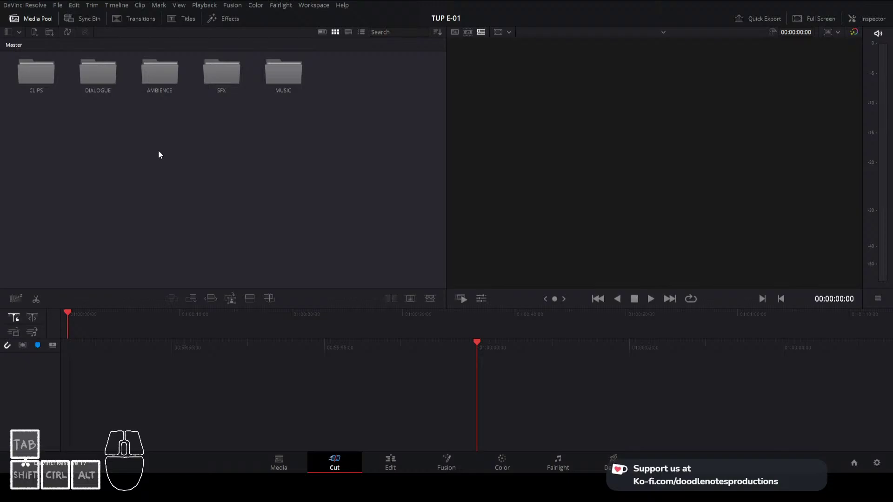
Switch to OBS and close the properties of the Display Capture source
{"action": "double_click", "coordinate": [176, 85]}
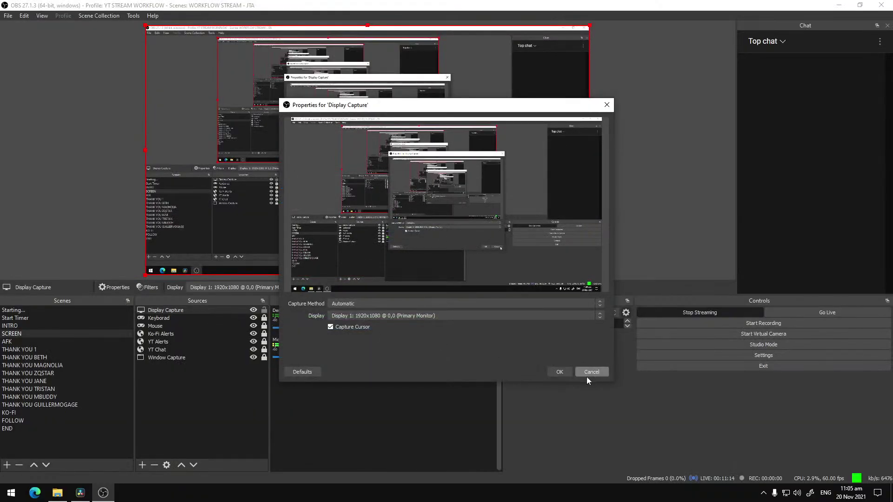
{"action": "left_click", "coordinate": [560, 372]}
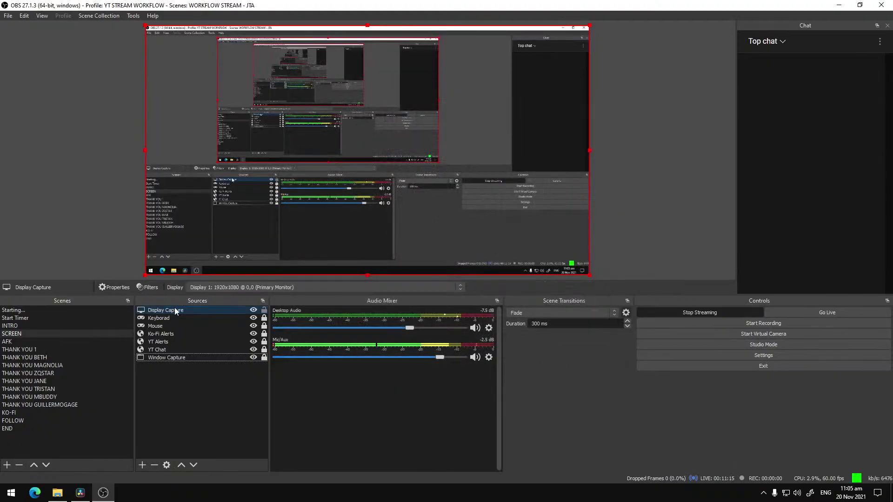
Move the Display Capture source below YT Chat, directly above Window Capture, lock it, and switch back to DaVinci Resolve
{"action": "left_click_drag", "start_coordinate": [175, 308], "coordinate": [169, 354]}
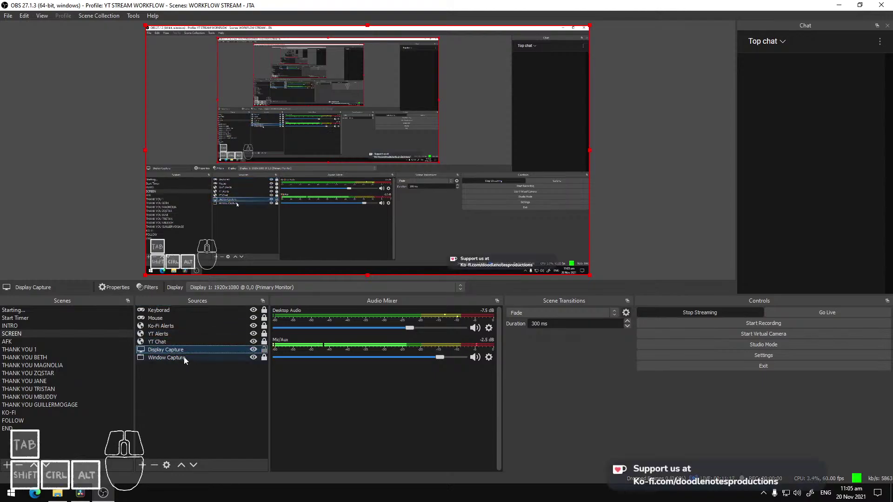
{"action": "left_click", "coordinate": [259, 370]}
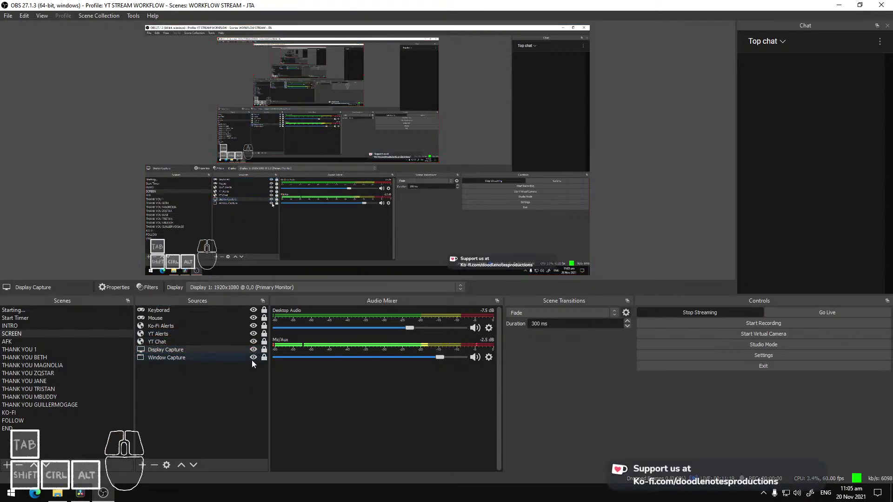
{"action": "left_click", "coordinate": [80, 492]}
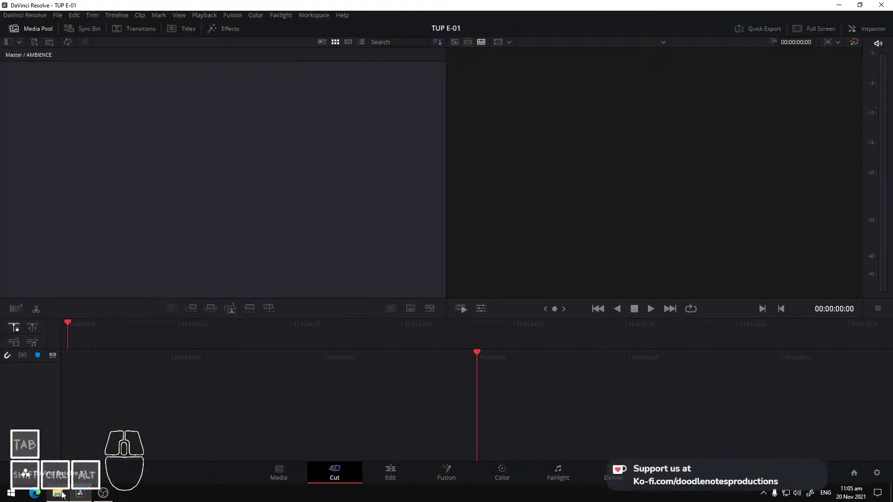
Bring up the Ambience folder in File Explorer, preview ES_Cave Atmosphere - SFX Producer.mp3, and close the player
{"action": "left_click", "coordinate": [57, 493]}
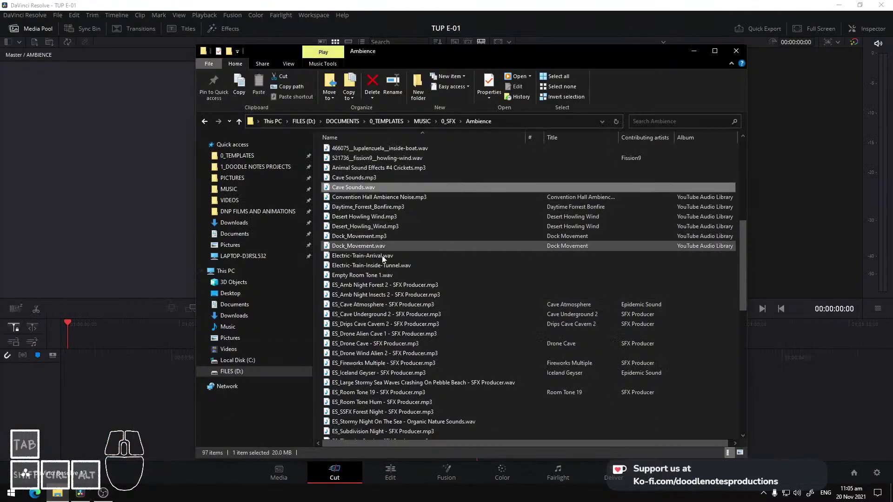
{"action": "scroll", "coordinate": [409, 321], "scroll_direction": "down", "scroll_amount": 10}
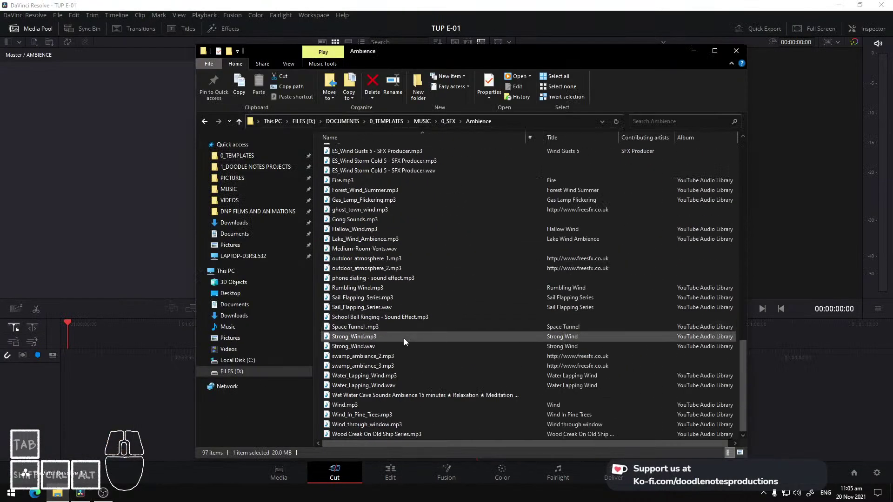
{"action": "scroll", "coordinate": [393, 321], "scroll_direction": "down", "scroll_amount": 1}
{"action": "scroll", "coordinate": [384, 304], "scroll_direction": "up", "scroll_amount": 7}
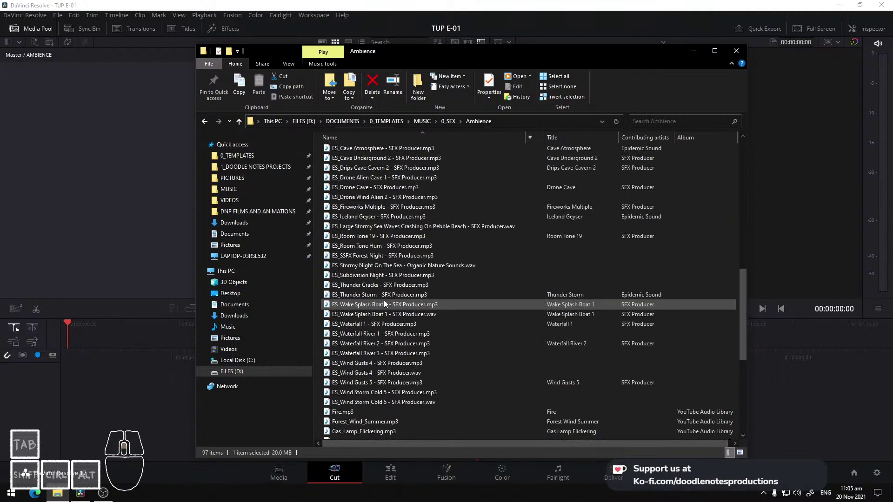
{"action": "double_click", "coordinate": [372, 207]}
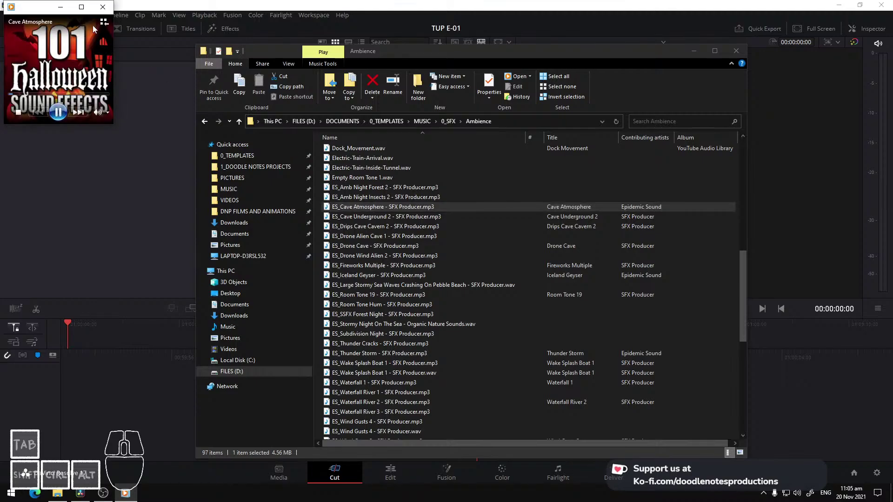
{"action": "left_click", "coordinate": [103, 7]}
Look through the whole Ambience folder for background sounds that suit the cave setting
{"action": "scroll", "coordinate": [409, 178], "scroll_direction": "up", "scroll_amount": 3}
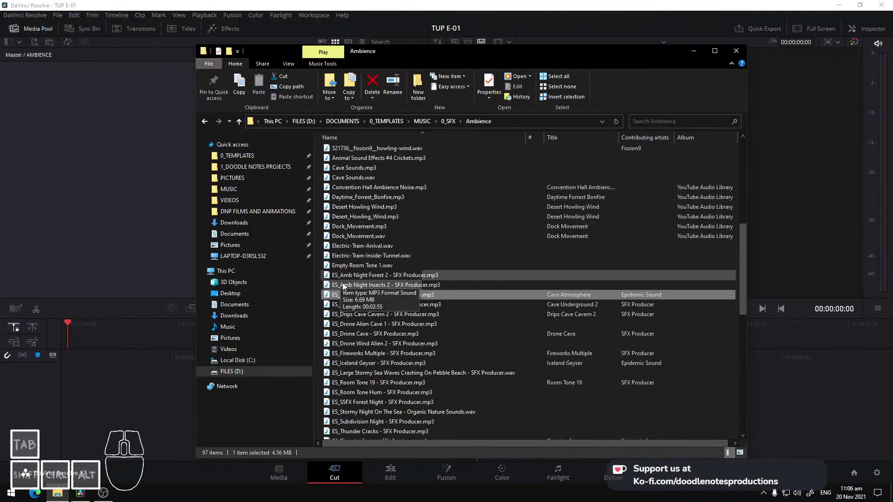
{"action": "scroll", "coordinate": [369, 245], "scroll_direction": "up", "scroll_amount": 3}
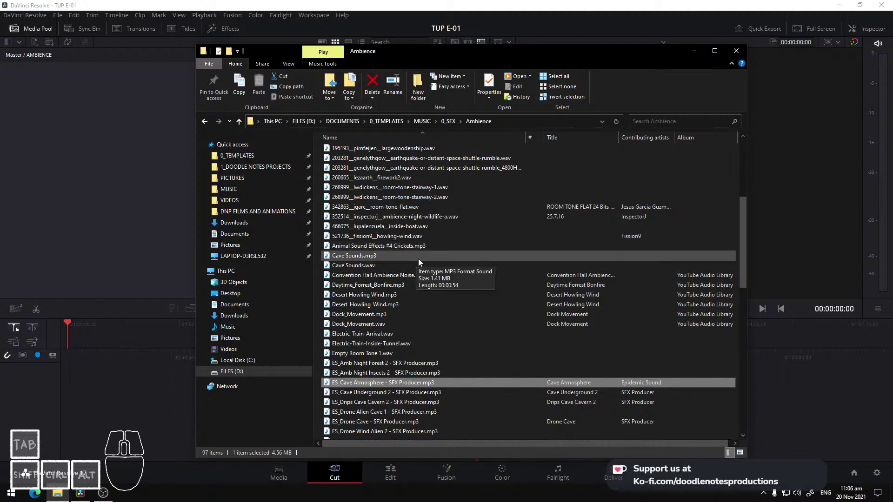
{"action": "scroll", "coordinate": [418, 258], "scroll_direction": "up", "scroll_amount": 4}
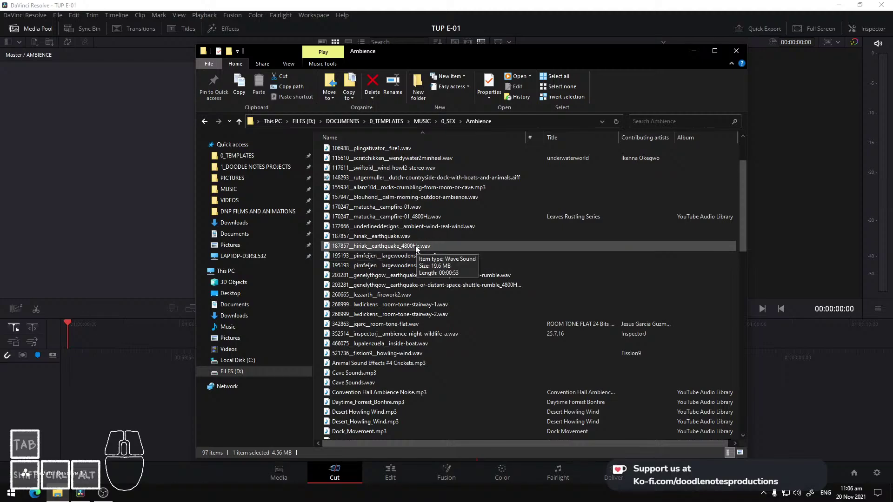
{"action": "scroll", "coordinate": [418, 249], "scroll_direction": "up", "scroll_amount": 1}
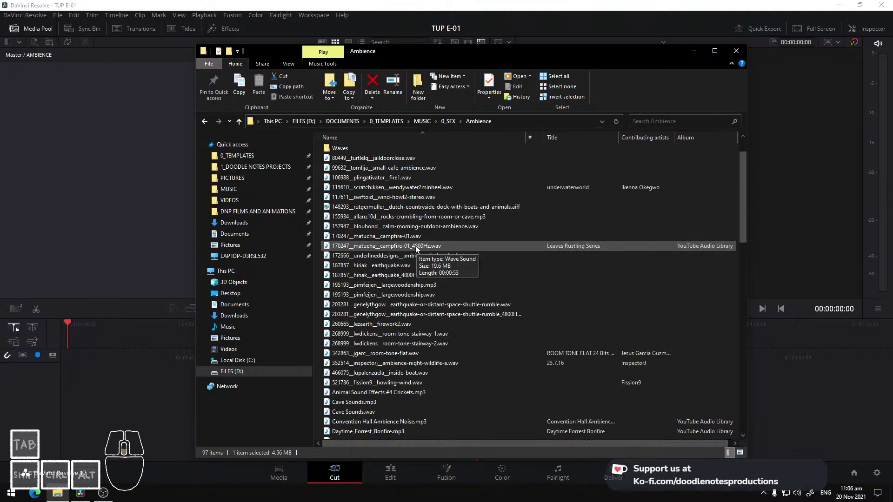
{"action": "scroll", "coordinate": [416, 249], "scroll_direction": "down", "scroll_amount": 12}
{"action": "scroll", "coordinate": [416, 250], "scroll_direction": "down", "scroll_amount": 7}
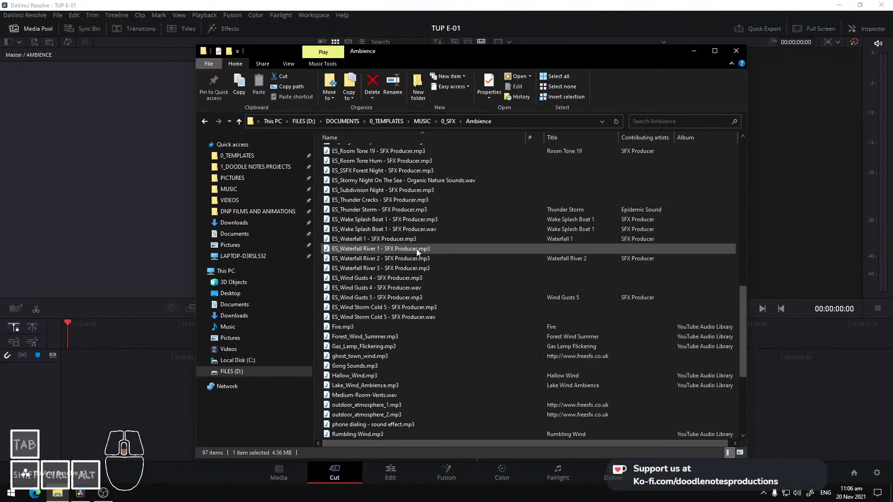
{"action": "scroll", "coordinate": [416, 249], "scroll_direction": "down", "scroll_amount": 2}
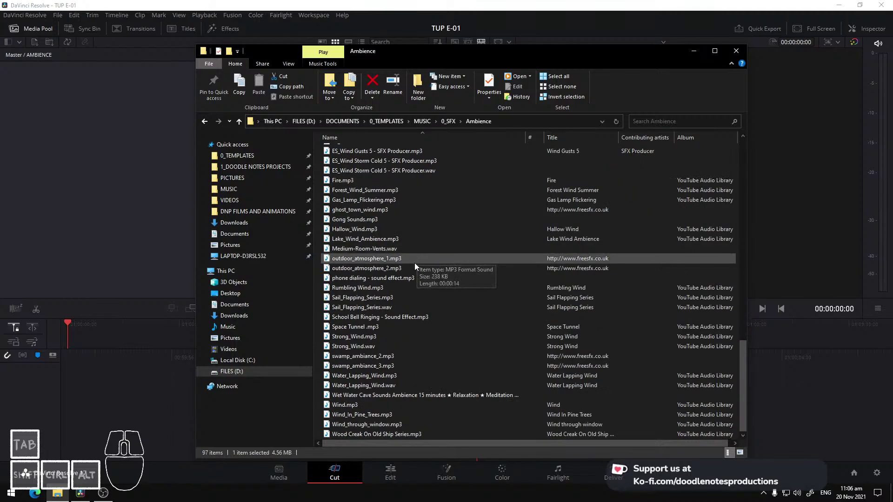
{"action": "scroll", "coordinate": [417, 291], "scroll_direction": "up", "scroll_amount": 2}
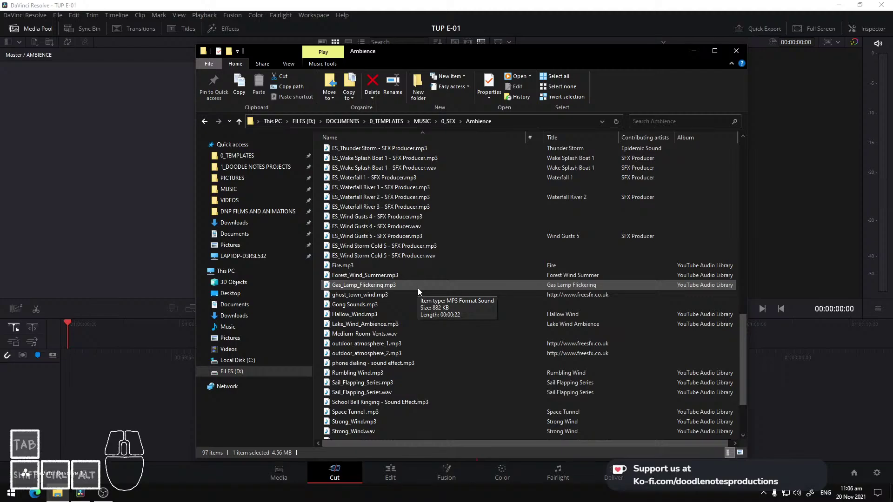
{"action": "scroll", "coordinate": [418, 288], "scroll_direction": "down", "scroll_amount": 3}
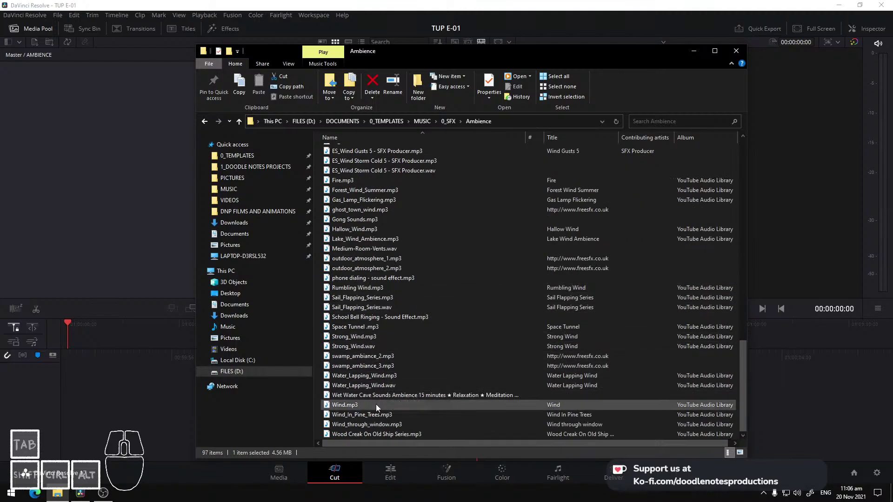
{"action": "scroll", "coordinate": [383, 365], "scroll_direction": "up", "scroll_amount": 9}
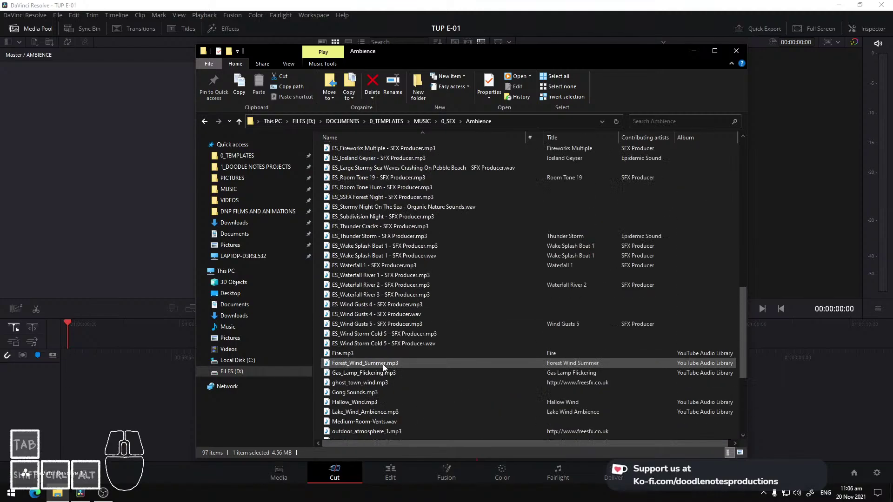
{"action": "scroll", "coordinate": [383, 366], "scroll_direction": "up", "scroll_amount": 10}
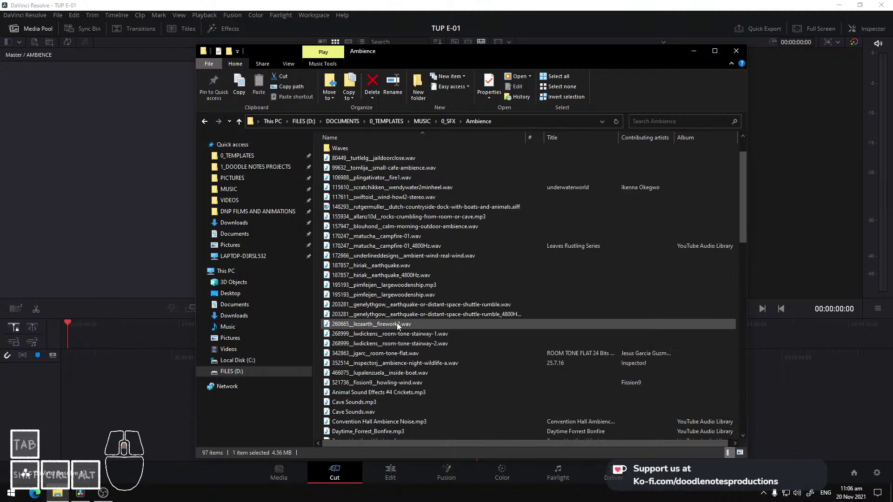
{"action": "scroll", "coordinate": [396, 321], "scroll_direction": "up", "scroll_amount": 2}
{"action": "scroll", "coordinate": [394, 330], "scroll_direction": "down", "scroll_amount": 4}
{"action": "scroll", "coordinate": [392, 344], "scroll_direction": "down", "scroll_amount": 3}
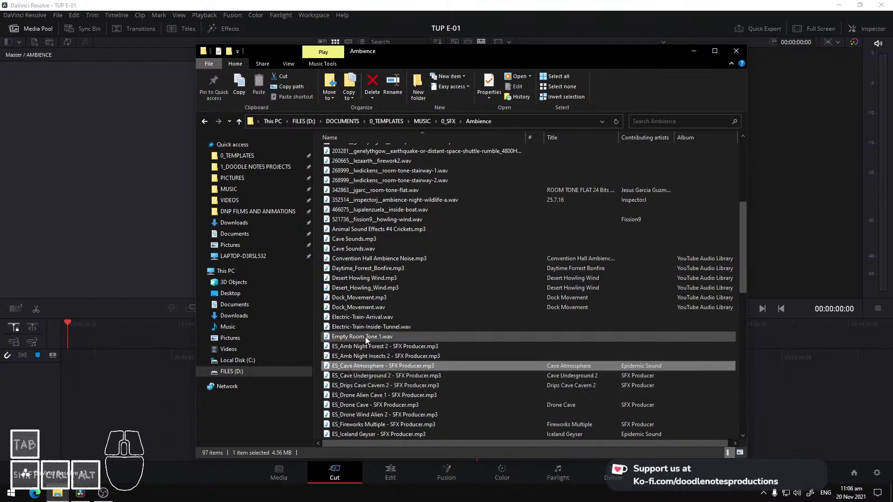
{"action": "scroll", "coordinate": [365, 337], "scroll_direction": "up", "scroll_amount": 5}
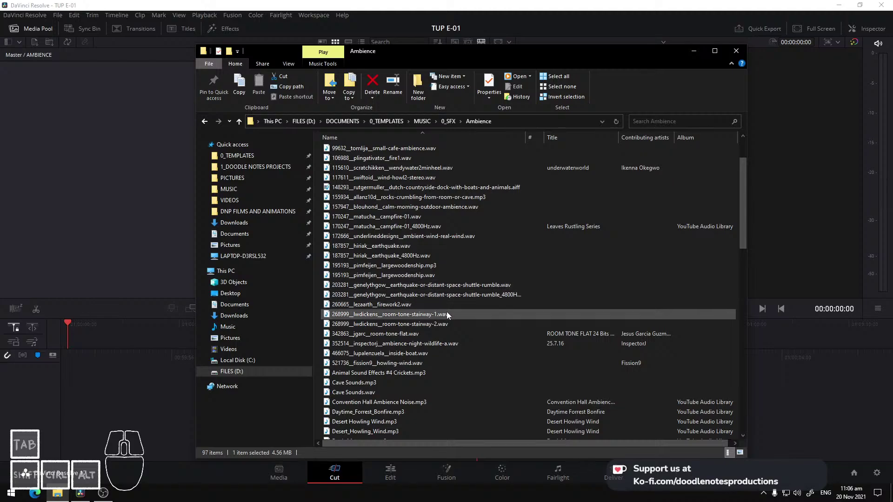
{"action": "scroll", "coordinate": [447, 312], "scroll_direction": "down", "scroll_amount": 1}
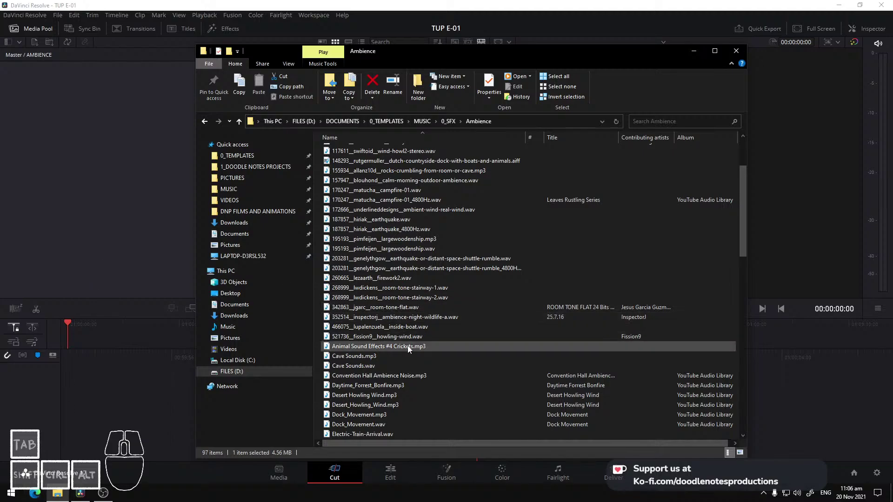
{"action": "scroll", "coordinate": [406, 345], "scroll_direction": "down", "scroll_amount": 4}
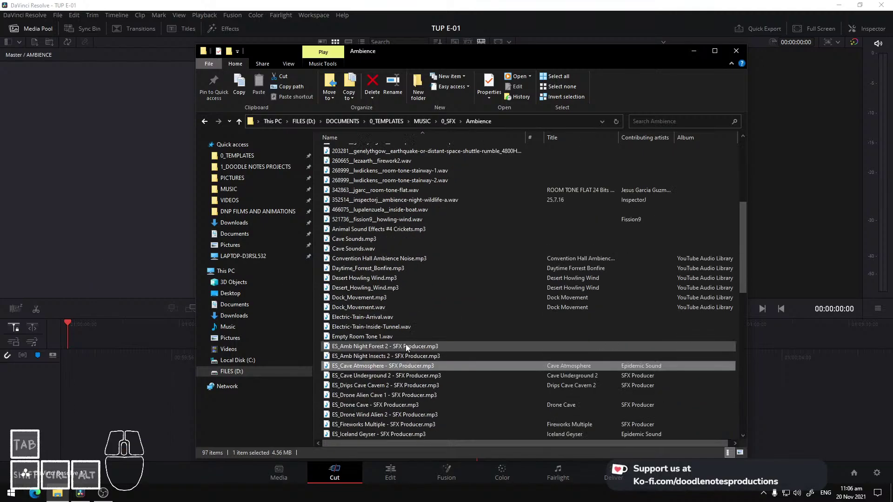
{"action": "scroll", "coordinate": [405, 345], "scroll_direction": "down", "scroll_amount": 1}
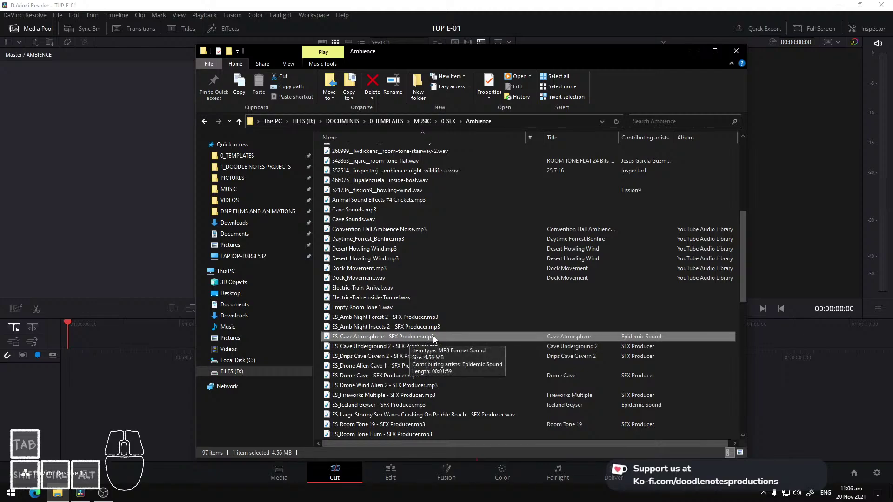
Preview ES_Cave Atmosphere and ES_Cave Underground 2 to compare them, closing the player after each
{"action": "left_click_drag", "start_coordinate": [430, 337], "coordinate": [431, 339]}
{"action": "double_click", "coordinate": [330, 337]}
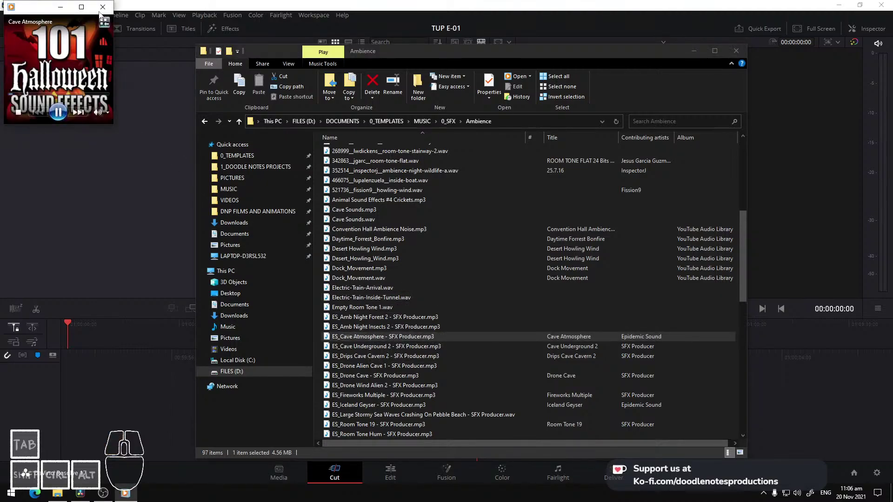
{"action": "left_click", "coordinate": [103, 6]}
{"action": "double_click", "coordinate": [352, 346]}
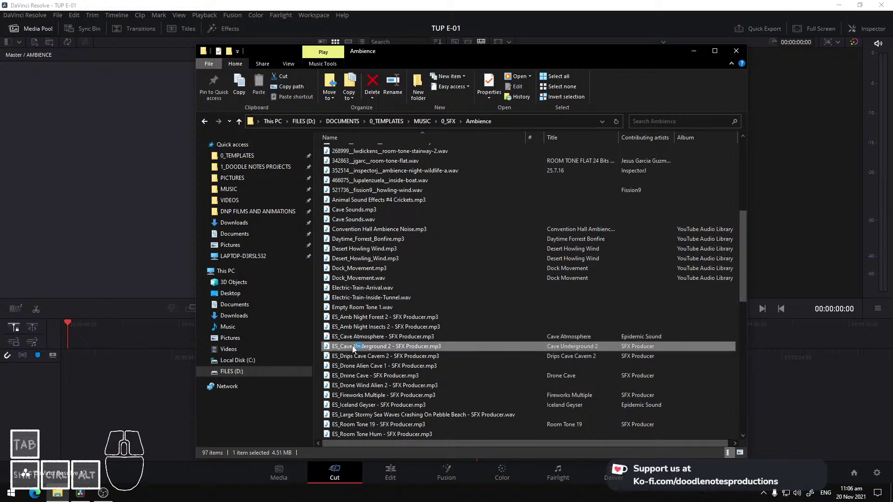
{"action": "left_click", "coordinate": [103, 7]}
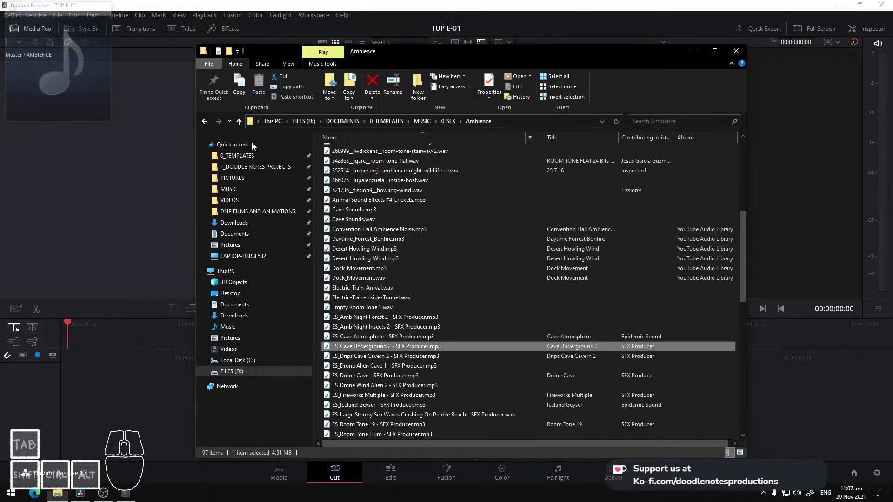
Import ES_Cave Atmosphere - SFX Producer.mp3 into the AMBIENCE bin and return to the Master bin
{"action": "left_click_drag", "start_coordinate": [364, 338], "coordinate": [102, 178]}
{"action": "left_click", "coordinate": [78, 141]}
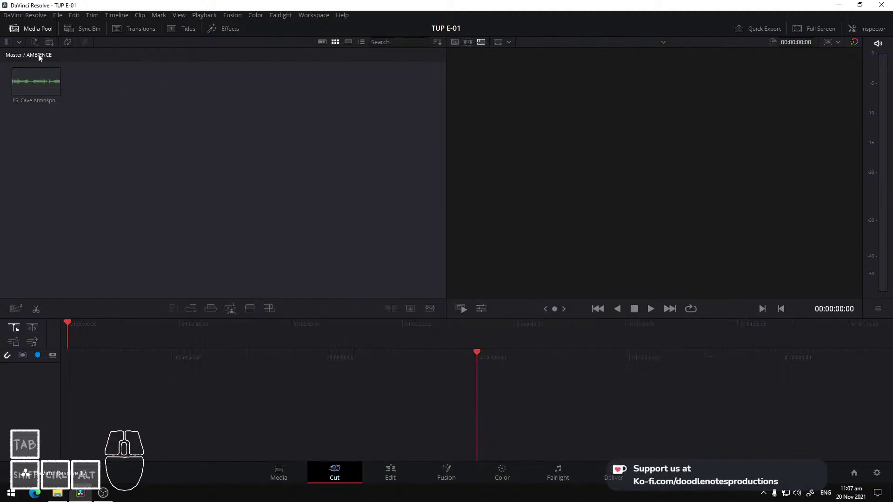
{"action": "left_click", "coordinate": [19, 56]}
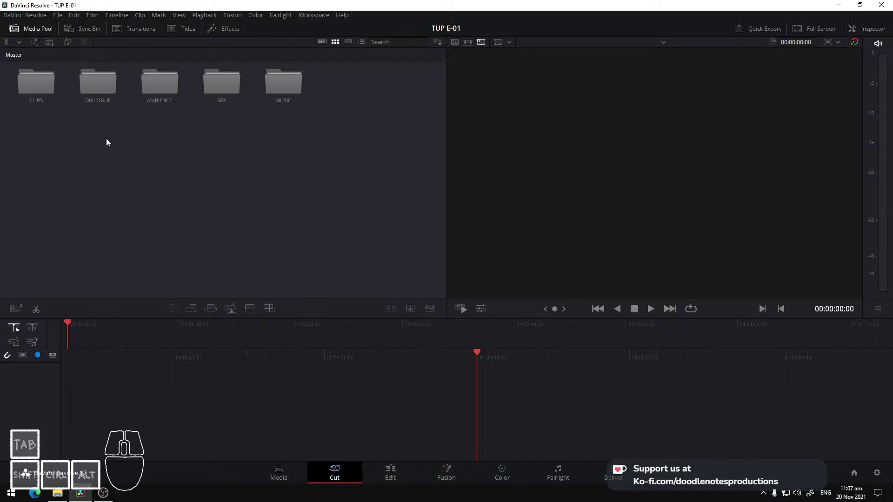
Switch to the Edit page, check the SEQ 000 - MAIN.mov clip in the CLIPS bin, and return to Master
{"action": "left_click", "coordinate": [415, 466]}
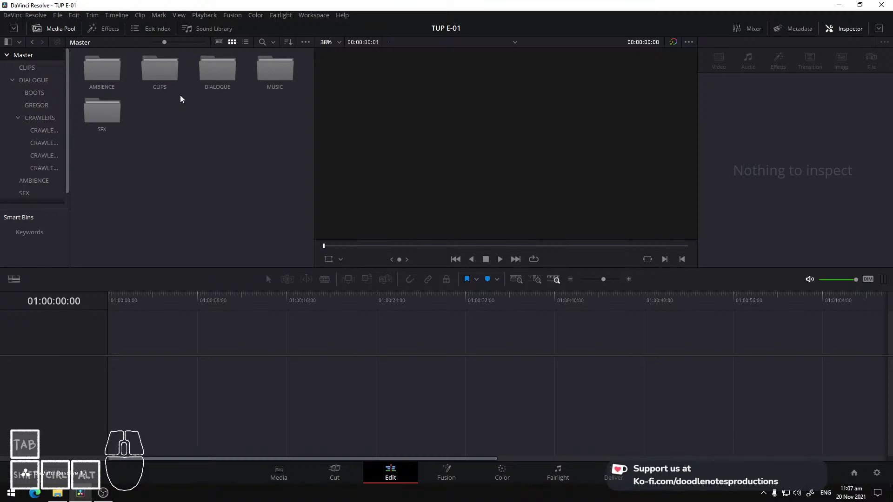
{"action": "left_click", "coordinate": [168, 75]}
{"action": "double_click", "coordinate": [168, 76]}
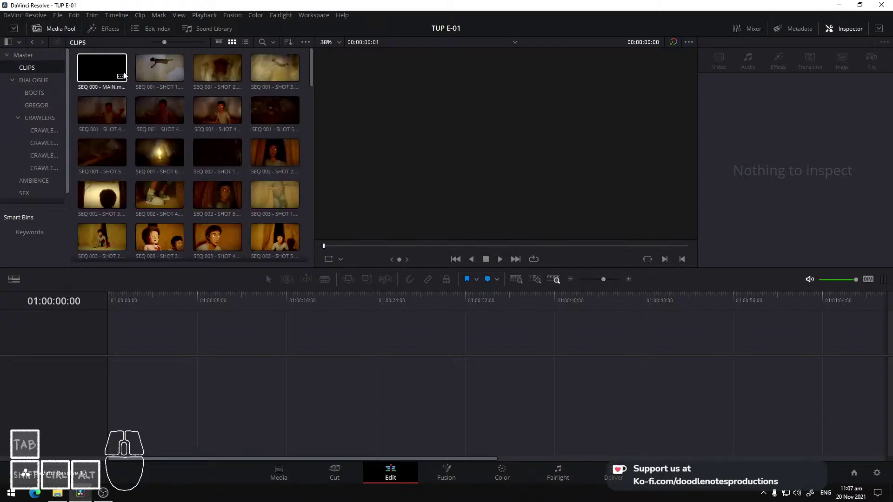
{"action": "left_click", "coordinate": [120, 73]}
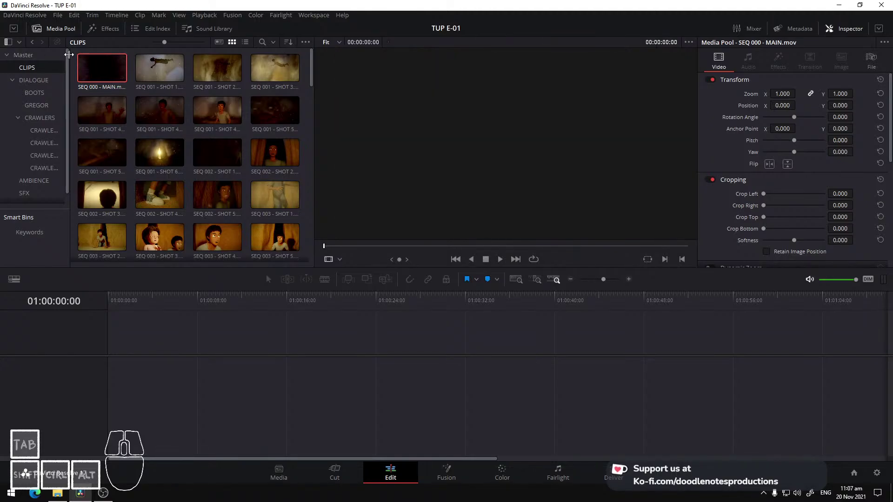
{"action": "left_click", "coordinate": [24, 56]}
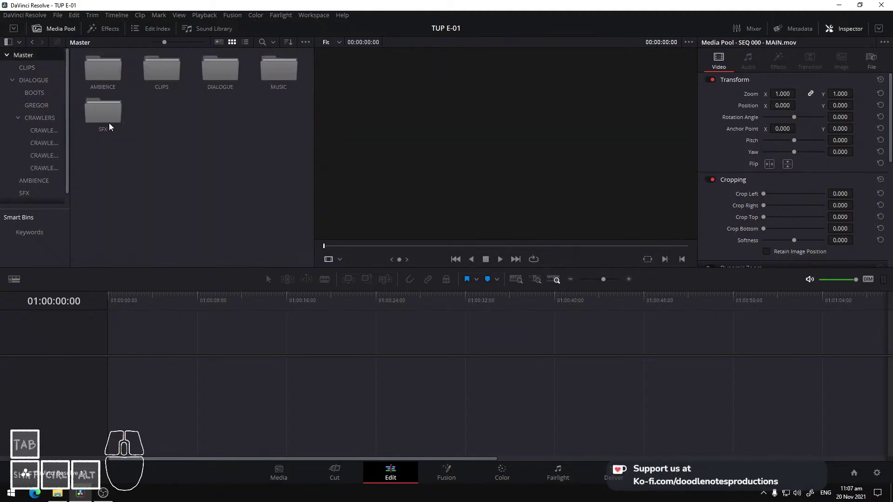
Browse the VIDEOS folder under 0_TEMPLATES for an opening clip and preview Doodle Notes Intro 2015.mp4
{"action": "left_click", "coordinate": [58, 493]}
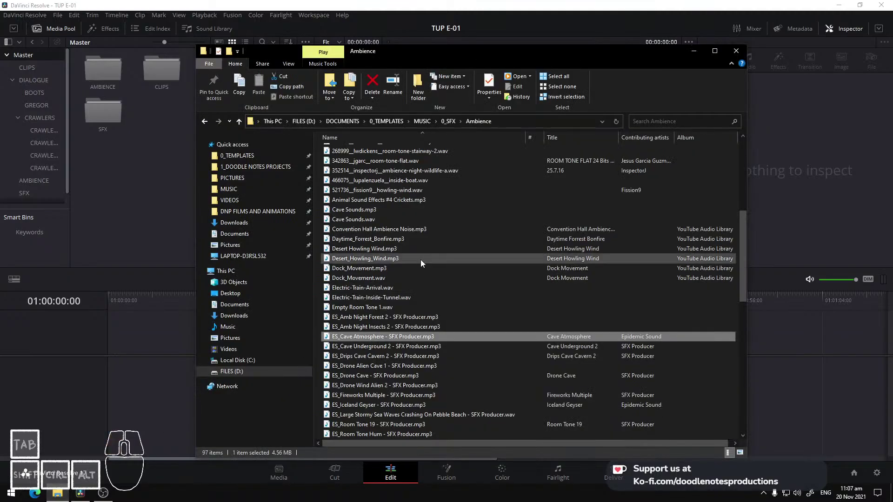
{"action": "left_click", "coordinate": [273, 168]}
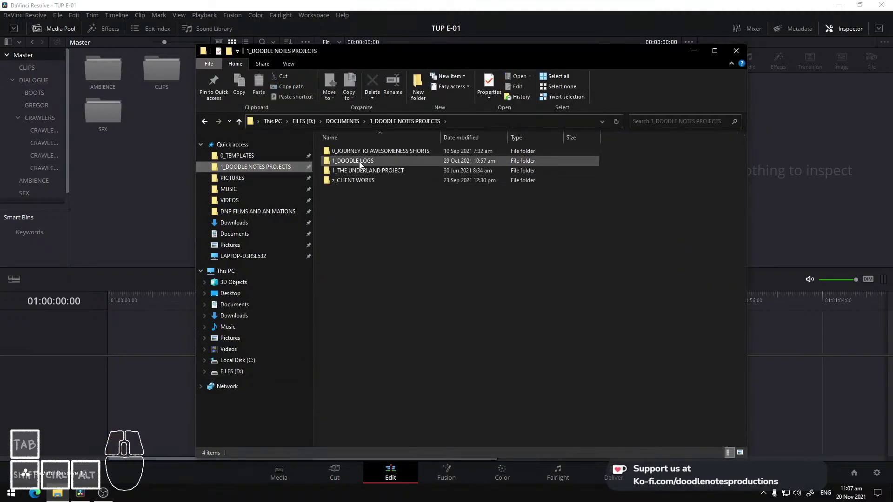
{"action": "left_click", "coordinate": [238, 156]}
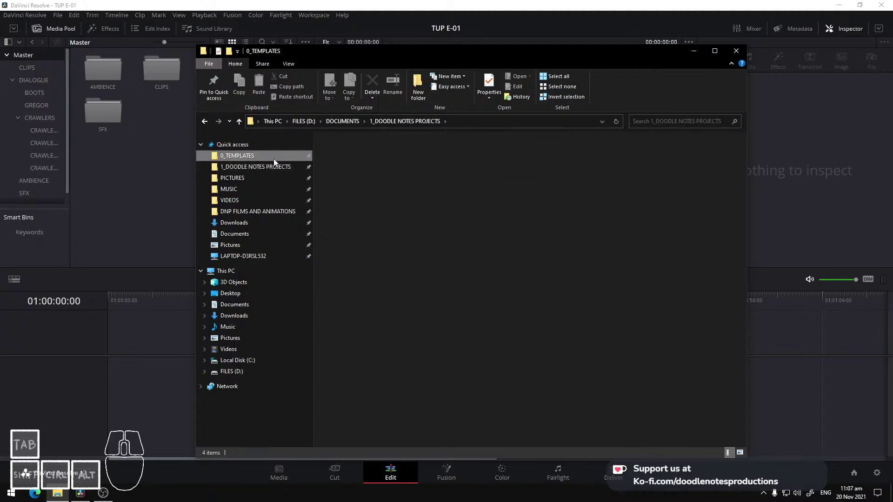
{"action": "double_click", "coordinate": [343, 209]}
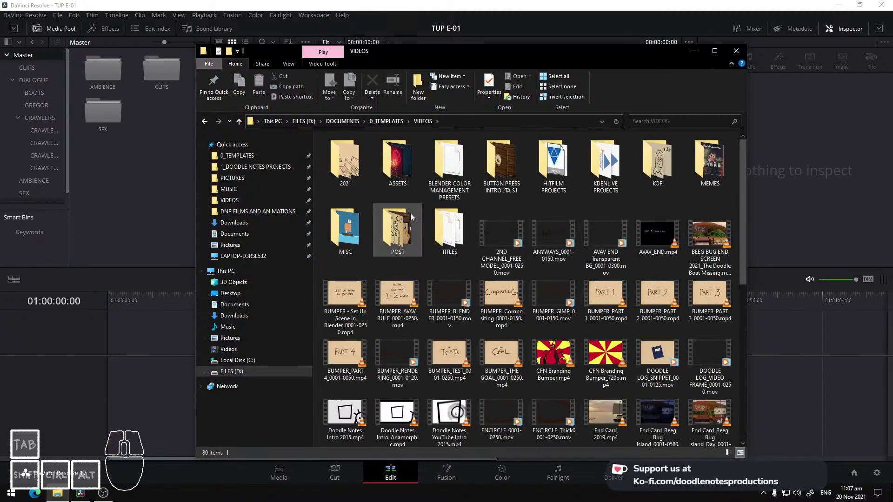
{"action": "scroll", "coordinate": [574, 244], "scroll_direction": "down", "scroll_amount": 3}
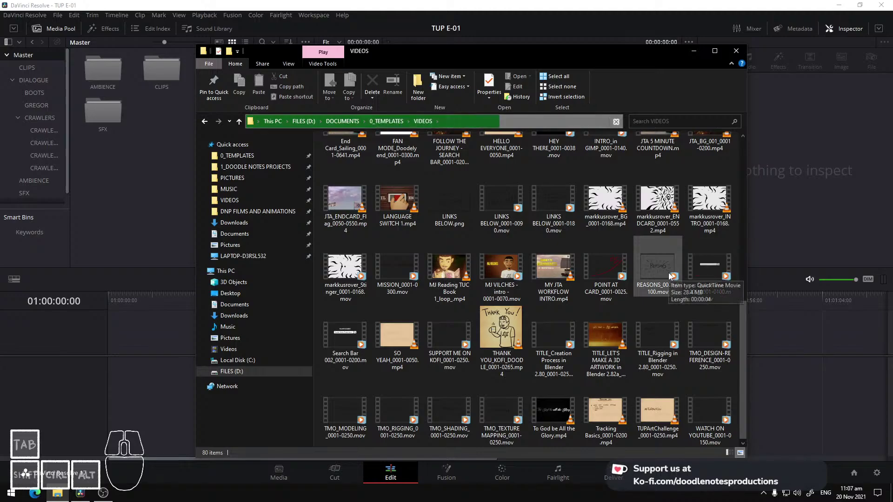
{"action": "scroll", "coordinate": [668, 272], "scroll_direction": "down", "scroll_amount": 2}
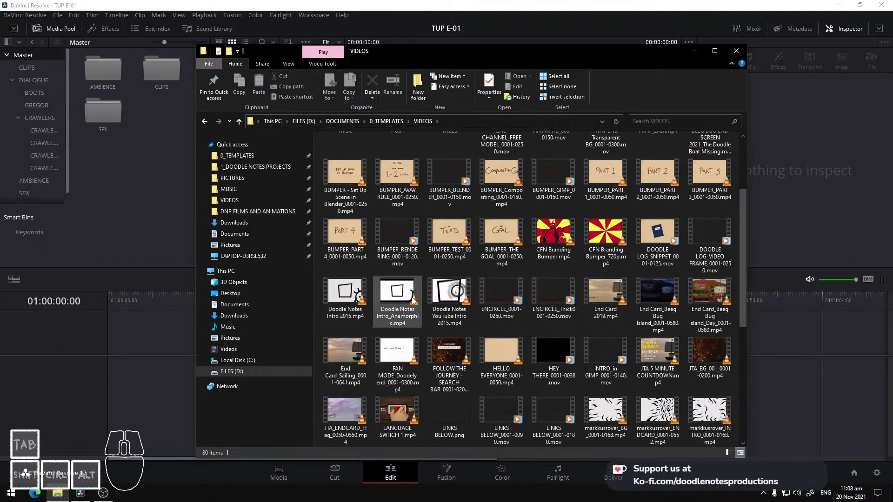
{"action": "double_click", "coordinate": [355, 302]}
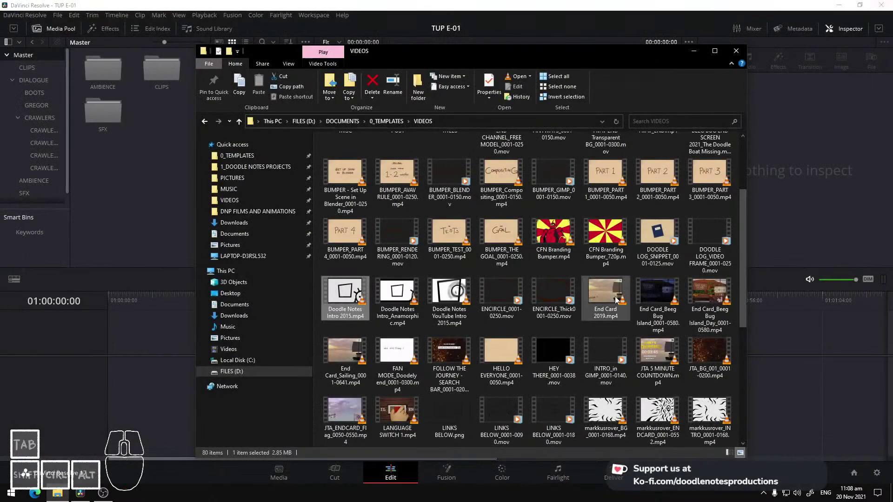
Check the BUTTON PRESS INTRO JTA S1 folder and look through the remaining clips in the VIDEOS folder
{"action": "scroll", "coordinate": [582, 307], "scroll_direction": "up", "scroll_amount": 2}
{"action": "scroll", "coordinate": [585, 302], "scroll_direction": "down", "scroll_amount": 2}
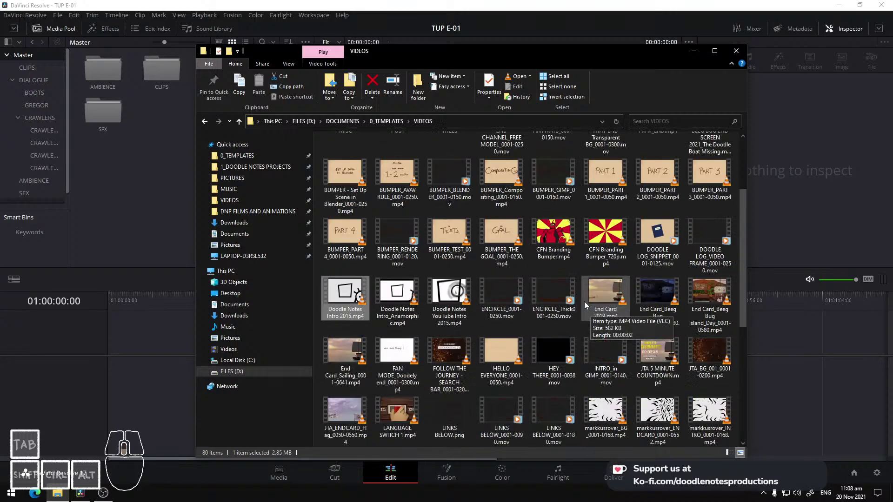
{"action": "scroll", "coordinate": [584, 301], "scroll_direction": "up", "scroll_amount": 2}
{"action": "double_click", "coordinate": [504, 166]}
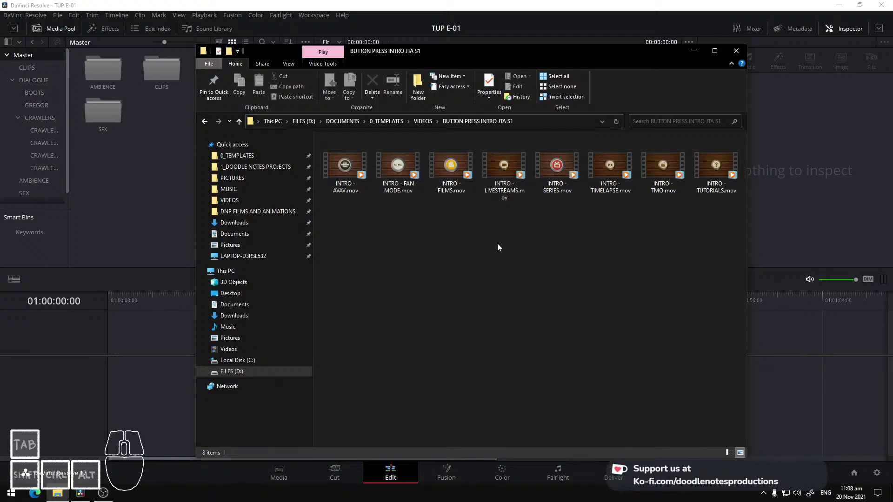
{"action": "key", "text": "alt+Left"}
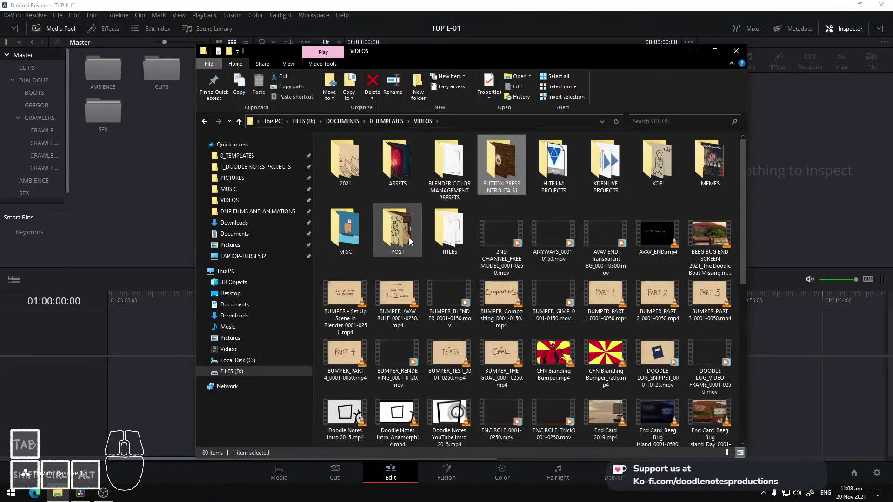
{"action": "scroll", "coordinate": [476, 264], "scroll_direction": "down", "scroll_amount": 5}
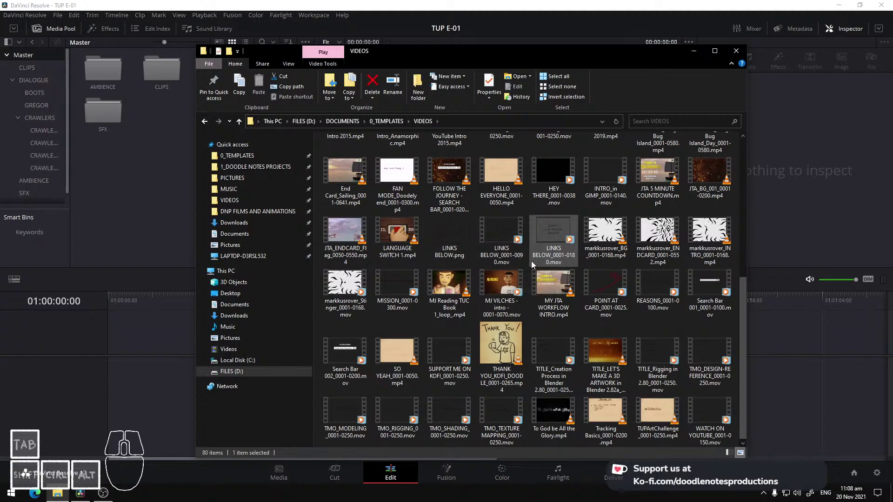
{"action": "scroll", "coordinate": [525, 260], "scroll_direction": "up", "scroll_amount": 5}
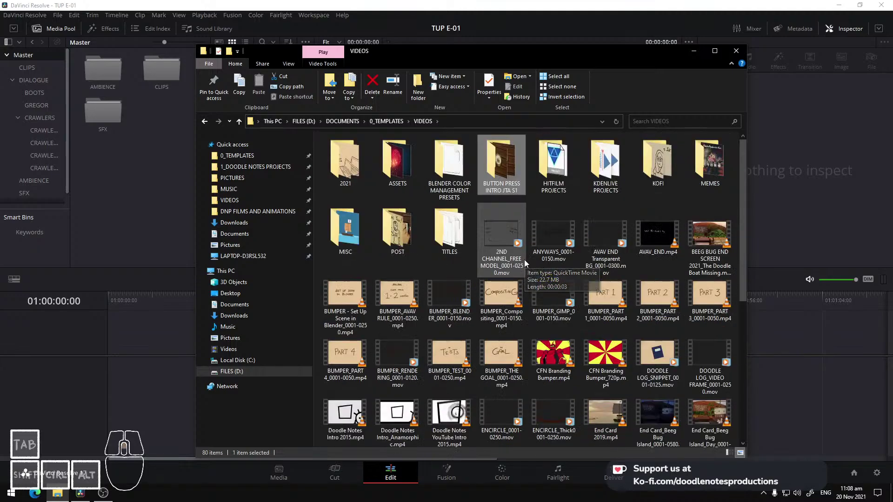
Switch back to DaVinci Resolve, open the CLIPS bin and skim the SEQ 000 - MAIN.mov clip
{"action": "left_click", "coordinate": [172, 157]}
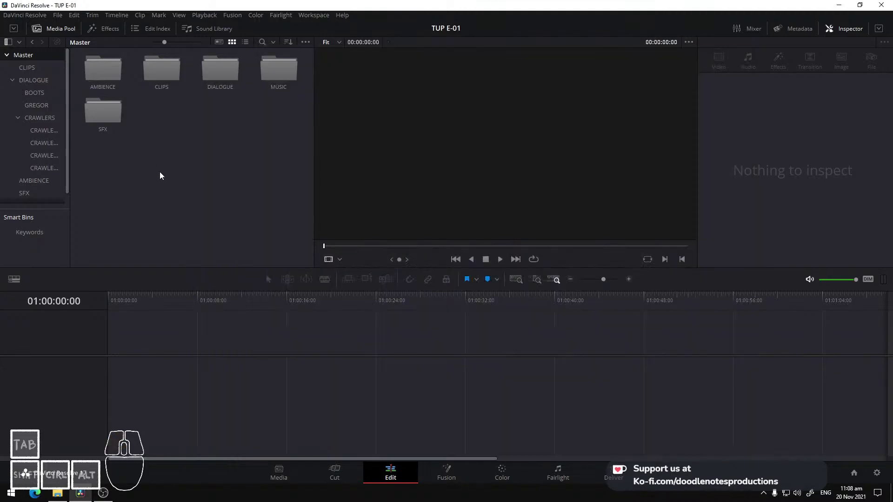
{"action": "double_click", "coordinate": [160, 76]}
{"action": "left_click", "coordinate": [108, 80]}
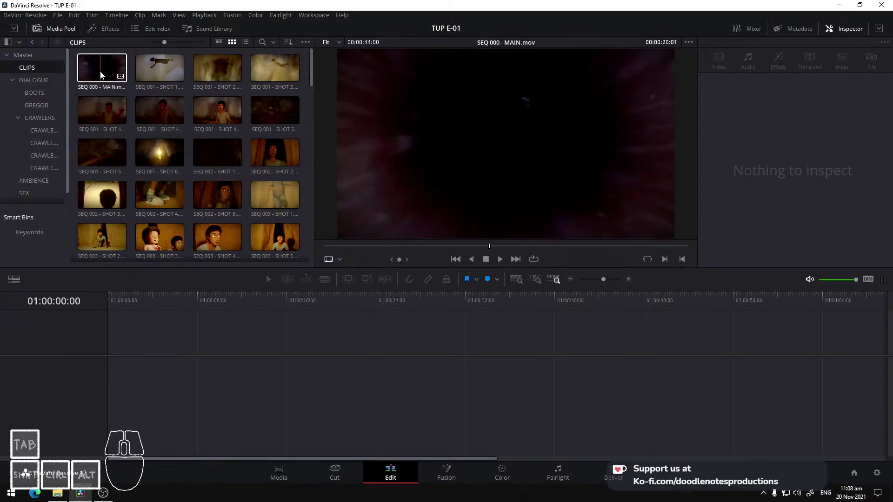
Switch to File Explorer and open the BLENDER folder inside RENDER of 1_THE UNDERLAND PROJECT
{"action": "left_click", "coordinate": [57, 493]}
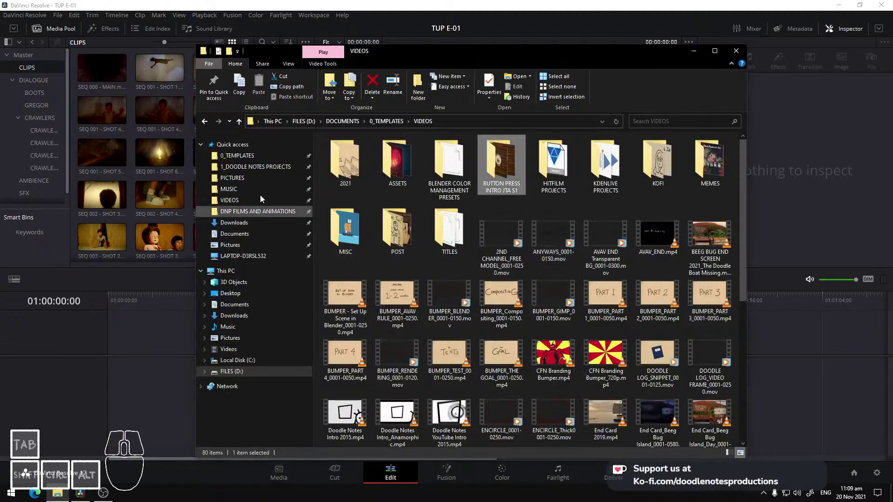
{"action": "left_click", "coordinate": [267, 167]}
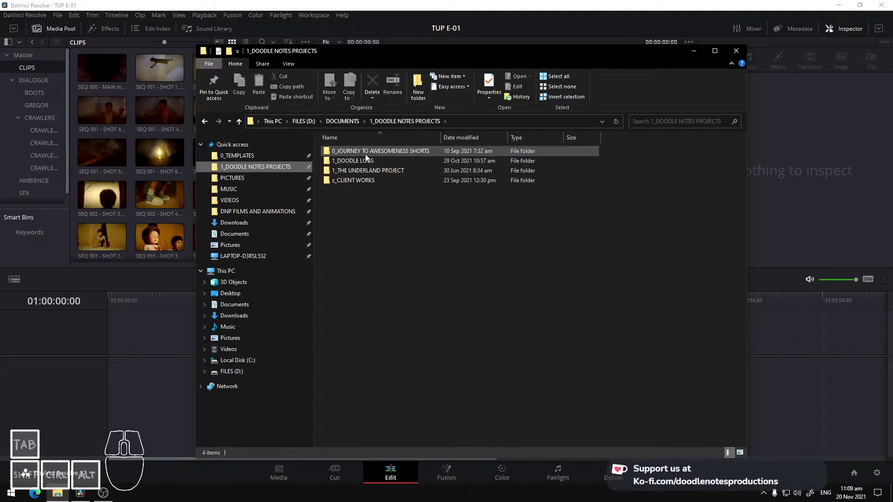
{"action": "double_click", "coordinate": [372, 170]}
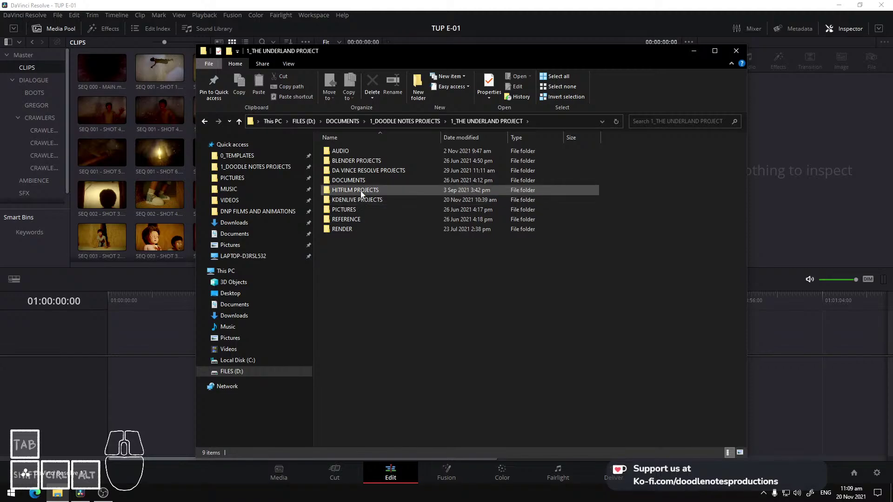
{"action": "double_click", "coordinate": [353, 228]}
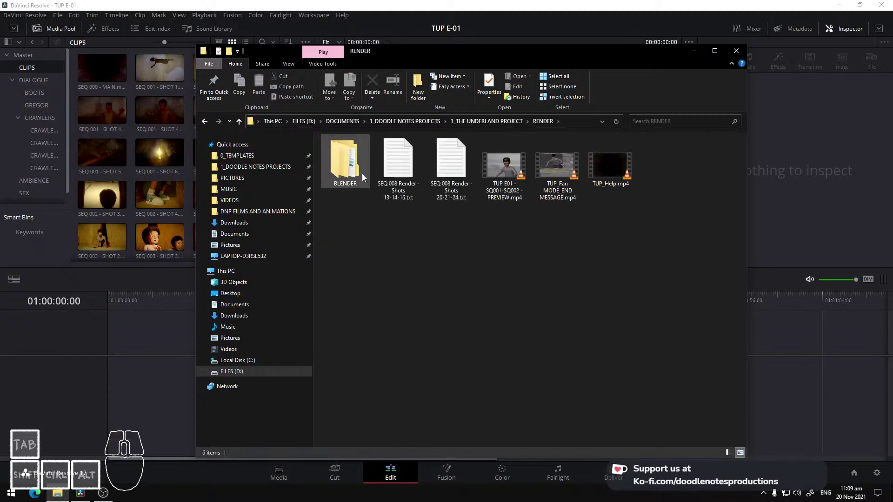
{"action": "double_click", "coordinate": [362, 177]}
Check the RAW folder of EPISODE 1 for the disclaimer clip and return to the BLENDER folder
{"action": "left_click", "coordinate": [355, 153]}
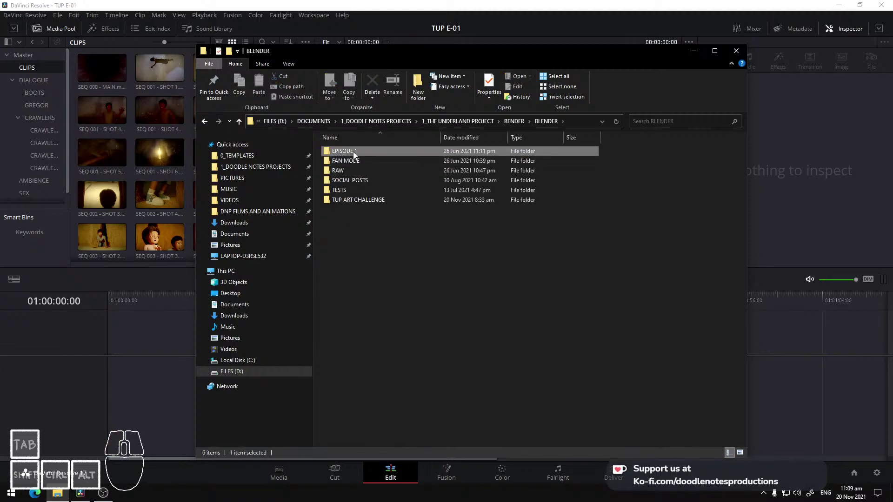
{"action": "double_click", "coordinate": [353, 152]}
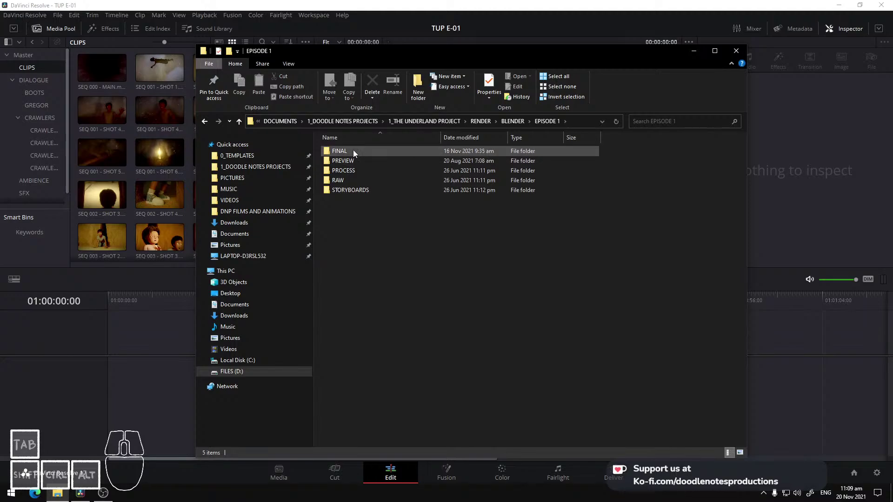
{"action": "double_click", "coordinate": [367, 180]}
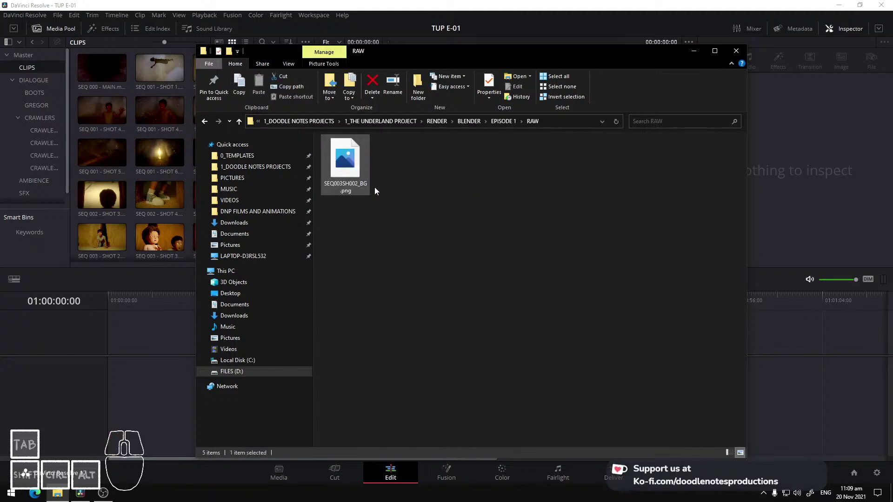
{"action": "left_click", "coordinate": [491, 121]}
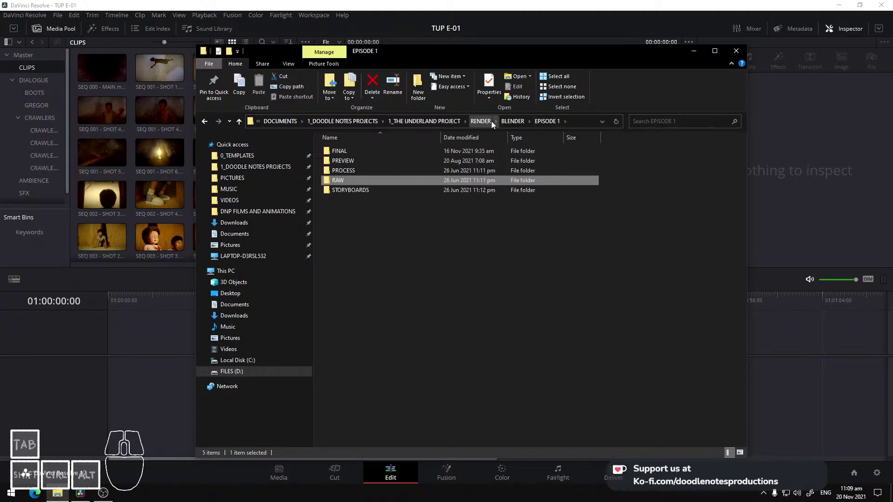
{"action": "left_click", "coordinate": [512, 122]}
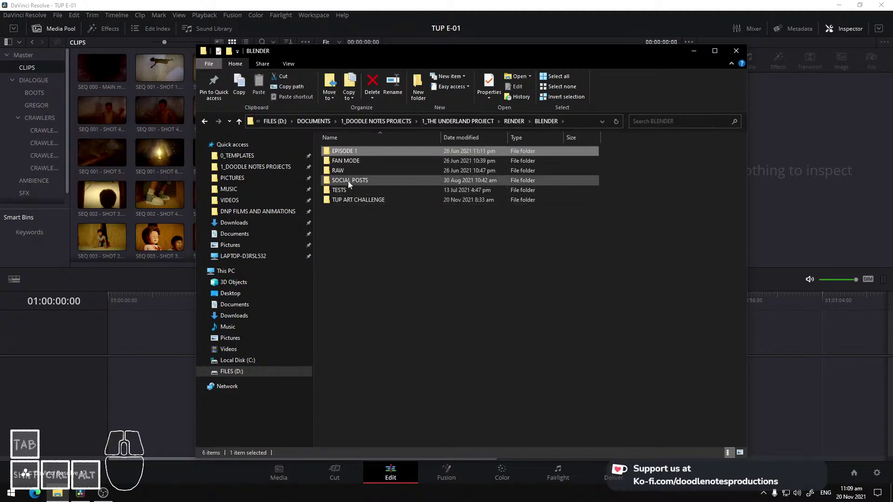
Import TUP_DISCLAIMER_0001-0480.mp4 from the RAW folder inside BLENDER into the CLIPS bin
{"action": "mouse_move", "coordinate": [343, 190]}
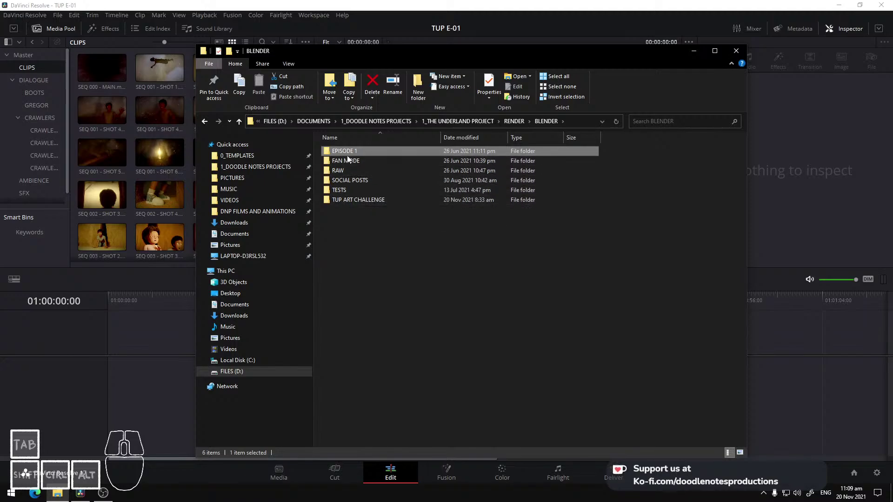
{"action": "double_click", "coordinate": [343, 170]}
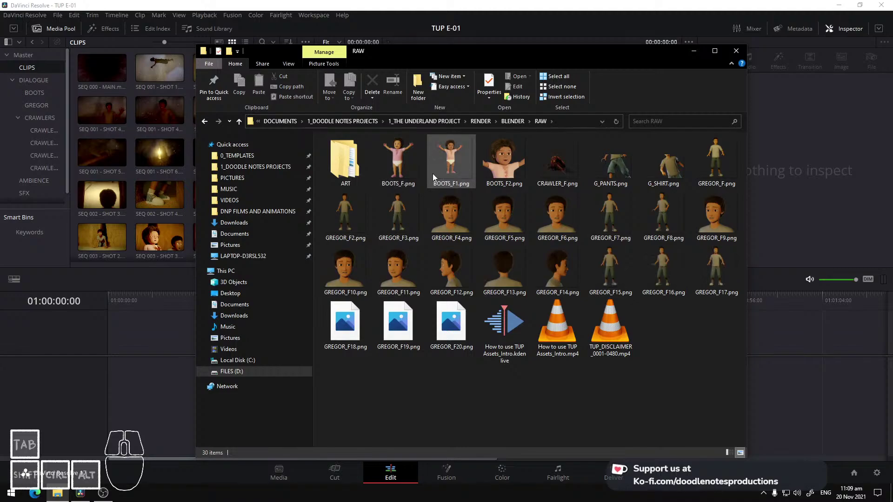
{"action": "left_click", "coordinate": [604, 328]}
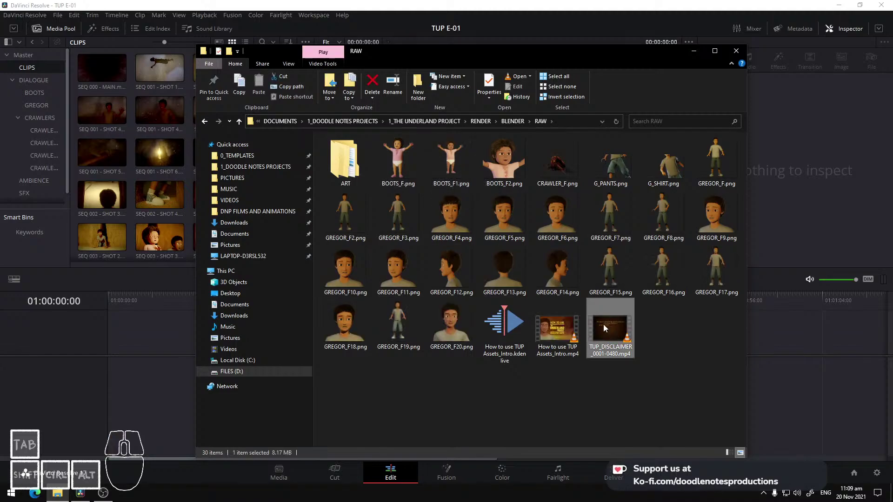
{"action": "left_click_drag", "start_coordinate": [620, 330], "coordinate": [116, 133]}
{"action": "left_click", "coordinate": [136, 231]}
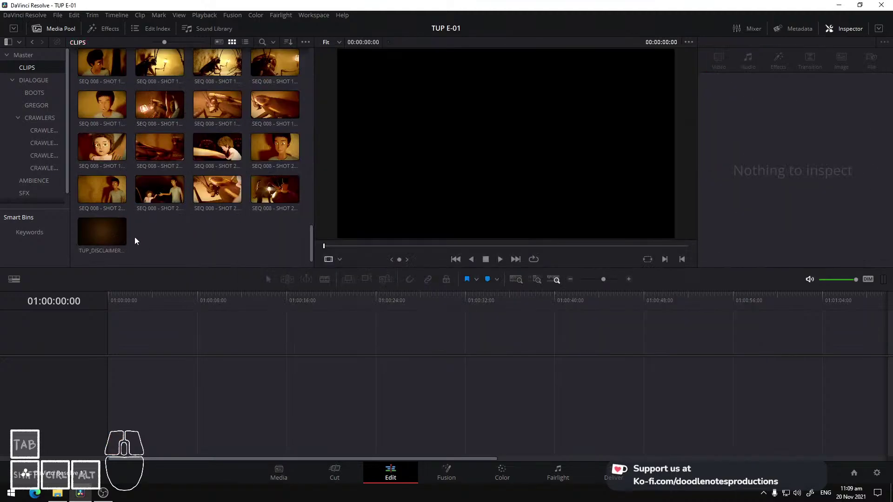
Try TUP_DISCLAIMER_0001-0480.mp4 at the start of a new timeline, play it briefly, and undo the placement
{"action": "left_click", "coordinate": [103, 236]}
{"action": "left_click_drag", "start_coordinate": [103, 235], "coordinate": [140, 377]}
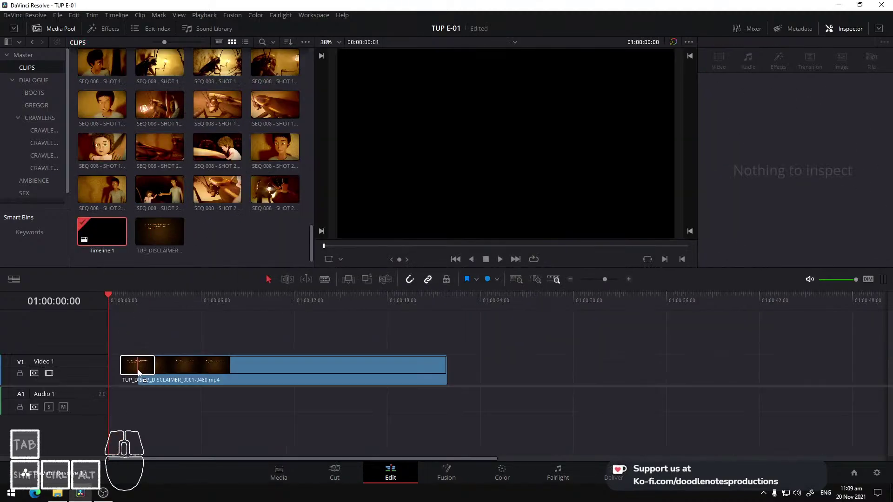
{"action": "left_click_drag", "start_coordinate": [218, 378], "coordinate": [171, 374]}
{"action": "key", "text": "space"}
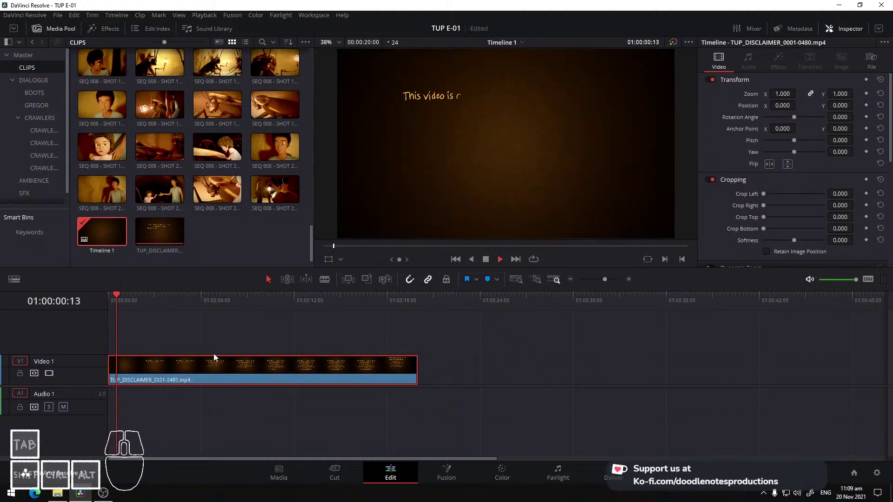
{"action": "key", "text": "ctrl+z"}
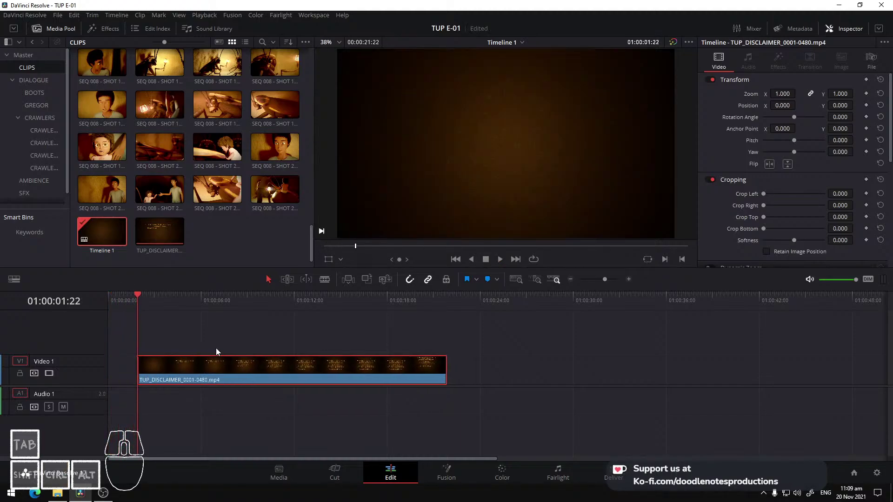
{"action": "key", "text": "ctrl+z"}
Build a new timeline with SEQ 000 - MAIN.mov on Video 1 about 10 seconds in and TUP_DISCLAIMER_0001-0480.mp4 at the start of Video 2
{"action": "scroll", "coordinate": [107, 123], "scroll_direction": "up", "scroll_amount": 10}
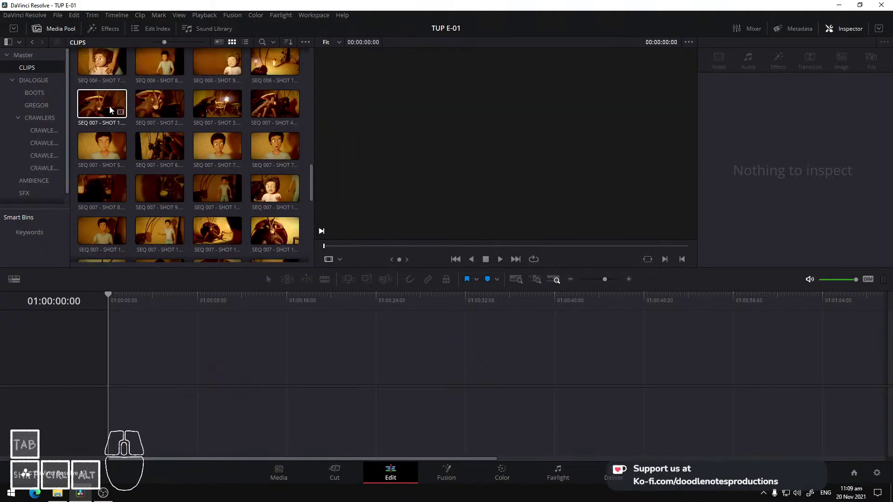
{"action": "scroll", "coordinate": [110, 108], "scroll_direction": "up", "scroll_amount": 5}
{"action": "left_click", "coordinate": [91, 64]}
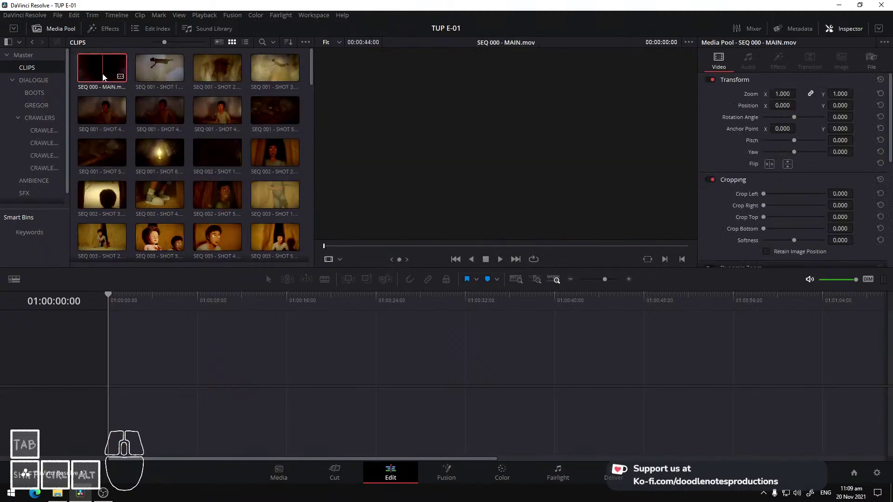
{"action": "left_click_drag", "start_coordinate": [90, 63], "coordinate": [150, 377]}
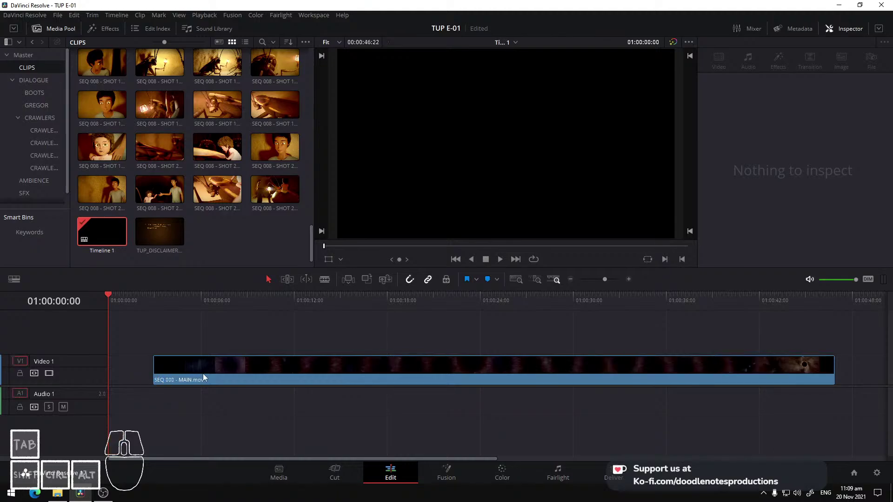
{"action": "left_click_drag", "start_coordinate": [203, 373], "coordinate": [308, 372]}
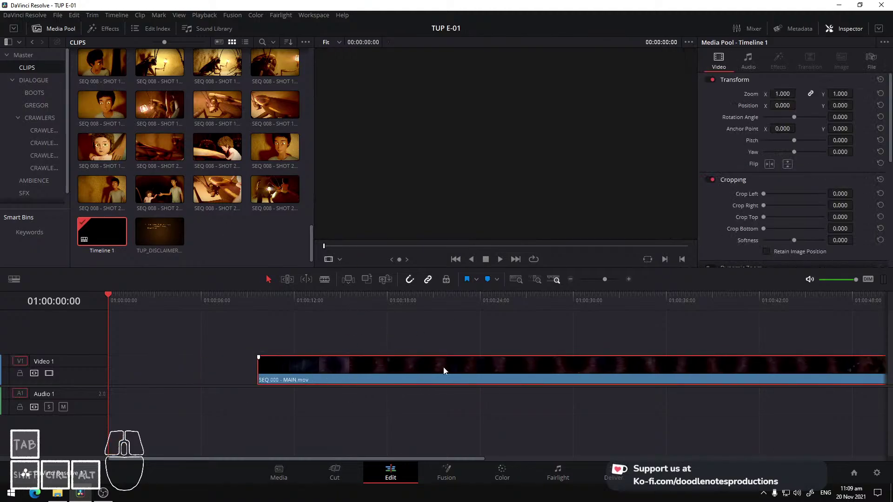
{"action": "left_click_drag", "start_coordinate": [152, 231], "coordinate": [112, 339]}
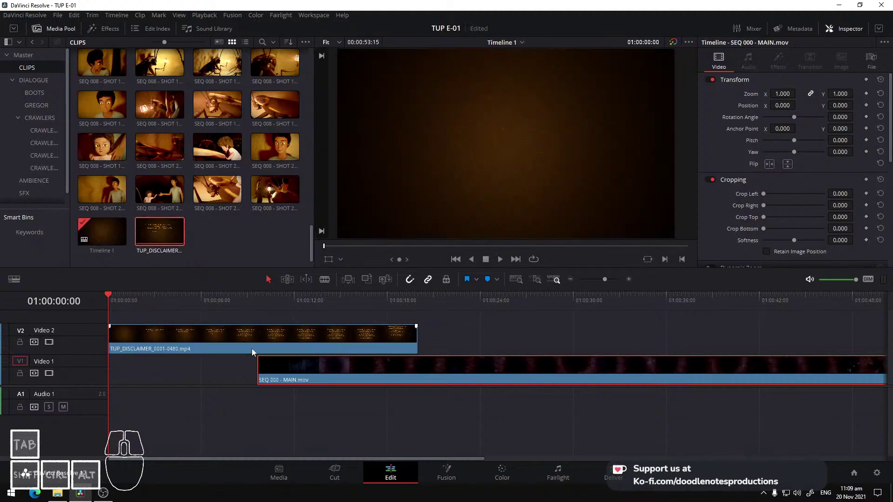
Line up TUP_DISCLAIMER_0001-0480.mp4 at the start of Video 1 with SEQ 000 - MAIN.mov directly after it, and play the beginning
{"action": "left_click_drag", "start_coordinate": [317, 379], "coordinate": [473, 381]}
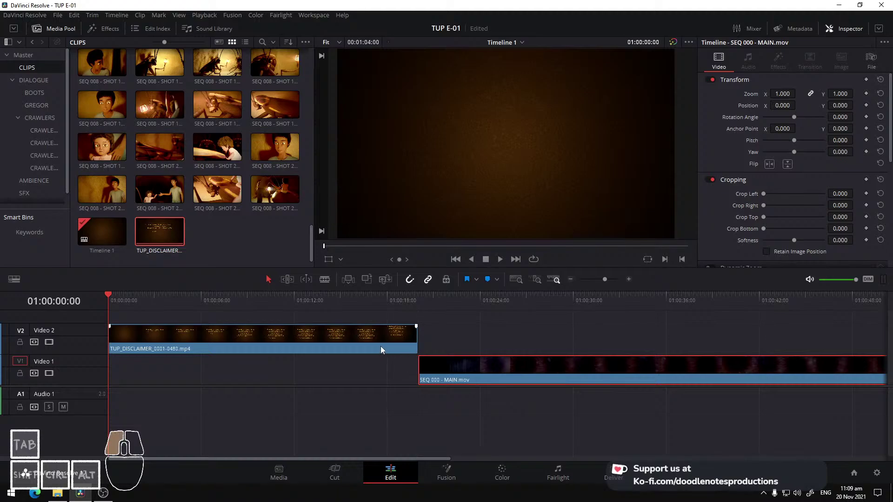
{"action": "left_click_drag", "start_coordinate": [380, 346], "coordinate": [372, 375]}
{"action": "key", "text": "space"}
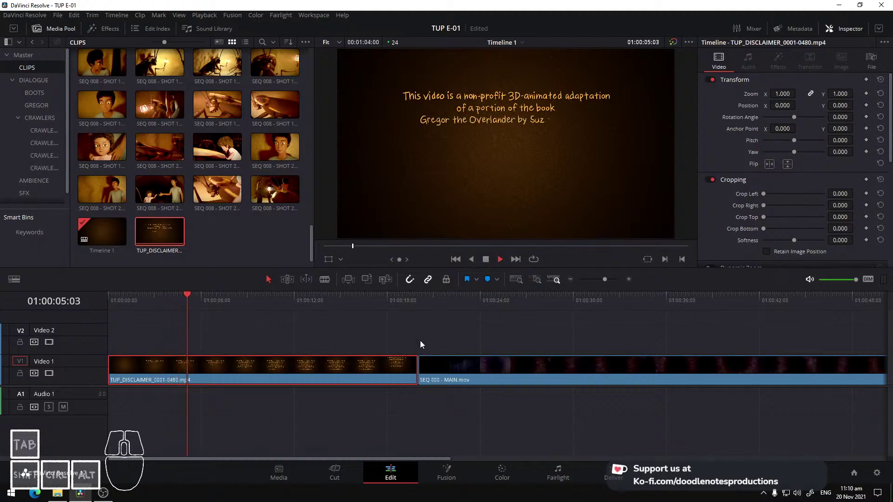
{"action": "key", "text": "space"}
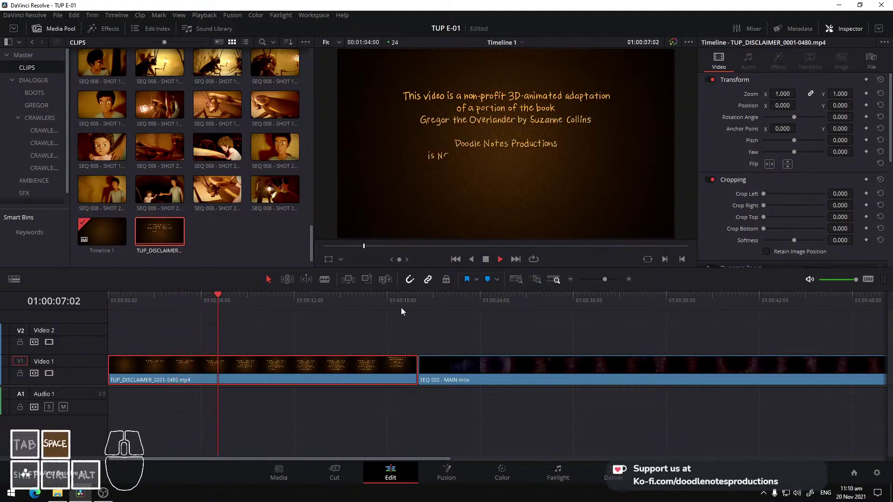
{"action": "left_click", "coordinate": [398, 301]}
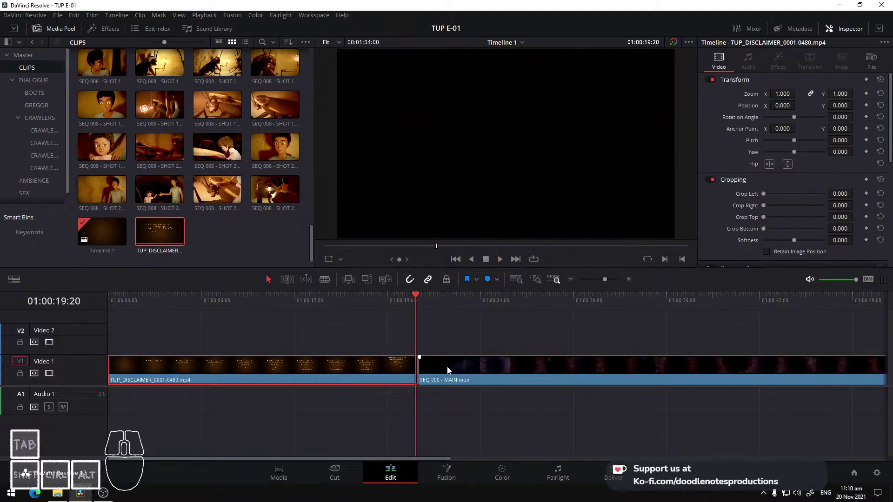
Move SEQ 000 - MAIN.mov up to Video 2 so it starts at 01:00:19:02, overlapping the end of the disclaimer
{"action": "left_click_drag", "start_coordinate": [447, 368], "coordinate": [417, 344]}
{"action": "left_click", "coordinate": [388, 300]}
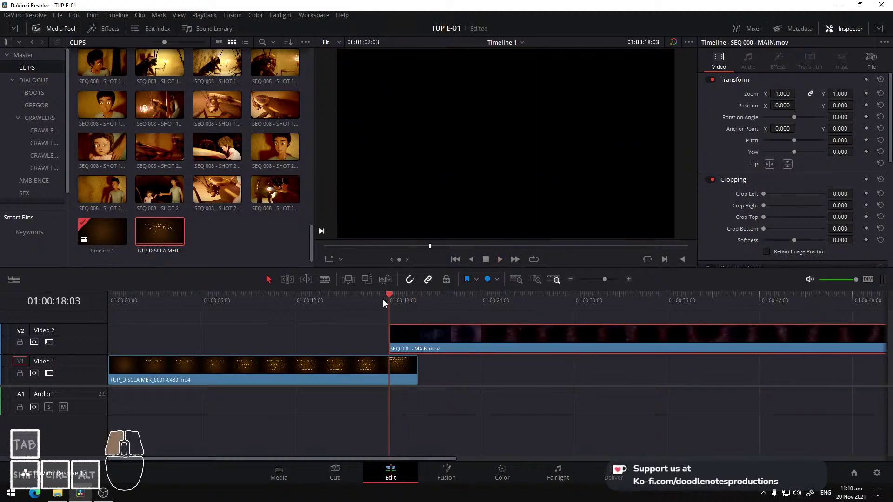
{"action": "mouse_move", "coordinate": [392, 299]}
{"action": "left_mouse_down"}
{"action": "mouse_move", "coordinate": [439, 302]}
{"action": "mouse_move", "coordinate": [389, 300]}
{"action": "mouse_move", "coordinate": [437, 308]}
{"action": "mouse_move", "coordinate": [395, 308]}
{"action": "left_mouse_up"}
{"action": "left_click_drag", "start_coordinate": [412, 349], "coordinate": [426, 342]}
{"action": "left_click", "coordinate": [409, 312]}
{"action": "left_click", "coordinate": [404, 301]}
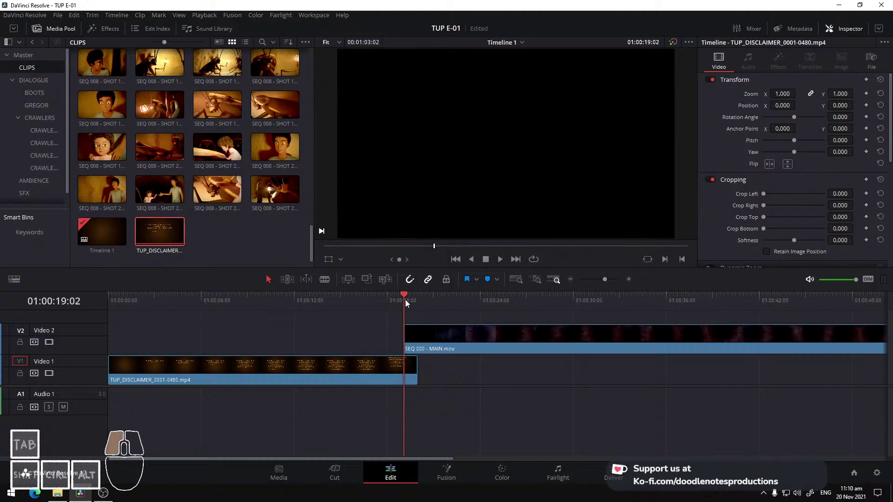
Split SEQ 000 - MAIN.mov at 01:00:20:00 and move the longer part down to Video 1, directly after the disclaimer
{"action": "left_click", "coordinate": [417, 303]}
{"action": "left_click", "coordinate": [428, 340]}
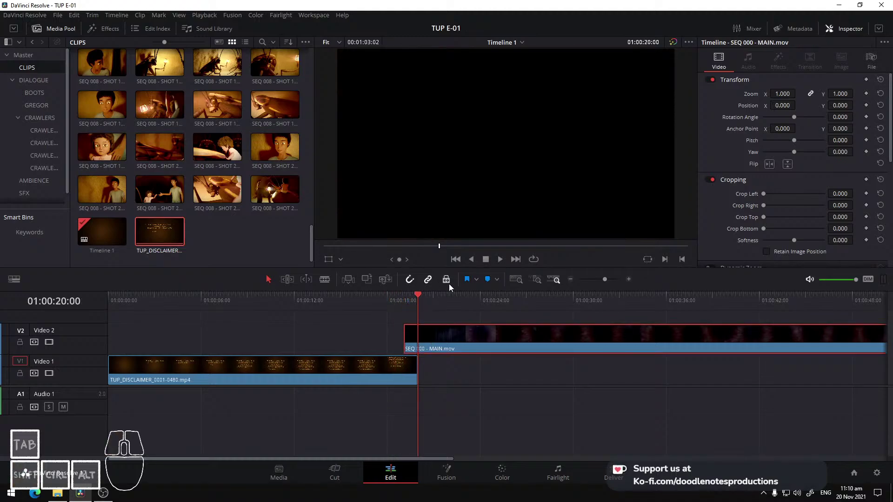
{"action": "key", "text": "b"}
{"action": "left_click", "coordinate": [421, 342]}
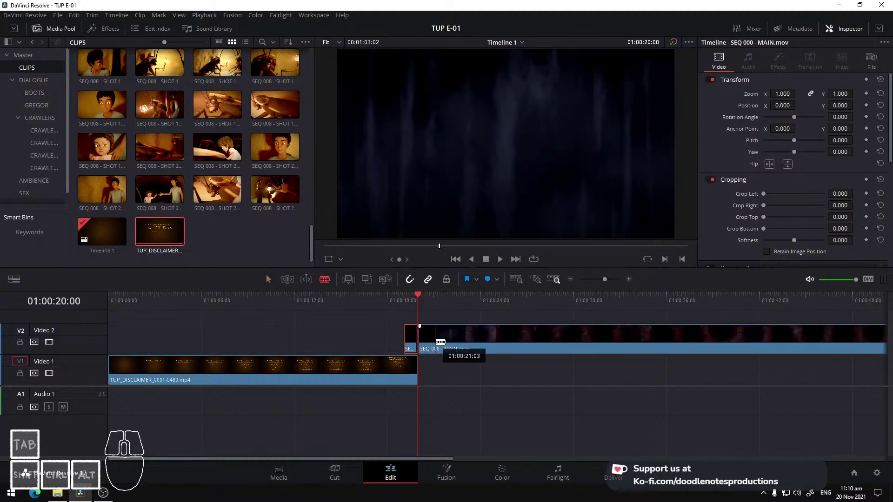
{"action": "key", "text": "a"}
{"action": "left_click_drag", "start_coordinate": [441, 342], "coordinate": [456, 365]}
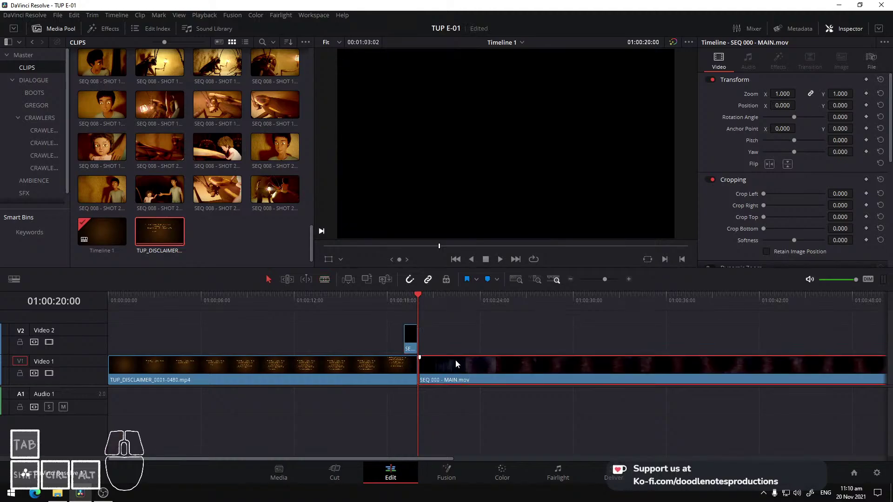
{"action": "left_click", "coordinate": [410, 337]}
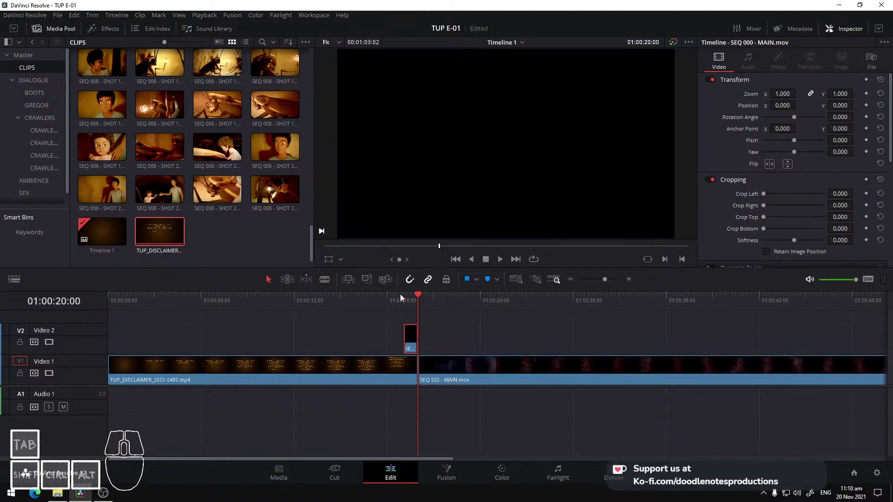
{"action": "right_click", "coordinate": [410, 338]}
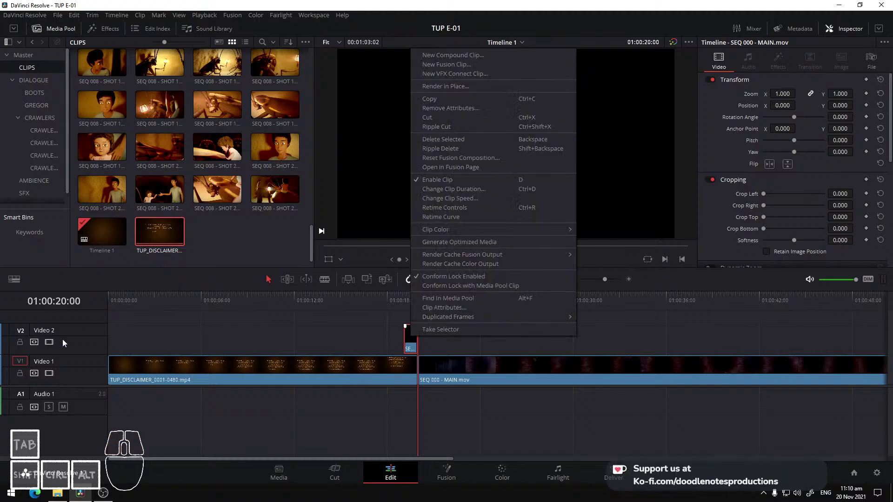
{"action": "left_click", "coordinate": [116, 28]}
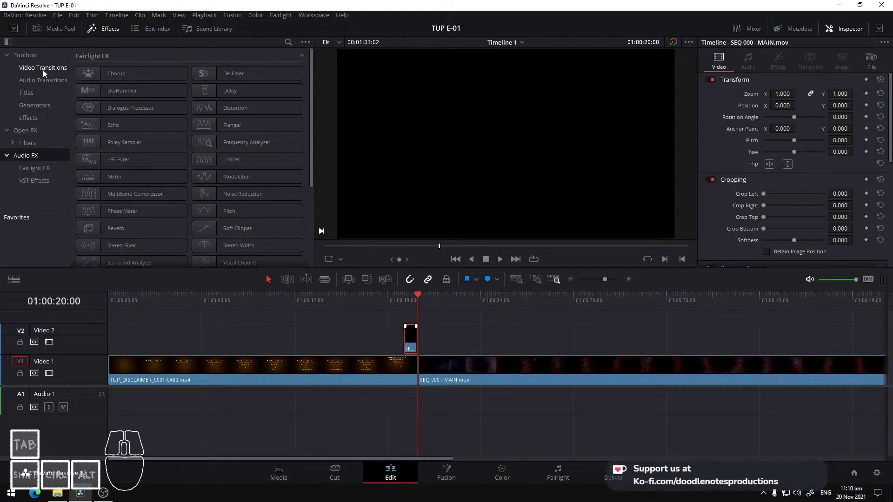
{"action": "right_click", "coordinate": [411, 348]}
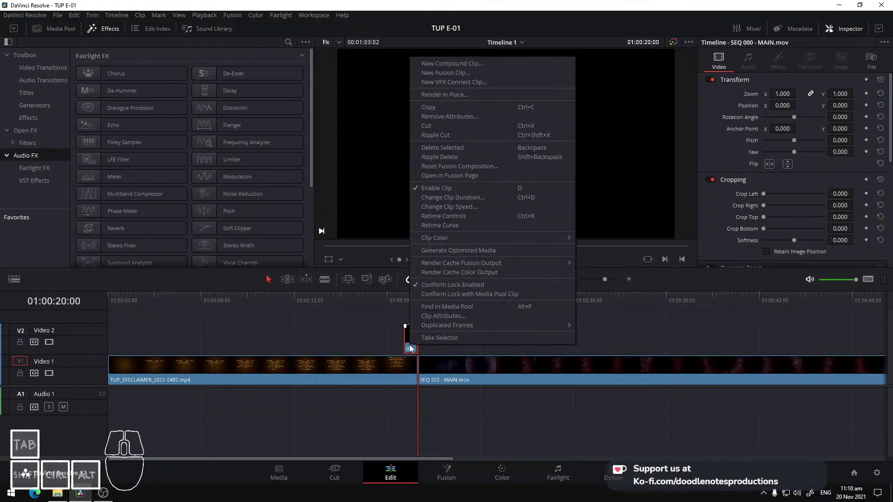
Set the composite mode of the short SEQ 000 - MAIN.mov piece on Video 2 to Screen
{"action": "left_click", "coordinate": [409, 345]}
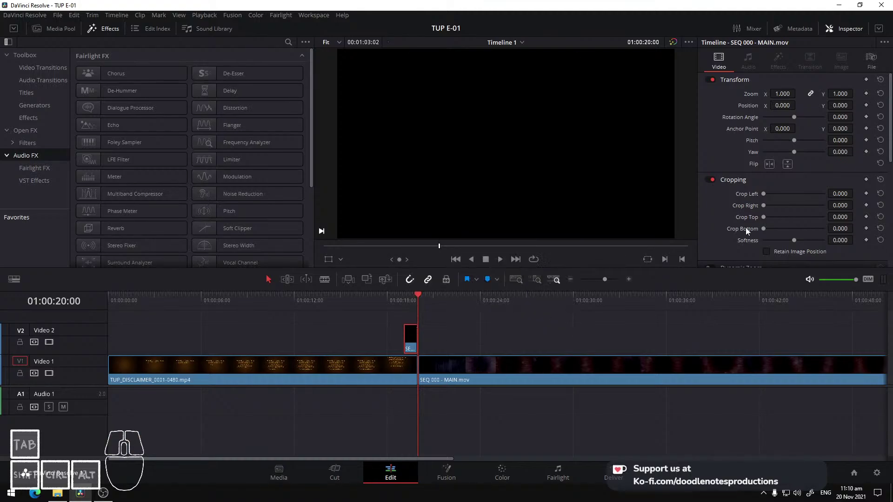
{"action": "scroll", "coordinate": [716, 133], "scroll_direction": "down", "scroll_amount": 3}
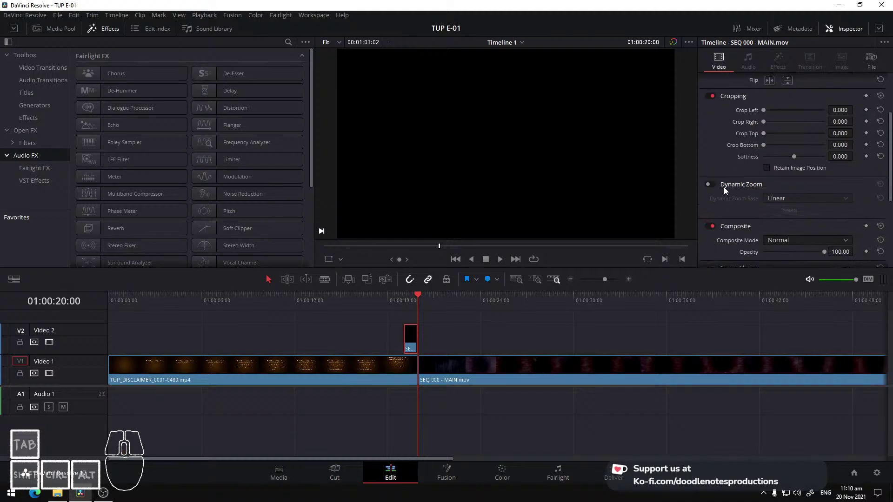
{"action": "scroll", "coordinate": [724, 187], "scroll_direction": "down", "scroll_amount": 1}
{"action": "left_click", "coordinate": [786, 213]}
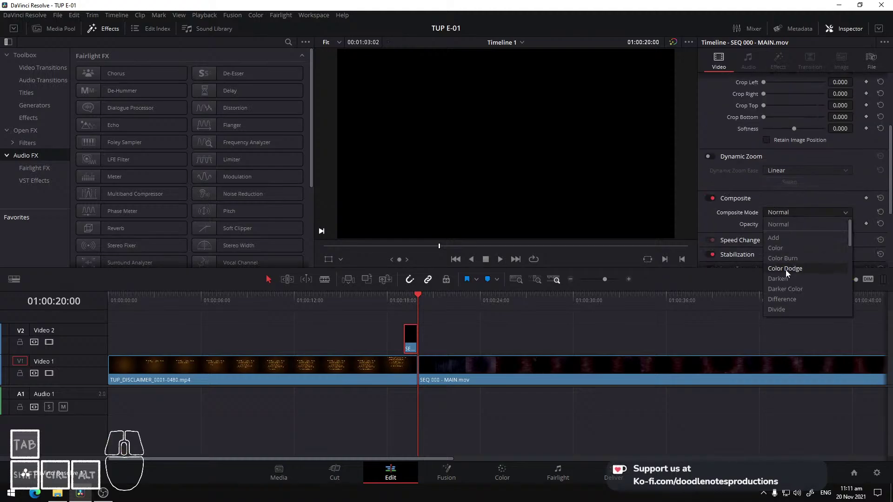
{"action": "scroll", "coordinate": [791, 283], "scroll_direction": "down", "scroll_amount": 4}
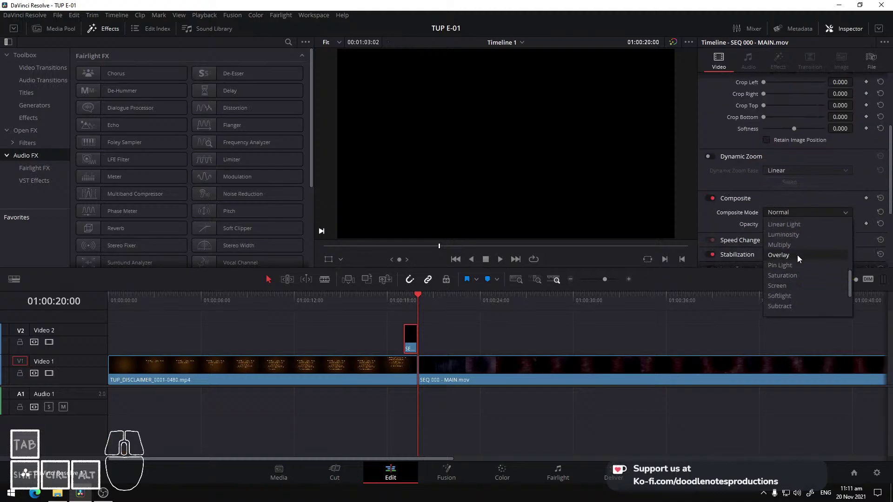
{"action": "left_click", "coordinate": [794, 287]}
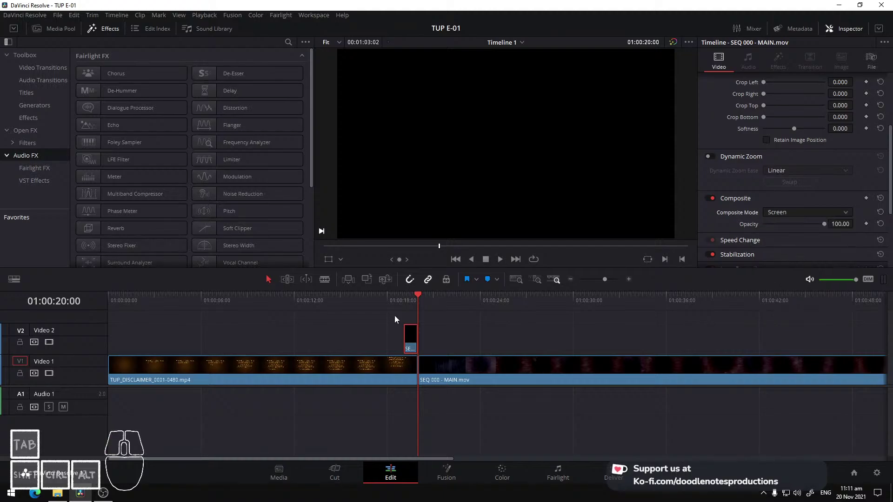
Examine the overlap frame by frame from 01:00:19:02 to 01:00:19:10 to judge the blend over the disclaimer
{"action": "left_click", "coordinate": [401, 300]}
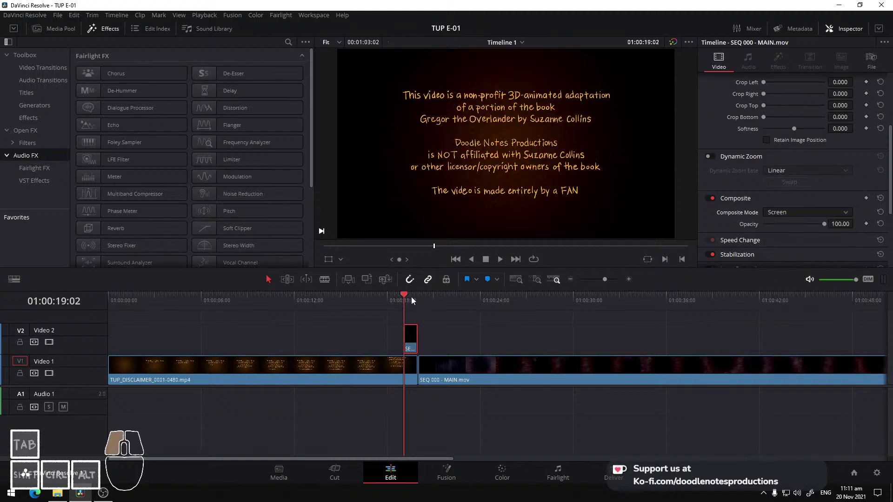
{"action": "left_click_drag", "start_coordinate": [399, 296], "coordinate": [399, 296]}
{"action": "key", "text": "Right"}
{"action": "key", "text": "Right"}
{"action": "key", "text": "Right"}
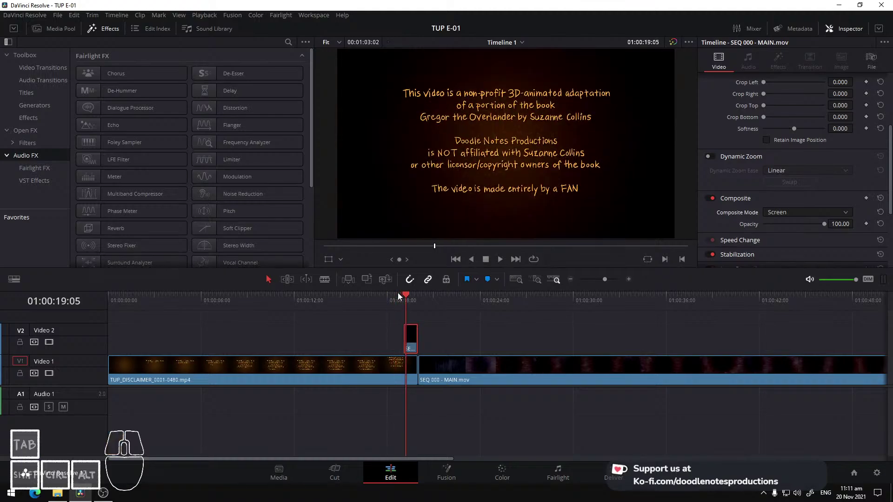
{"action": "key", "text": "Right"}
{"action": "key", "text": "Right"}
{"action": "key", "text": "Right"}
{"action": "key", "text": "Right"}
{"action": "key", "text": "Right"}
Preview alternative composite modes on the short Video 2 clip without picking a new one
{"action": "left_click", "coordinate": [772, 213]}
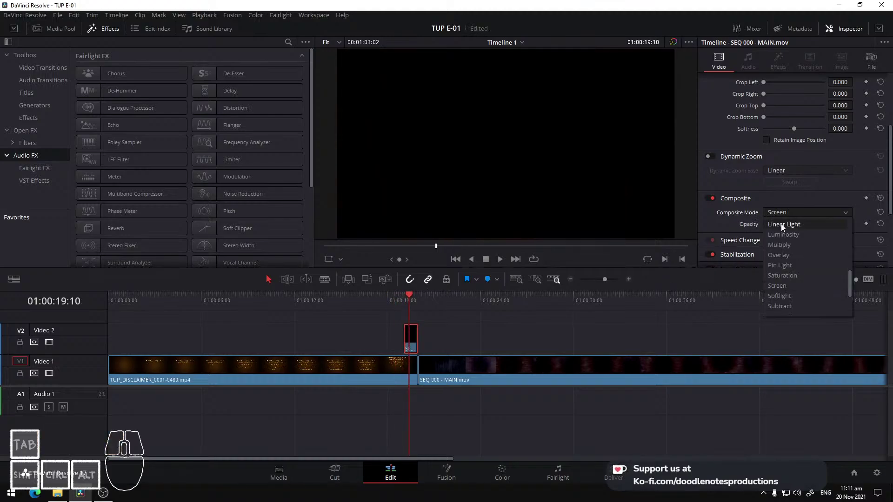
{"action": "scroll", "coordinate": [776, 244], "scroll_direction": "up", "scroll_amount": 3}
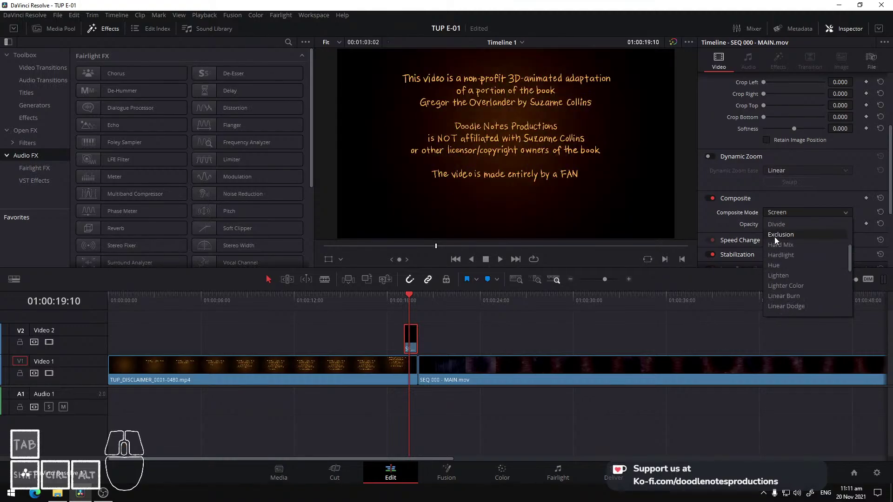
{"action": "scroll", "coordinate": [774, 239], "scroll_direction": "up", "scroll_amount": 3}
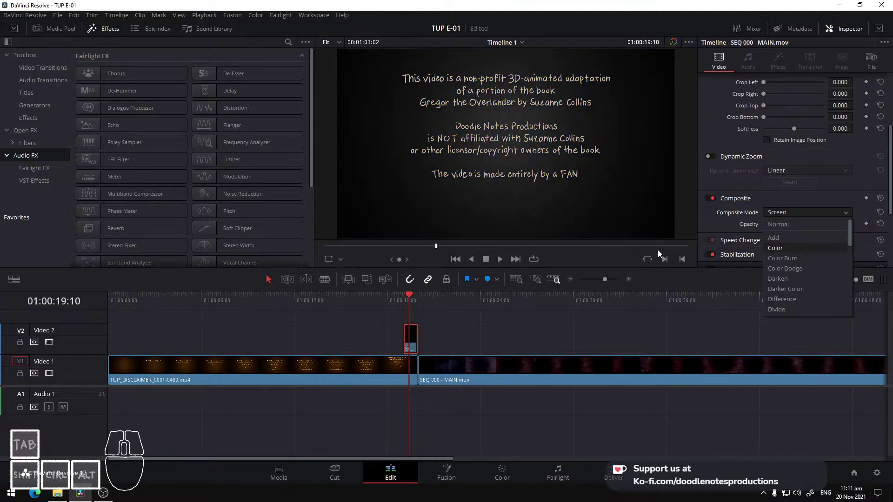
{"action": "left_click", "coordinate": [720, 224]}
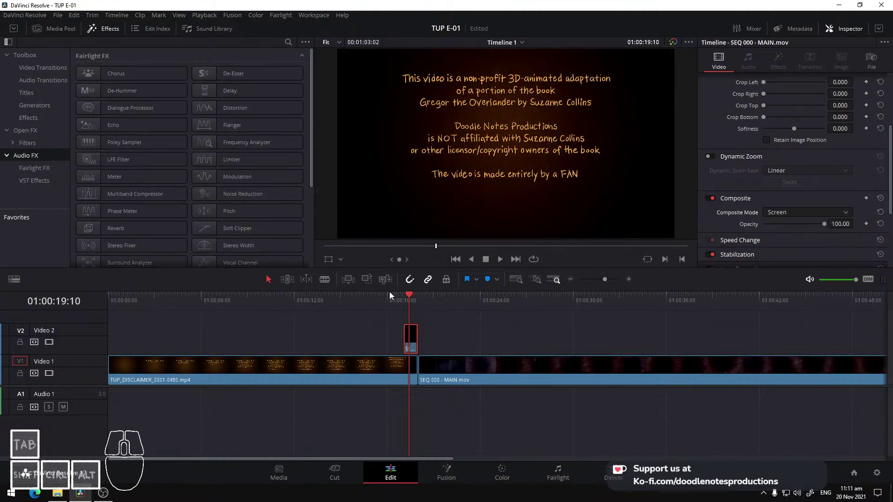
Check the rest of the disclaimer overlap frame by frame up to 01:00:19:22 and return to 01:00:19:02
{"action": "left_click_drag", "start_coordinate": [390, 296], "coordinate": [414, 302]}
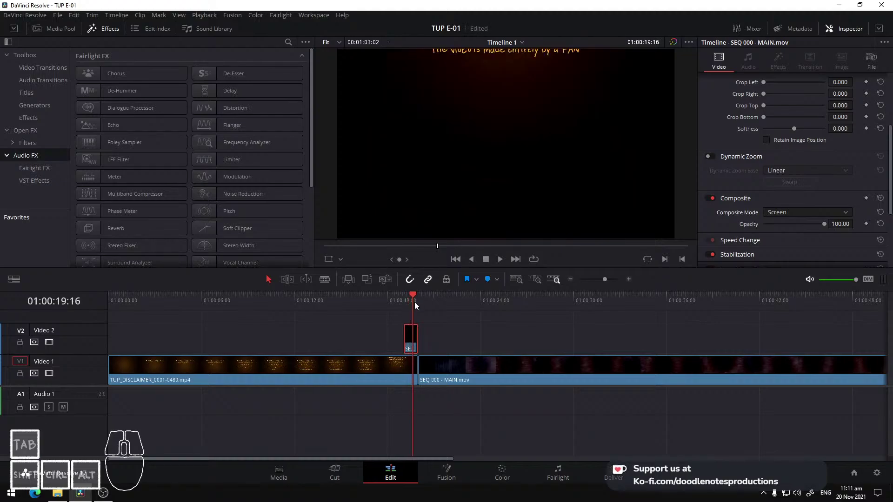
{"action": "key", "text": "Right"}
{"action": "key", "text": "Right"}
{"action": "key", "text": "Right"}
{"action": "key", "text": "Right"}
{"action": "key", "text": "Right"}
{"action": "key", "text": "Right"}
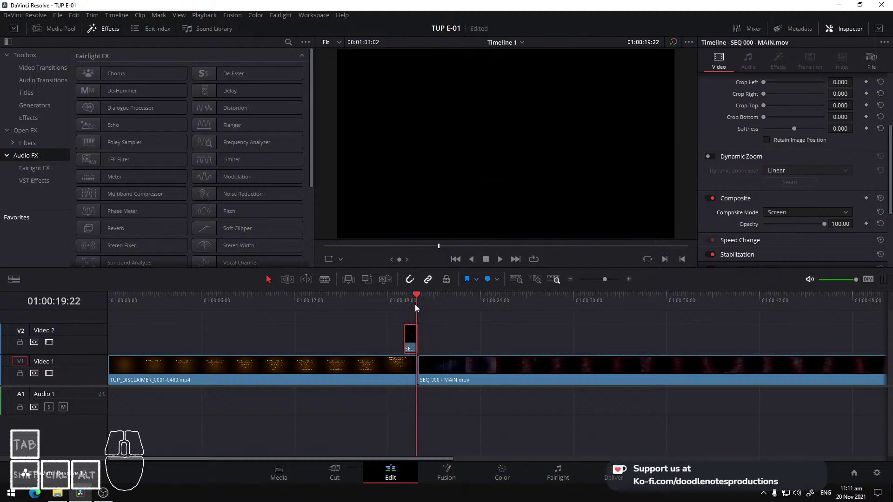
{"action": "left_click", "coordinate": [410, 336]}
{"action": "key", "text": "Left"}
{"action": "key", "text": "Left"}
{"action": "key", "text": "Left"}
{"action": "key", "text": "Left"}
{"action": "left_click_drag", "start_coordinate": [414, 298], "coordinate": [400, 298]}
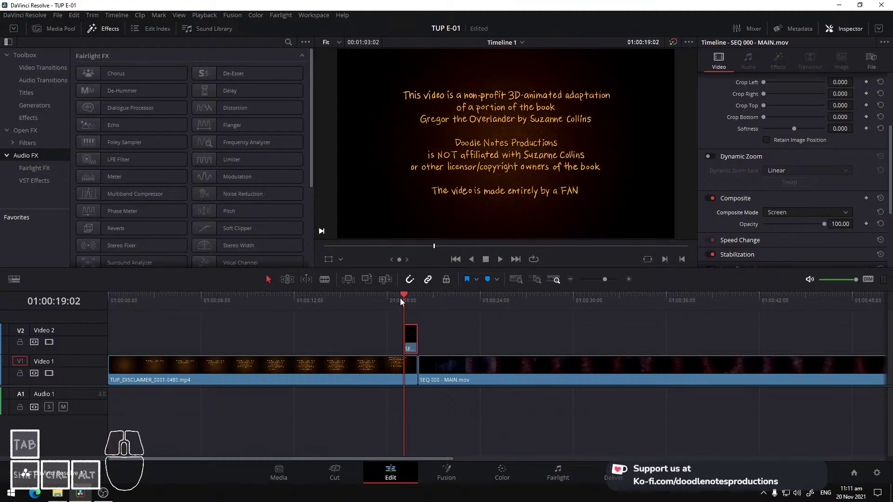
Compare composite modes for the short Video 2 clip, choose Screen again, and lower its opacity to 12.98
{"action": "left_click", "coordinate": [801, 212]}
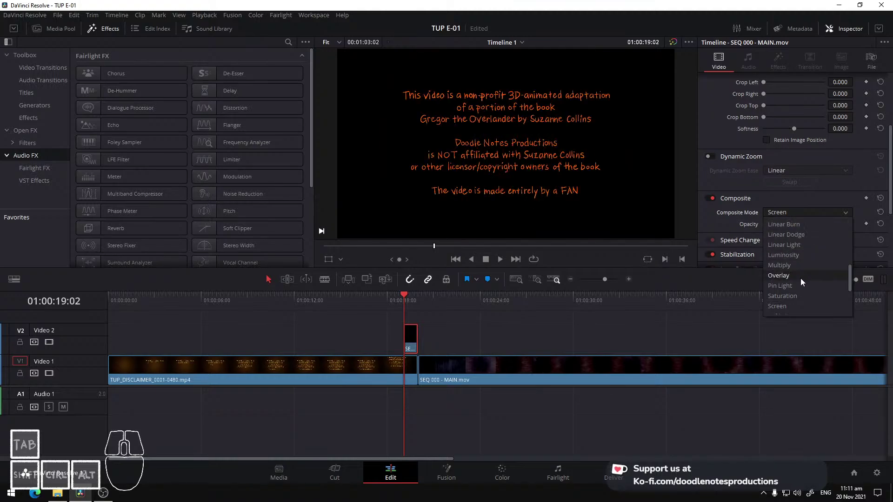
{"action": "scroll", "coordinate": [792, 308], "scroll_direction": "down", "scroll_amount": 3}
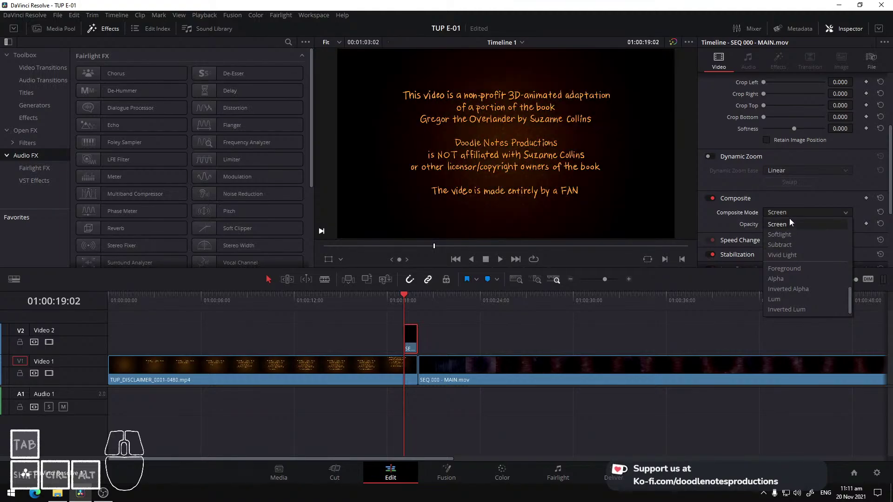
{"action": "left_click", "coordinate": [789, 222]}
{"action": "left_click_drag", "start_coordinate": [817, 222], "coordinate": [771, 222]}
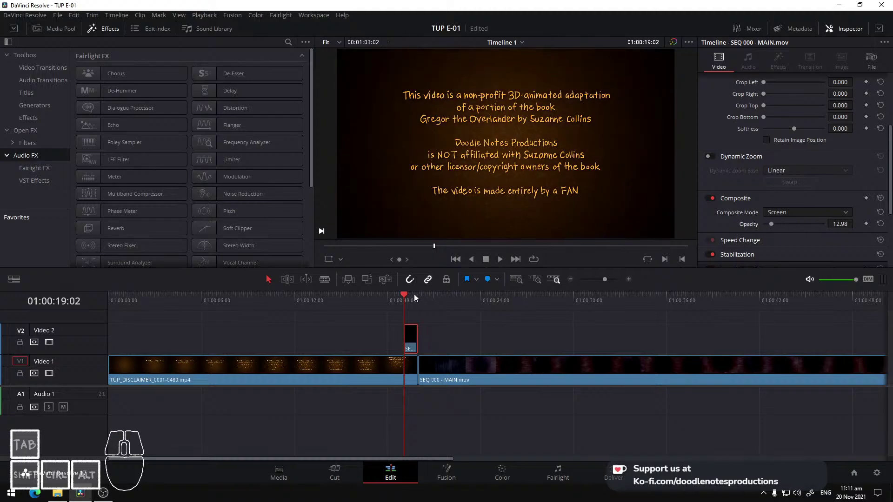
Review the transition frame by frame from the overlap at 01:00:19:02 into SEQ 000 - MAIN.mov, up to 01:00:20:20
{"action": "key", "text": "Right"}
{"action": "key", "text": "Right"}
{"action": "key", "text": "Right"}
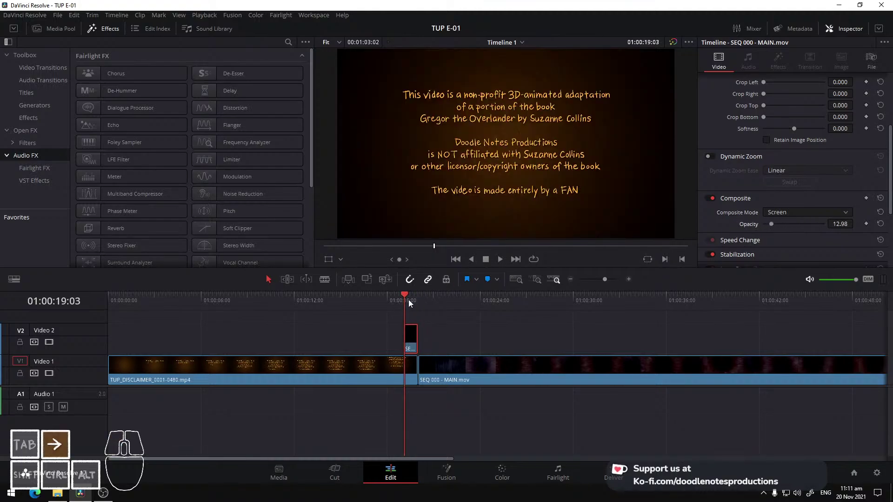
{"action": "key", "text": "Right"}
{"action": "key", "text": "Right"}
{"action": "key", "text": "Right"}
{"action": "key", "text": "Right"}
{"action": "key", "text": "Right"}
{"action": "key", "text": "Right"}
{"action": "key", "text": "Right"}
{"action": "key", "text": "Right"}
{"action": "key", "text": "Right"}
{"action": "key", "text": "Right"}
{"action": "key", "text": "Right"}
{"action": "key", "text": "Right"}
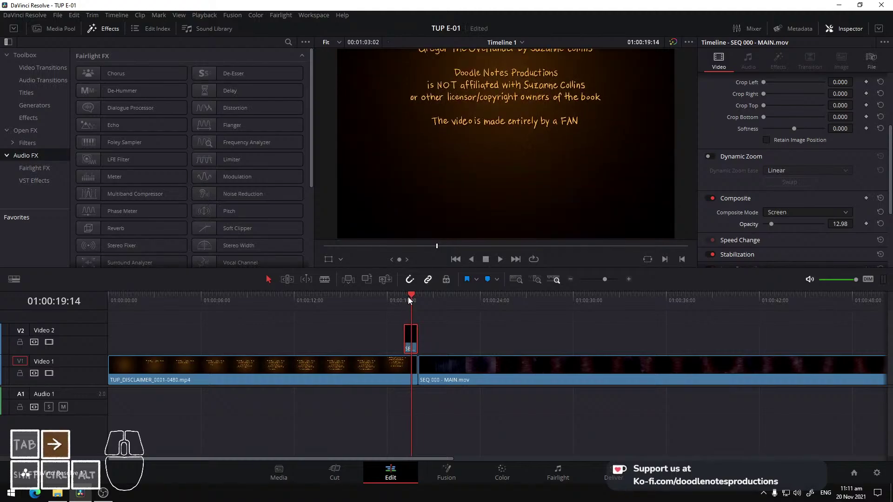
{"action": "key", "text": "Right"}
{"action": "key", "text": "Right"}
{"action": "key", "text": "Right"}
{"action": "key", "text": "Right"}
{"action": "key", "text": "Right"}
{"action": "key", "text": "Right"}
{"action": "key", "text": "Right"}
{"action": "key", "text": "Right"}
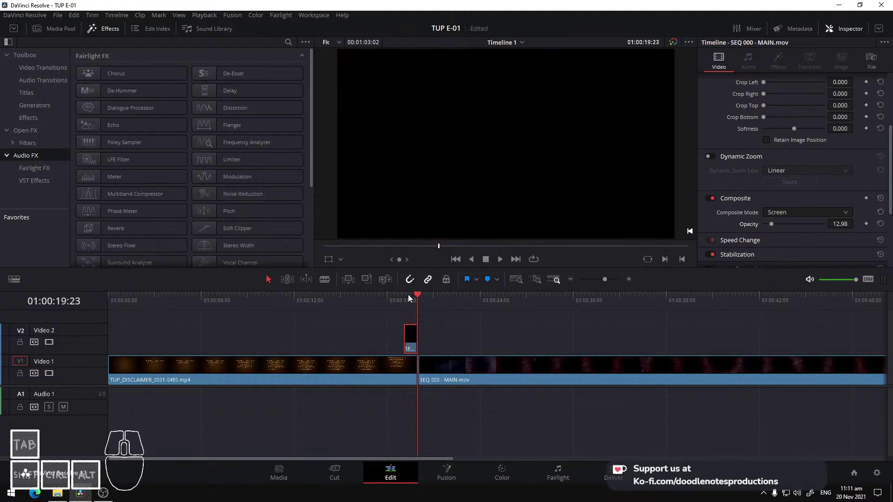
{"action": "key", "text": "Right"}
{"action": "key", "text": "Right"}
{"action": "key", "text": "Right"}
{"action": "key", "text": "Right"}
{"action": "key", "text": "Right"}
{"action": "key", "text": "Right"}
{"action": "key", "text": "Right"}
{"action": "key", "text": "Right"}
{"action": "key", "text": "Right"}
{"action": "key", "text": "Right"}
{"action": "key", "text": "Right"}
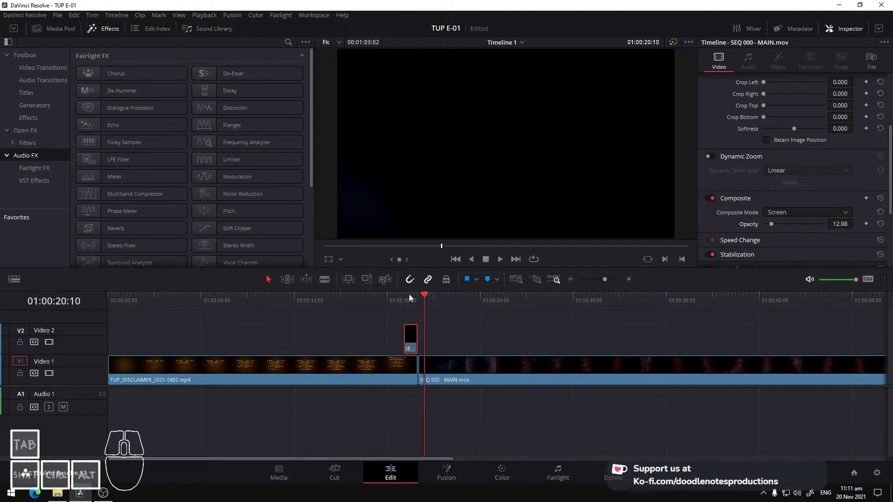
{"action": "key", "text": "Right"}
{"action": "key", "text": "Right"}
{"action": "key", "text": "Right"}
{"action": "key", "text": "Right"}
{"action": "key", "text": "Right"}
{"action": "key", "text": "Right"}
{"action": "key", "text": "Right"}
{"action": "key", "text": "Right"}
{"action": "key", "text": "Right"}
{"action": "key", "text": "Right"}
{"action": "key", "text": "Right"}
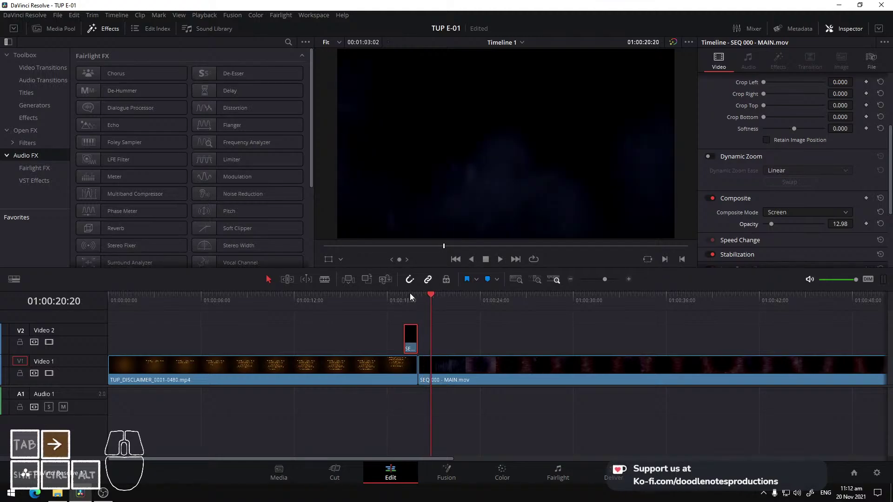
Review the opening of SEQ 000 - MAIN.mov frame by frame up to 01:00:21:12
{"action": "key", "text": "Right"}
{"action": "key", "text": "Right"}
{"action": "key", "text": "Right"}
{"action": "key", "text": "Right"}
{"action": "key", "text": "Right"}
{"action": "key", "text": "Right"}
{"action": "key", "text": "Right"}
{"action": "key", "text": "Right"}
{"action": "key", "text": "Right"}
{"action": "key", "text": "Right"}
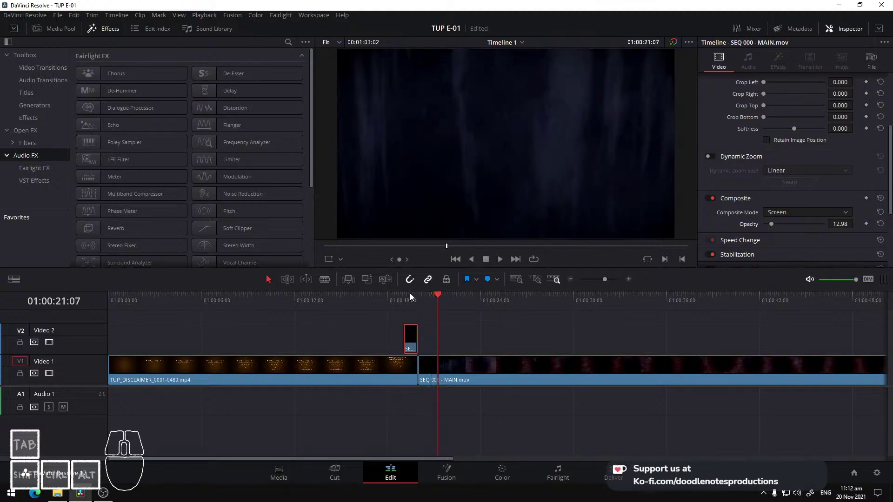
{"action": "key", "text": "Right"}
{"action": "key", "text": "Right"}
{"action": "key", "text": "Right"}
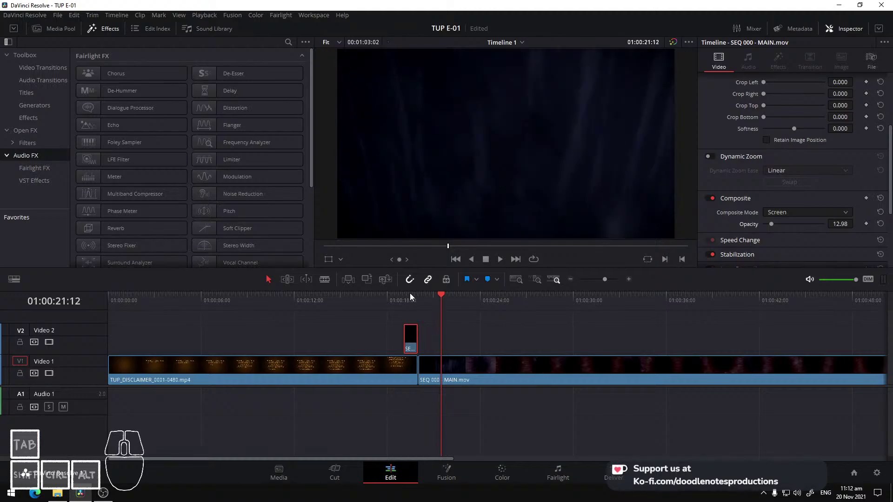
Delete the short Screen-mode clip from Video 2 above the end of the disclaimer
{"action": "left_click", "coordinate": [414, 339]}
{"action": "key", "text": "Delete"}
Try SEQ 000 - MAIN.mov on Video 2 overlapping the disclaimer's end, shifting it earlier to start at 01:00:18:11
{"action": "left_click_drag", "start_coordinate": [425, 366], "coordinate": [416, 350]}
{"action": "mouse_move", "coordinate": [391, 301]}
{"action": "left_mouse_down"}
{"action": "mouse_move", "coordinate": [406, 302]}
{"action": "mouse_move", "coordinate": [397, 304]}
{"action": "left_mouse_up"}
{"action": "key", "text": "Right"}
{"action": "key", "text": "Right"}
{"action": "key", "text": "Right"}
{"action": "key", "text": "Right"}
{"action": "key", "text": "Right"}
{"action": "key", "text": "Right"}
{"action": "key", "text": "Right"}
{"action": "key", "text": "Right"}
{"action": "key", "text": "Right"}
{"action": "key", "text": "Right"}
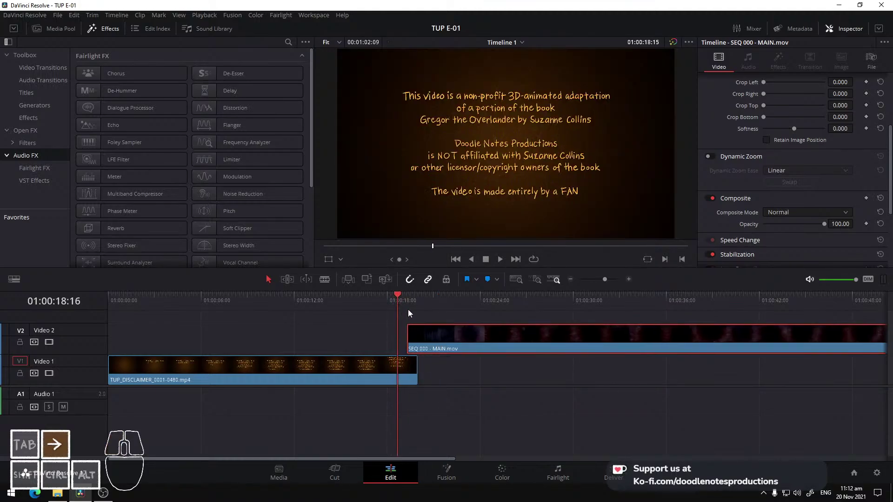
{"action": "key", "text": "Right"}
{"action": "key", "text": "Right"}
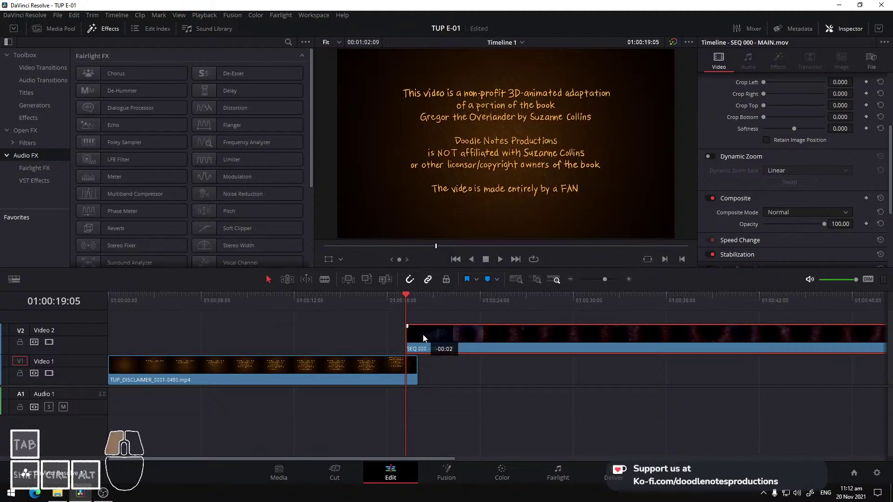
{"action": "left_click_drag", "start_coordinate": [424, 338], "coordinate": [411, 338]}
Review the overlap frame by frame from 01:00:18:11 to the end of the disclaimer at 01:00:20:00
{"action": "left_click", "coordinate": [391, 298]}
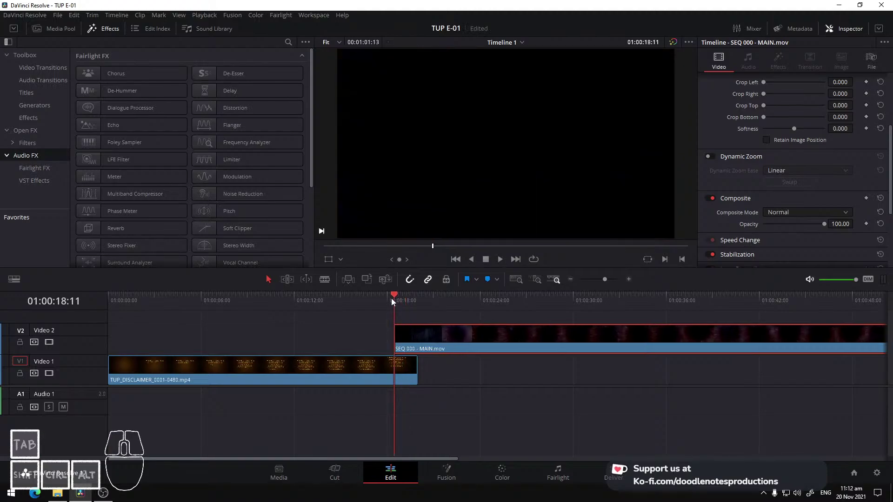
{"action": "key", "text": "Right"}
{"action": "key", "text": "Right"}
{"action": "key", "text": "Right"}
{"action": "key", "text": "Right"}
{"action": "key", "text": "Right"}
{"action": "key", "text": "Right"}
{"action": "key", "text": "Right"}
{"action": "key", "text": "Right"}
{"action": "key", "text": "Right"}
{"action": "key", "text": "Right"}
{"action": "key", "text": "Right"}
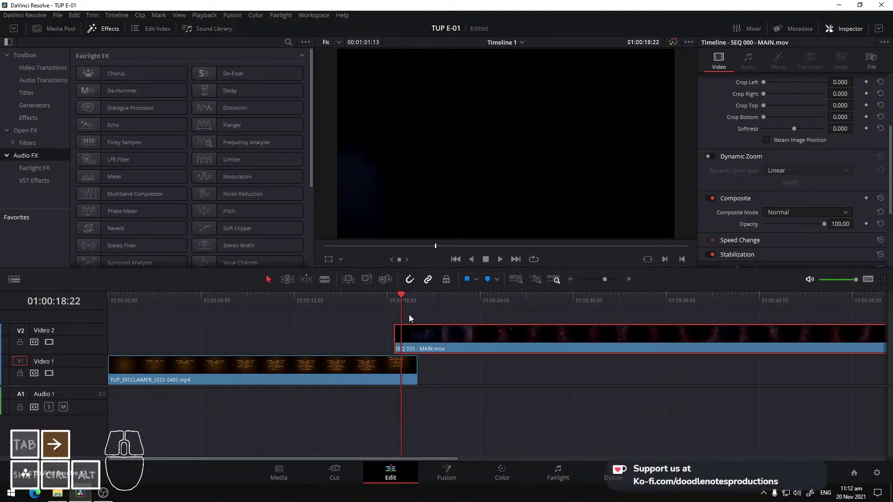
{"action": "key", "text": "Right"}
{"action": "key", "text": "Right"}
{"action": "key", "text": "Right"}
{"action": "key", "text": "Right"}
{"action": "key", "text": "Right"}
{"action": "key", "text": "Right"}
{"action": "key", "text": "Right"}
{"action": "key", "text": "Right"}
{"action": "key", "text": "Right"}
{"action": "key", "text": "Right"}
{"action": "key", "text": "Right"}
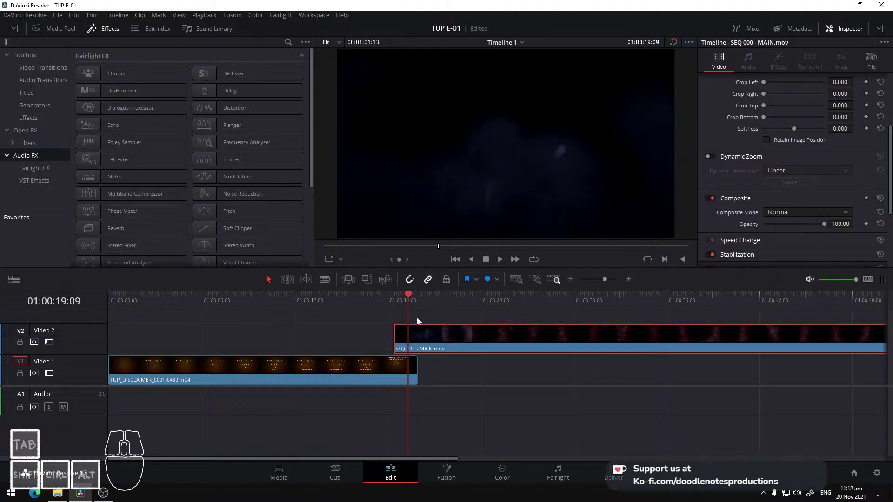
{"action": "key", "text": "Right"}
{"action": "key", "text": "Right"}
{"action": "key", "text": "Right"}
{"action": "key", "text": "Right"}
{"action": "key", "text": "Right"}
{"action": "key", "text": "Right"}
{"action": "key", "text": "Right"}
{"action": "key", "text": "Right"}
{"action": "key", "text": "Right"}
{"action": "key", "text": "Right"}
{"action": "key", "text": "Right"}
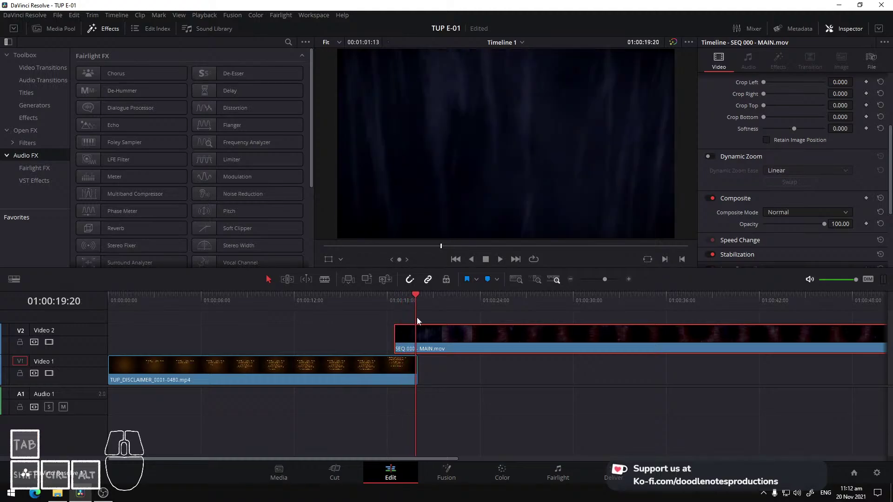
{"action": "key", "text": "Right"}
{"action": "key", "text": "Right"}
{"action": "key", "text": "Right"}
{"action": "key", "text": "Right"}
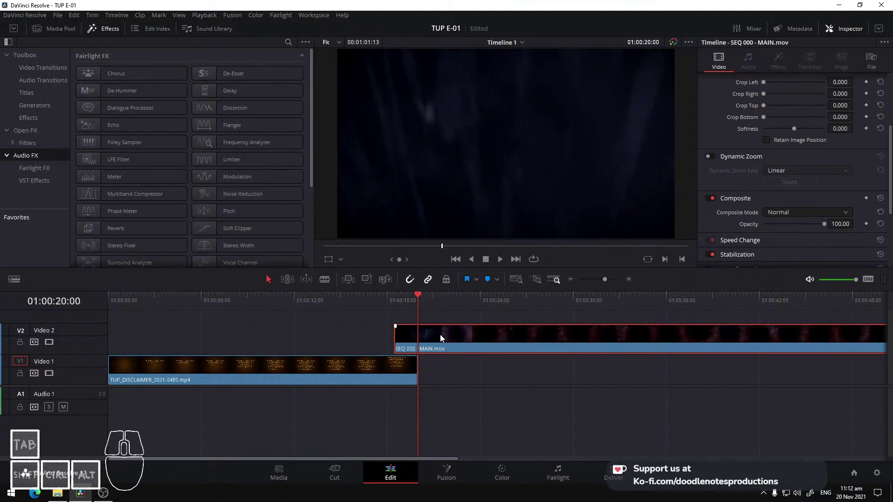
Try splitting SEQ 000 - MAIN.mov at 01:00:20:00 and moving its longer part down to Video 1 after the disclaimer
{"action": "key", "text": "shift+r"}
{"action": "key", "text": "ctrl+z"}
{"action": "key", "text": "b"}
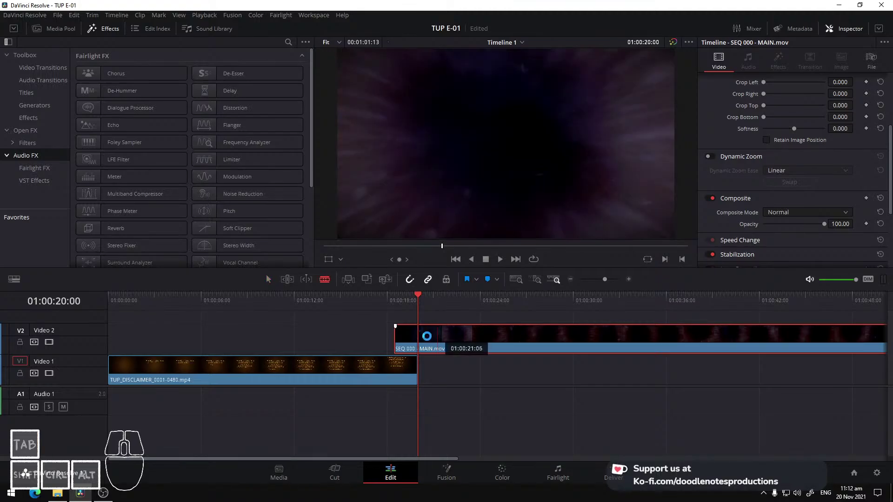
{"action": "left_click", "coordinate": [424, 338]}
{"action": "key", "text": "a"}
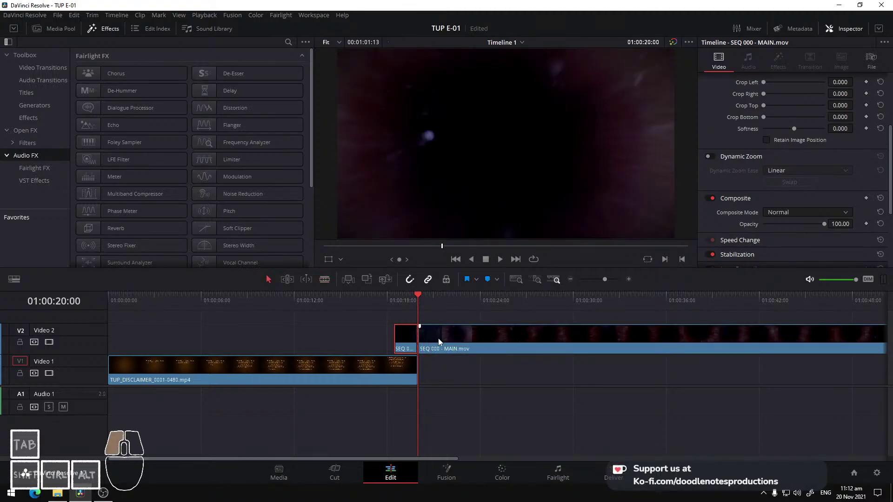
{"action": "left_click_drag", "start_coordinate": [439, 338], "coordinate": [445, 357]}
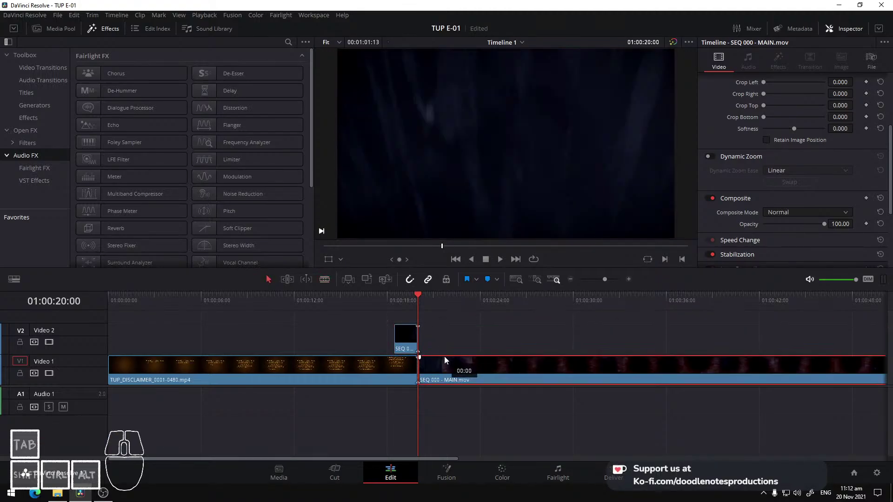
Compare composite modes for the short Video 2 clip at 01:00:19:01, try Add, and scrub through the overlap
{"action": "left_click", "coordinate": [394, 302]}
{"action": "left_click", "coordinate": [402, 300]}
{"action": "left_click", "coordinate": [411, 332]}
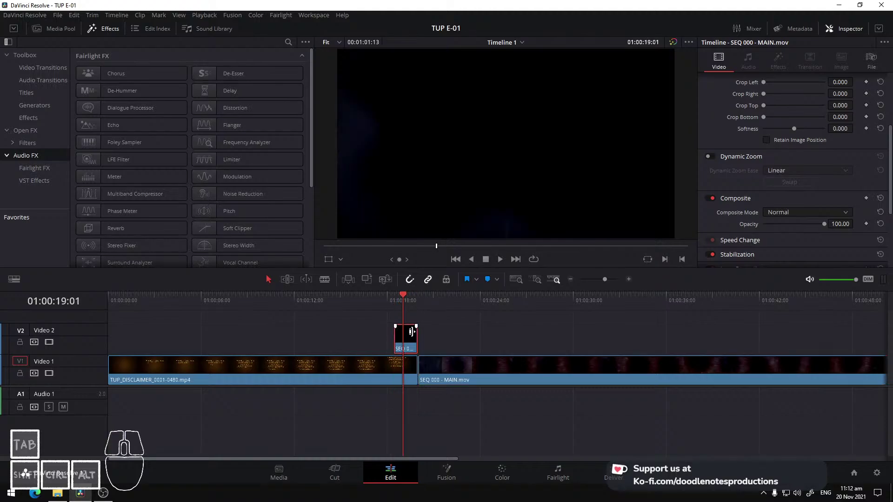
{"action": "left_click", "coordinate": [775, 213]}
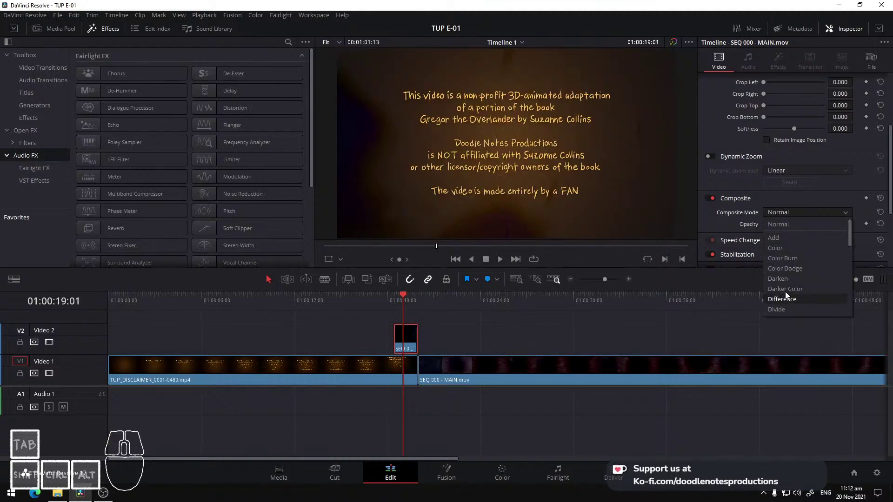
{"action": "scroll", "coordinate": [790, 307], "scroll_direction": "down", "scroll_amount": 5}
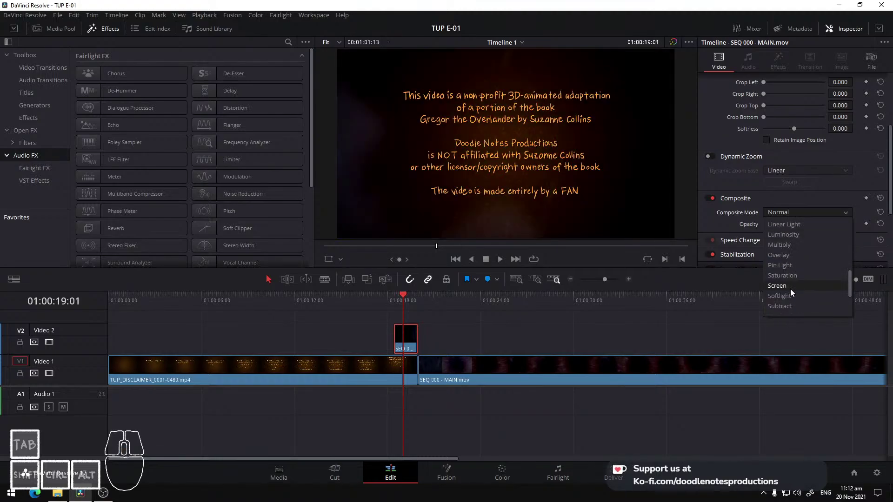
{"action": "scroll", "coordinate": [791, 291], "scroll_direction": "down", "scroll_amount": 3}
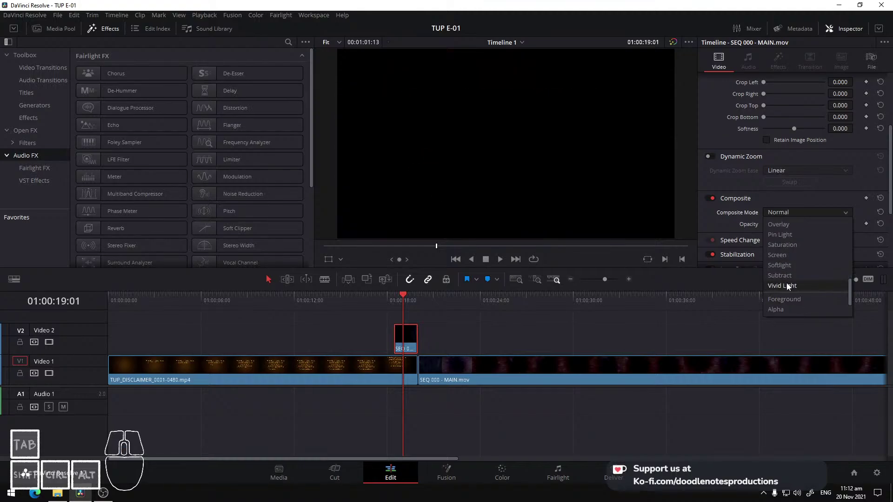
{"action": "scroll", "coordinate": [789, 299], "scroll_direction": "down", "scroll_amount": 3}
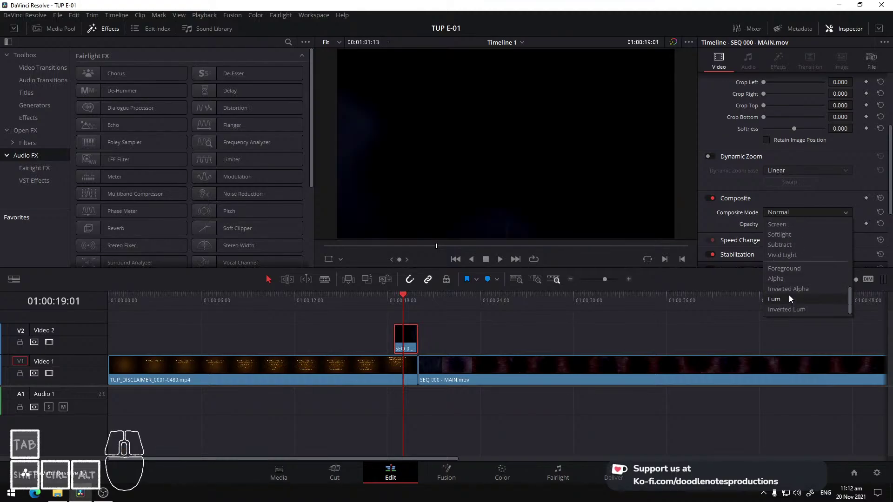
{"action": "scroll", "coordinate": [786, 279], "scroll_direction": "up", "scroll_amount": 3}
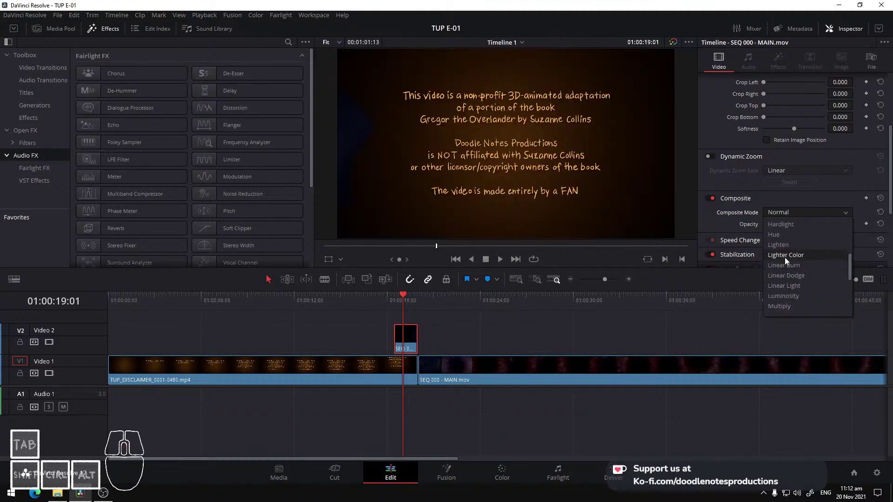
{"action": "scroll", "coordinate": [783, 231], "scroll_direction": "up", "scroll_amount": 4}
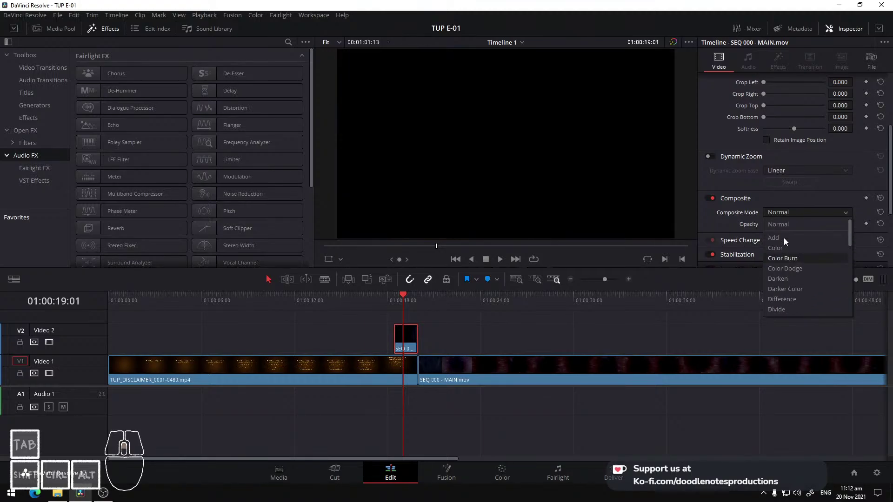
{"action": "left_click", "coordinate": [783, 238]}
{"action": "left_click_drag", "start_coordinate": [396, 300], "coordinate": [414, 297]}
Undo the composite and split edits so SEQ 000 - MAIN.mov sits whole on Video 1 directly after the disclaimer
{"action": "key", "text": "ctrl+z"}
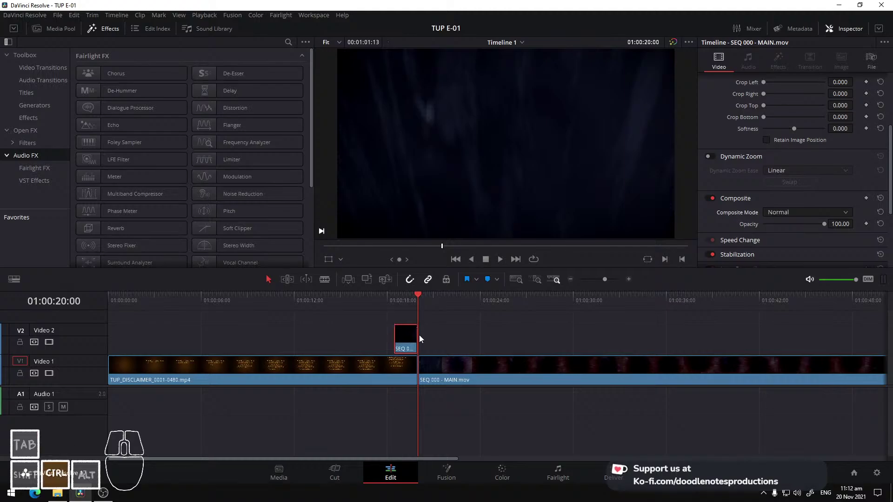
{"action": "key", "text": "ctrl+z"}
{"action": "left_click_drag", "start_coordinate": [419, 368], "coordinate": [439, 369]}
Play the direct cut from the disclaimer into SEQ 000 - MAIN.mov several times to judge the transition
{"action": "left_click", "coordinate": [392, 303]}
{"action": "key", "text": "space"}
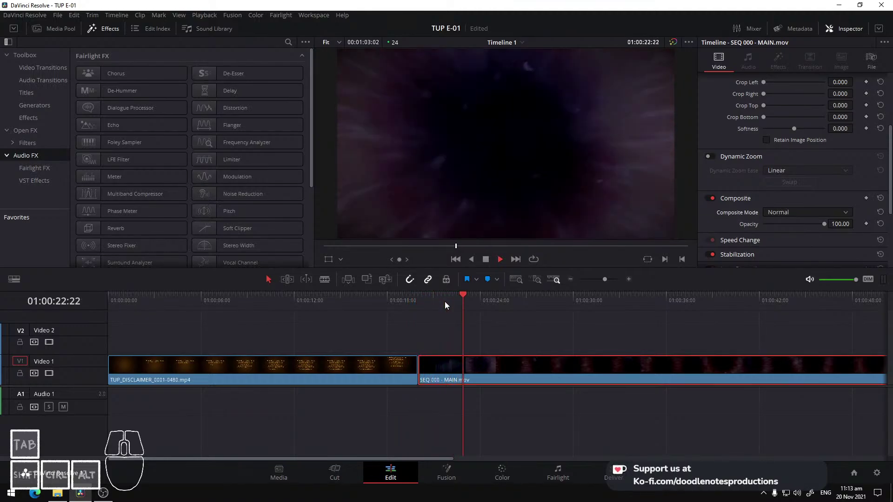
{"action": "key", "text": "space"}
{"action": "scroll", "coordinate": [445, 322], "scroll_direction": "right", "scroll_amount": 4}
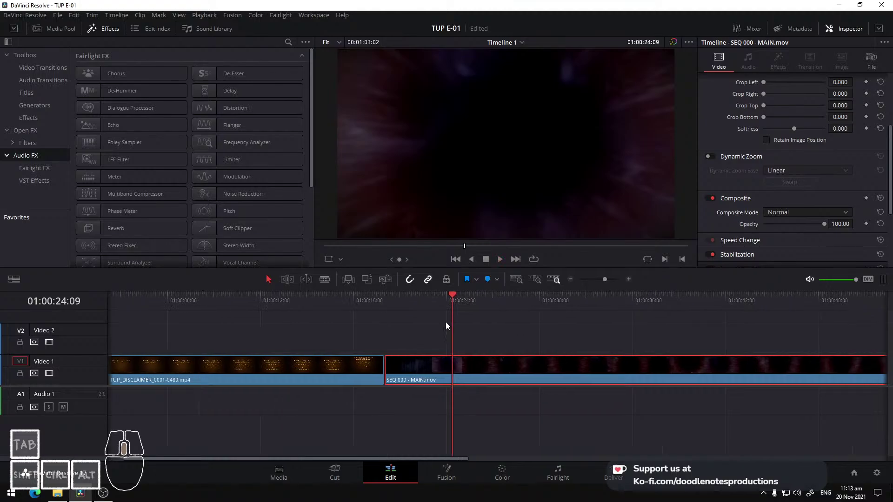
{"action": "left_click", "coordinate": [302, 301]}
{"action": "key", "text": "space"}
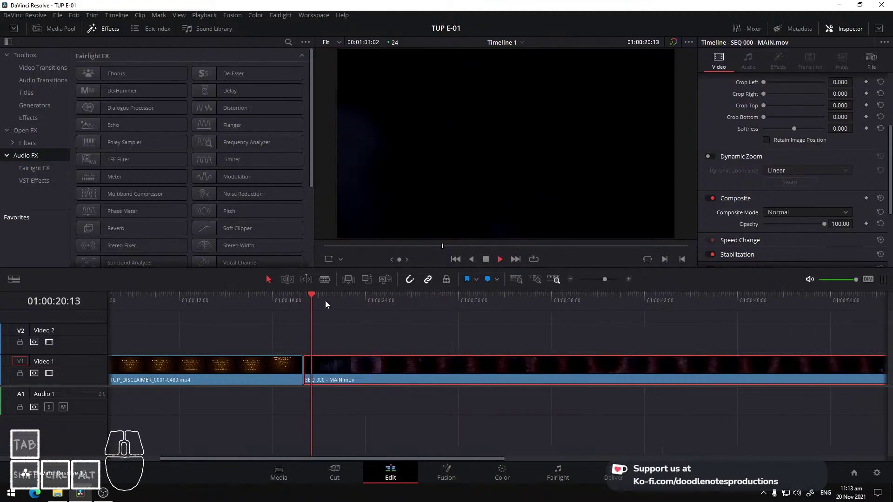
{"action": "key", "text": "space"}
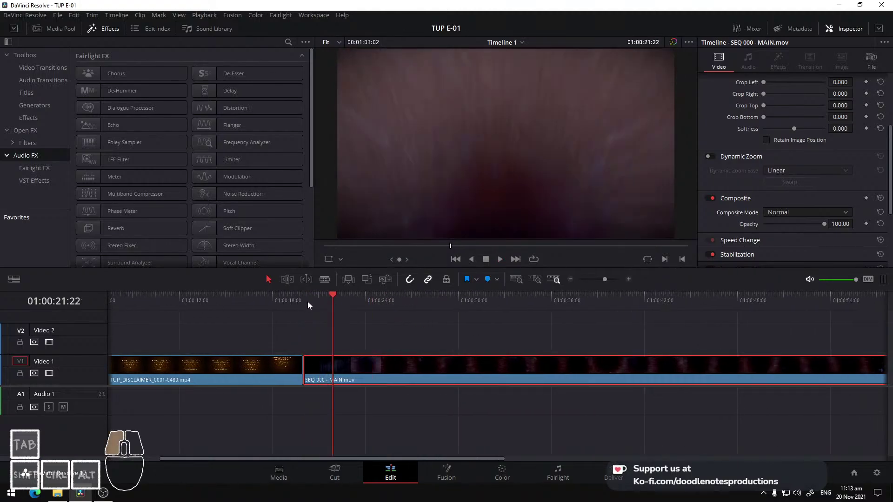
{"action": "mouse_move", "coordinate": [308, 301]}
{"action": "left_mouse_down"}
{"action": "mouse_move", "coordinate": [325, 304]}
{"action": "mouse_move", "coordinate": [292, 306]}
{"action": "left_mouse_up"}
{"action": "key", "text": "space"}
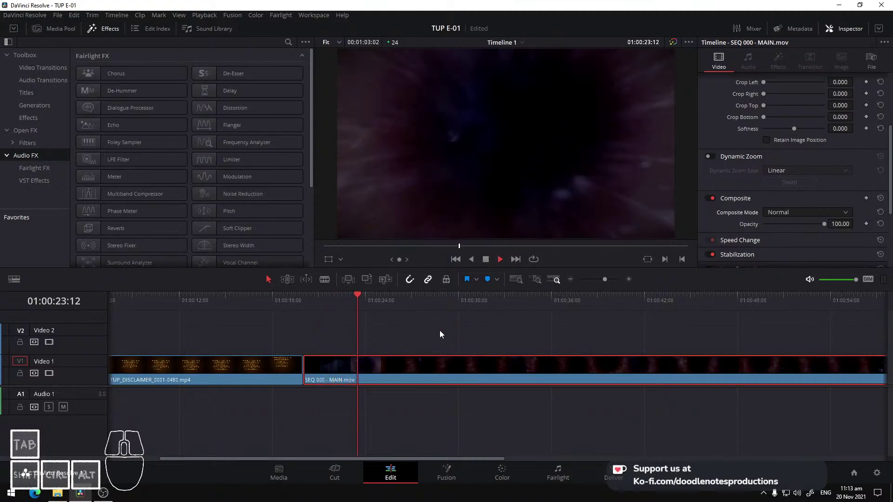
{"action": "key", "text": "space"}
{"action": "left_click", "coordinate": [339, 304]}
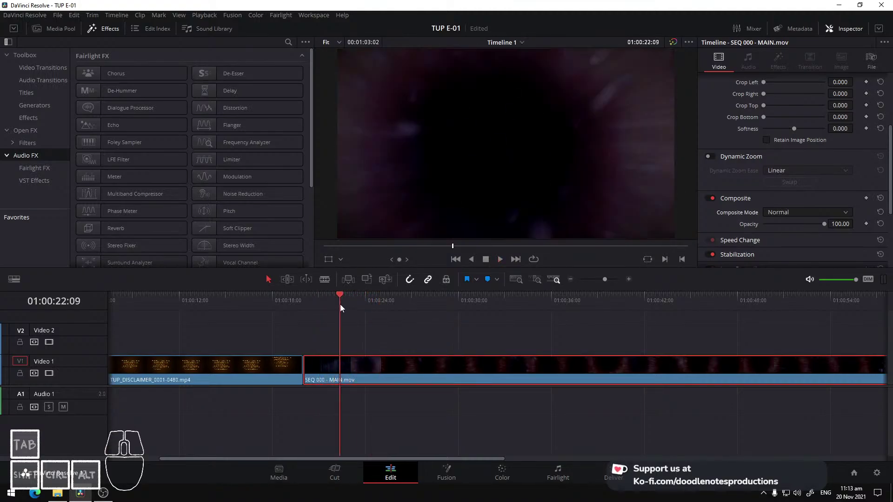
{"action": "key", "text": "space"}
{"action": "left_click", "coordinate": [288, 301]}
{"action": "key", "text": "space"}
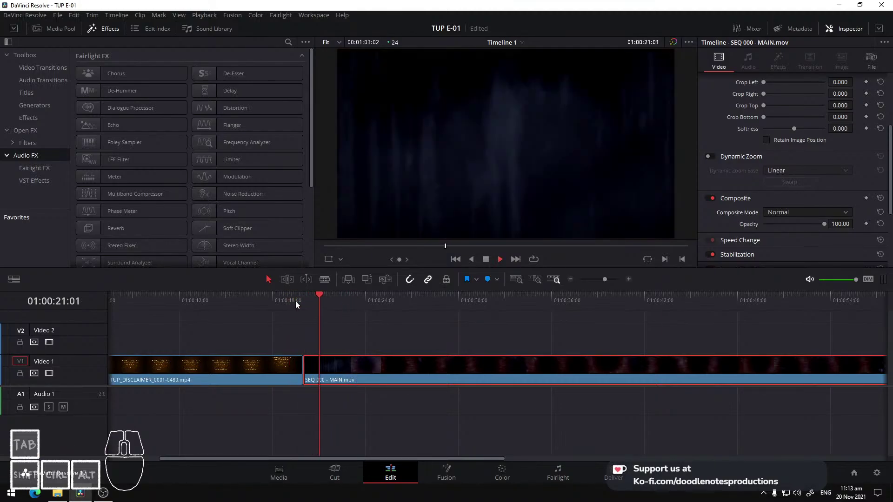
{"action": "key", "text": "space"}
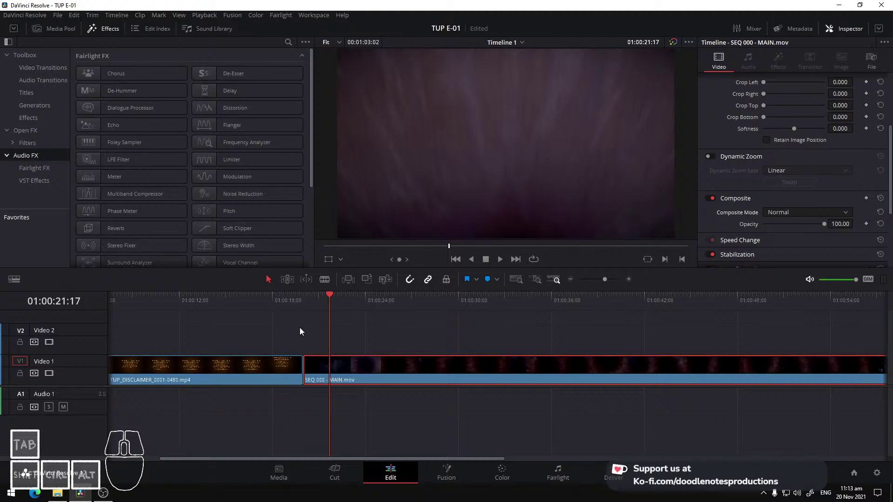
Select both clips on Video 1 and show the Master bin of the media pool
{"action": "left_click", "coordinate": [314, 373], "text": "shift"}
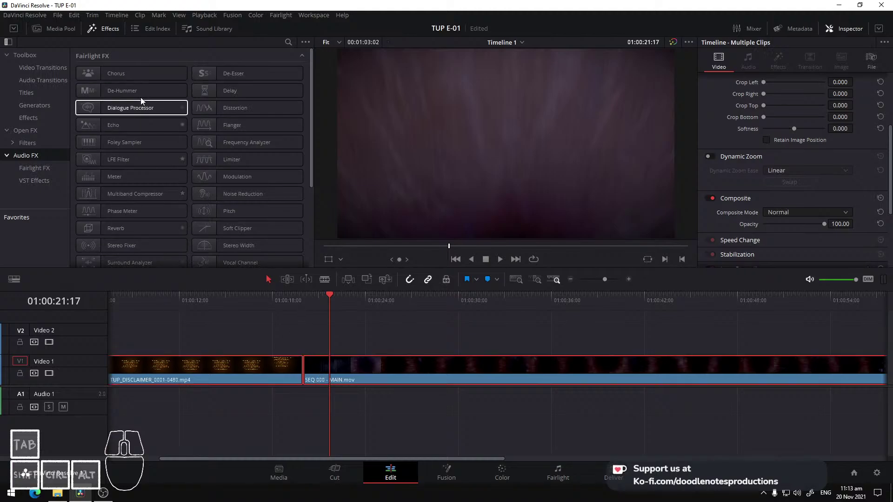
{"action": "left_click", "coordinate": [46, 29]}
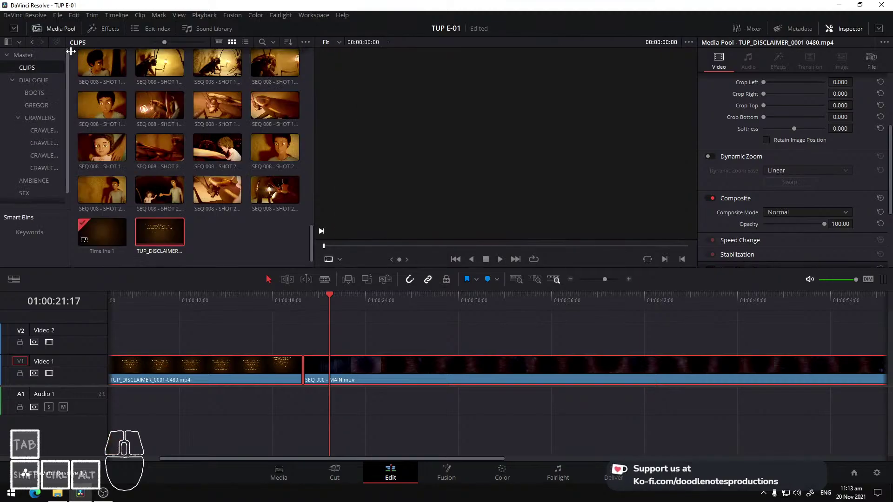
{"action": "left_click", "coordinate": [24, 56]}
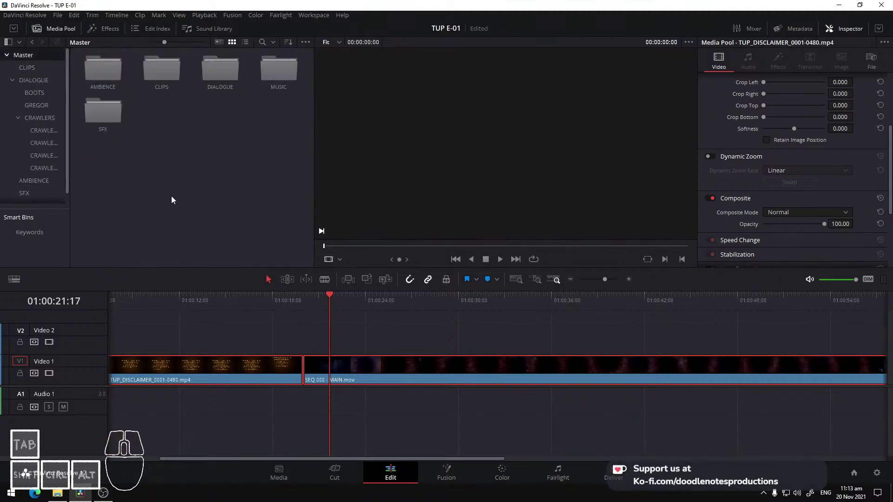
Find TUP E01 - PREVIEW 2021.mp4 in the BLENDER render folder's SOCIAL POSTS subfolder and import it into the Master bin
{"action": "left_click", "coordinate": [57, 495]}
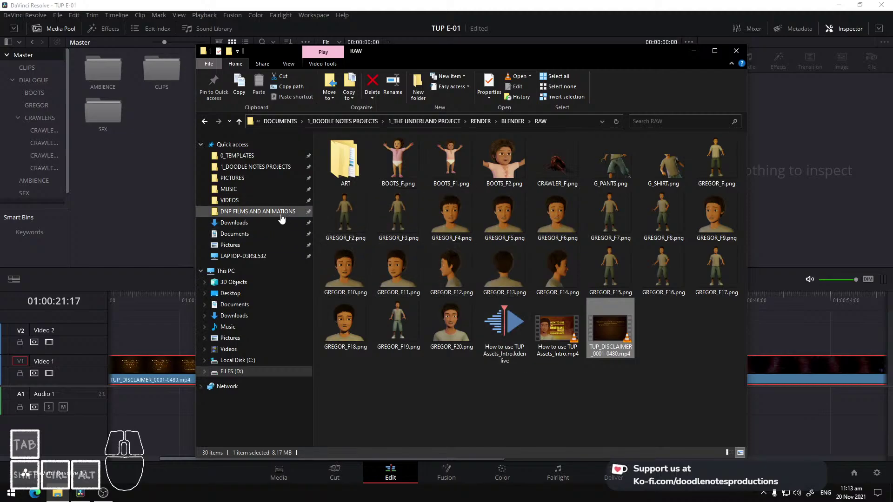
{"action": "left_click", "coordinate": [507, 121]}
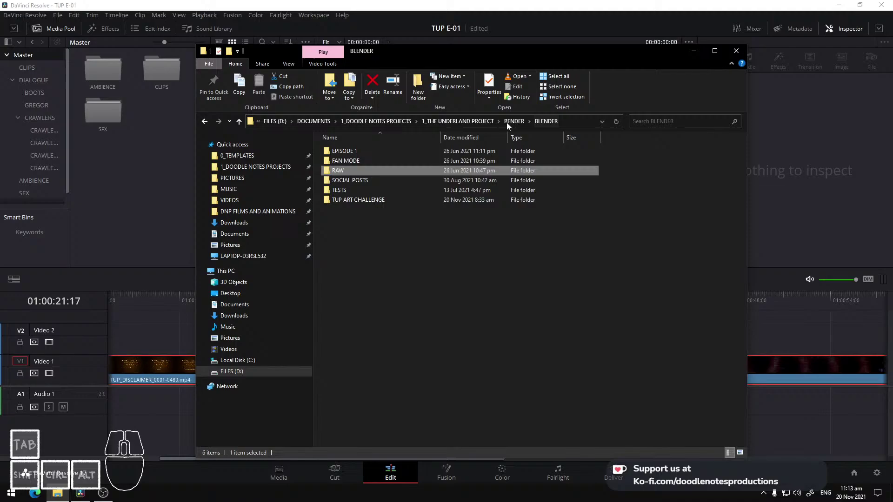
{"action": "double_click", "coordinate": [375, 150]}
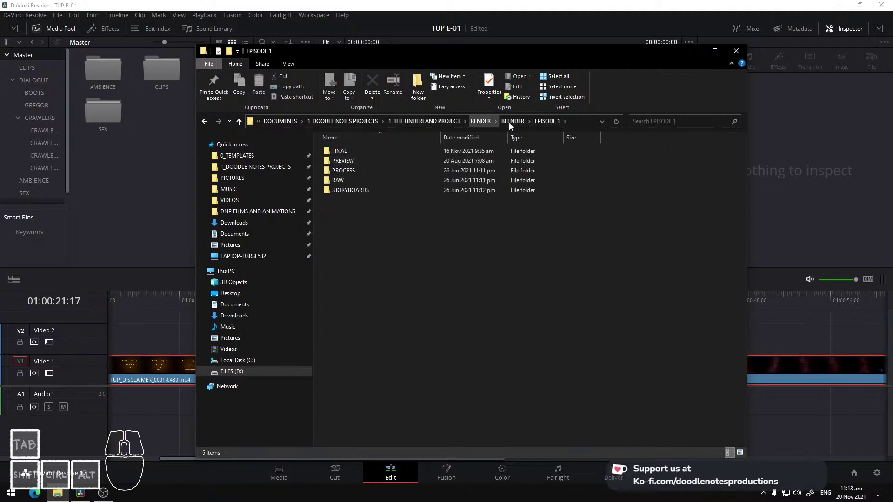
{"action": "left_click", "coordinate": [481, 121]}
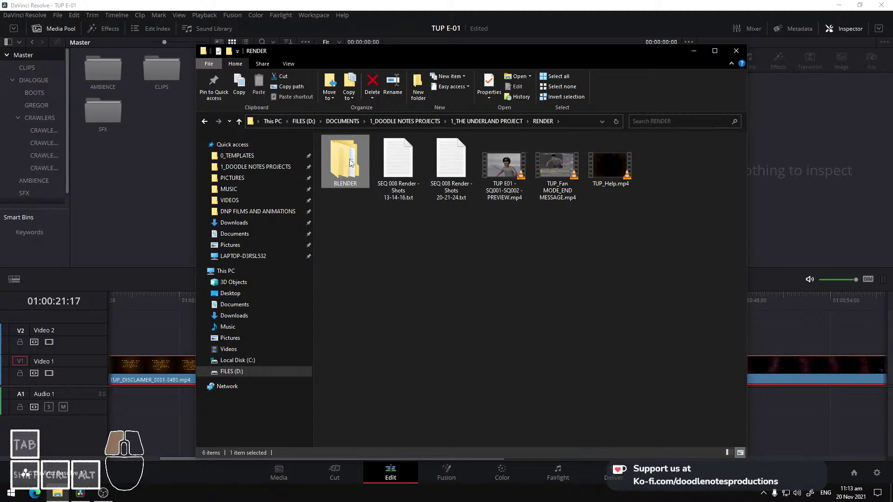
{"action": "double_click", "coordinate": [349, 159]}
{"action": "double_click", "coordinate": [356, 185]}
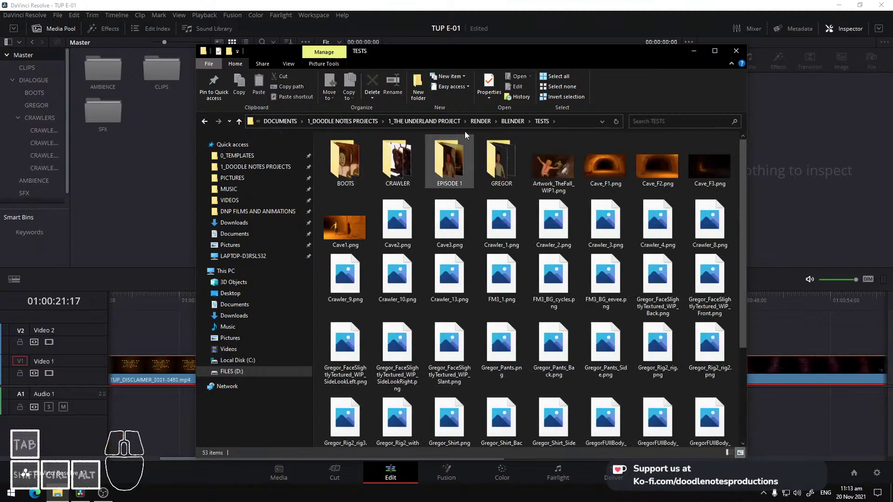
{"action": "left_click", "coordinate": [513, 121]}
{"action": "double_click", "coordinate": [358, 185]}
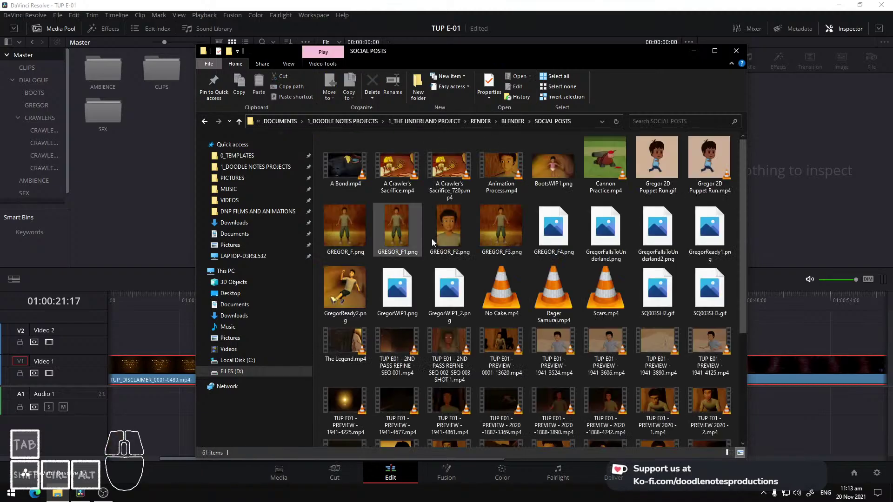
{"action": "scroll", "coordinate": [615, 334], "scroll_direction": "down", "scroll_amount": 5}
{"action": "left_click_drag", "start_coordinate": [518, 359], "coordinate": [155, 164]}
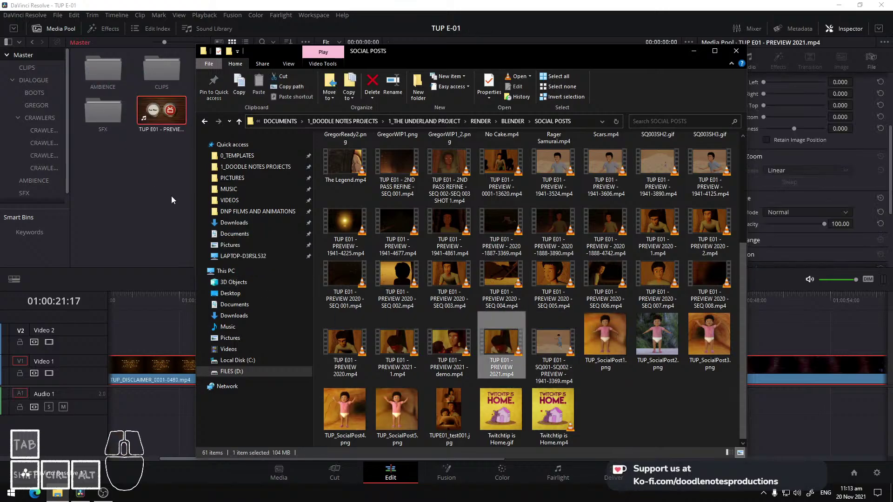
Replace both clips on Video 1 with TUP E01 - PREVIEW 2021.mp4, placed at the start of the timeline
{"action": "left_click_drag", "start_coordinate": [195, 330], "coordinate": [371, 393]}
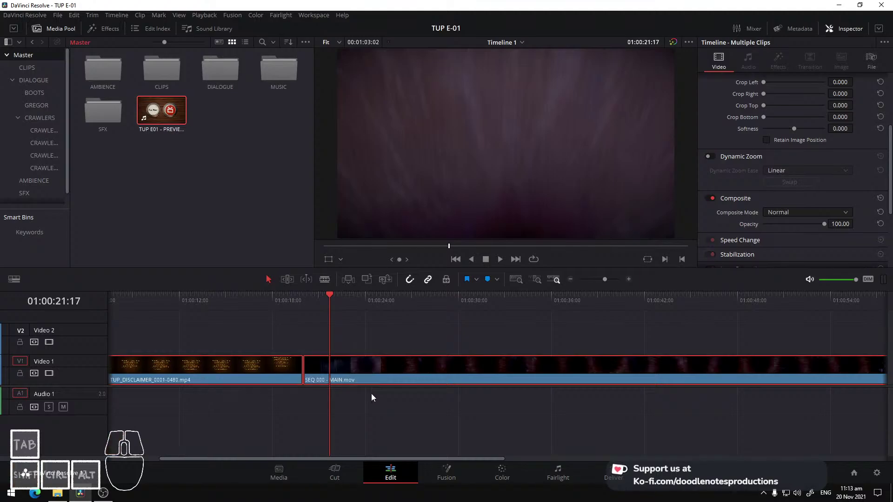
{"action": "key", "text": "Delete"}
{"action": "left_click_drag", "start_coordinate": [166, 127], "coordinate": [202, 369]}
Play the preview video from its beginning through the disclaimer and opening titles to use it as an editing reference
{"action": "key", "text": "Home"}
{"action": "key", "text": "space"}
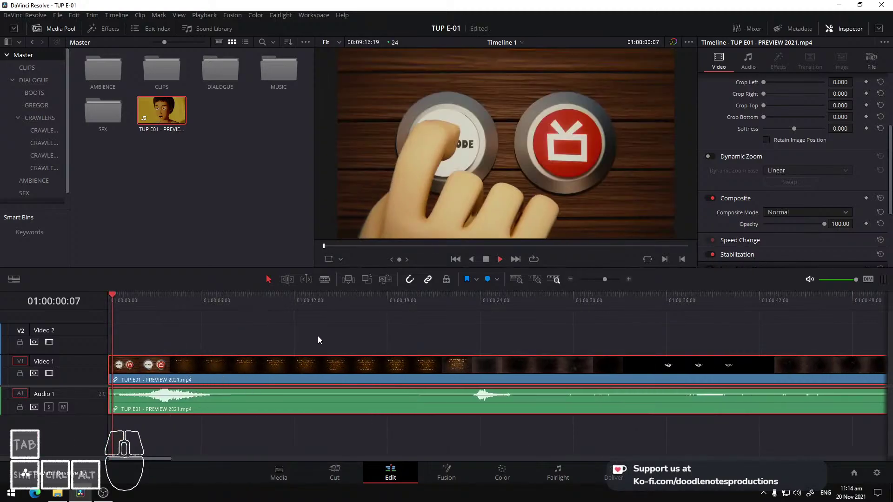
{"action": "scroll", "coordinate": [331, 336], "scroll_direction": "down", "scroll_amount": 4}
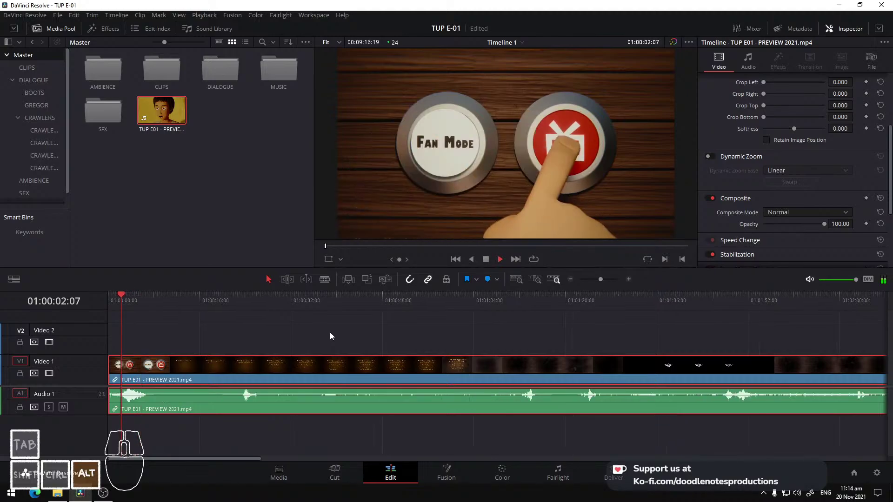
{"action": "scroll", "coordinate": [331, 336], "scroll_direction": "down", "scroll_amount": 2}
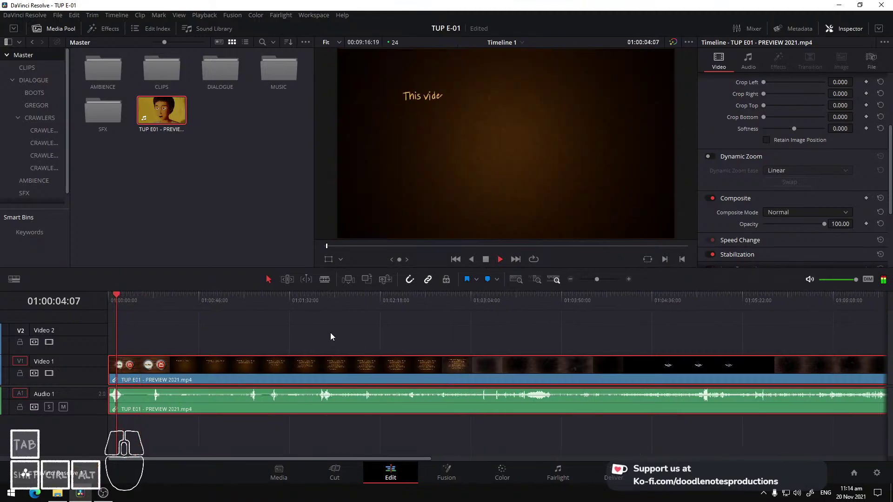
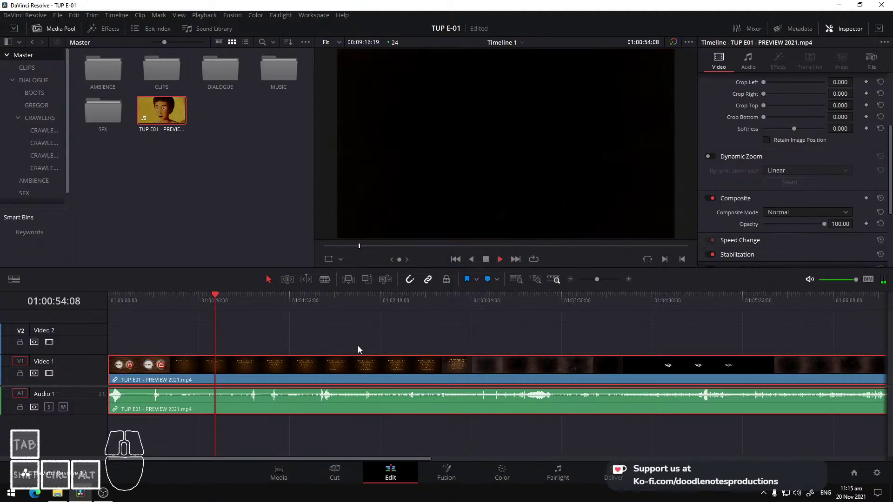
{"action": "left_click", "coordinate": [344, 339]}
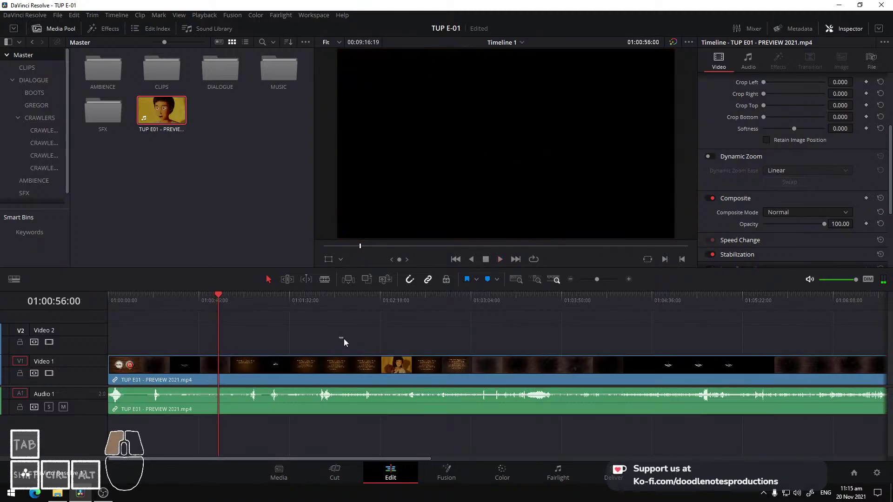
Place SEQ 001 - SHOT 1.mov from the CLIPS bin on Video 2 at 01:01:23:23, where the preview's falling shot begins
{"action": "mouse_move", "coordinate": [274, 308]}
{"action": "left_mouse_down"}
{"action": "mouse_move", "coordinate": [260, 305]}
{"action": "mouse_move", "coordinate": [286, 303]}
{"action": "mouse_move", "coordinate": [273, 300]}
{"action": "left_mouse_up"}
{"action": "key", "text": "space"}
{"action": "key", "text": "space"}
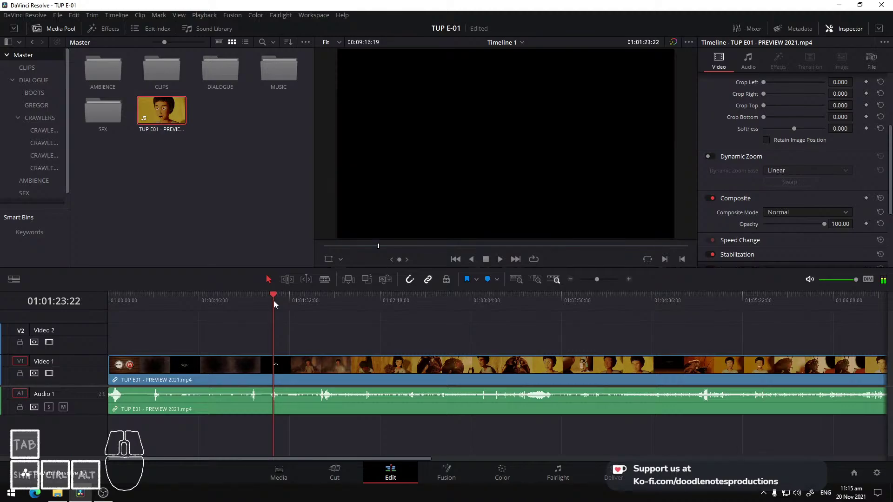
{"action": "key", "text": "Right"}
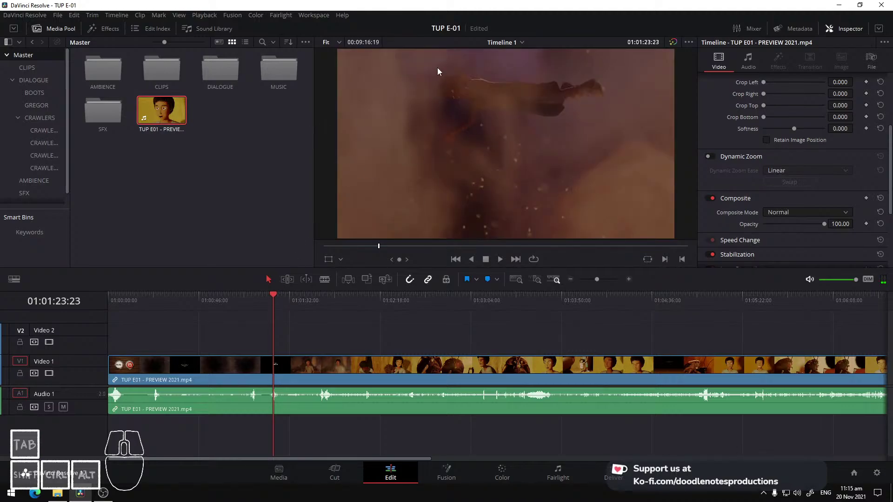
{"action": "double_click", "coordinate": [162, 63]}
{"action": "left_click", "coordinate": [160, 70]}
{"action": "left_click_drag", "start_coordinate": [160, 71], "coordinate": [276, 344]}
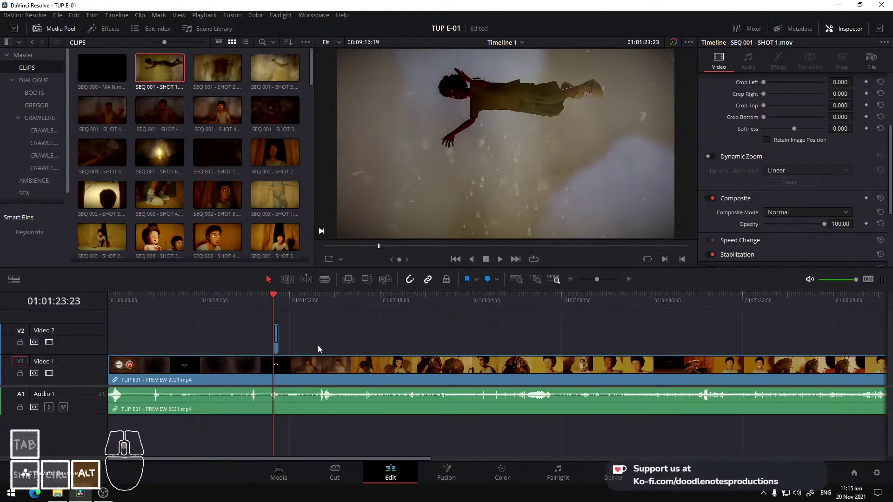
Play SHOT 1 against the preview and add SEQ 001 - SHOT 2.mov directly after it on Video 2
{"action": "scroll", "coordinate": [316, 344], "scroll_direction": "up", "scroll_amount": 5}
{"action": "scroll", "coordinate": [543, 358], "scroll_direction": "up", "scroll_amount": 2}
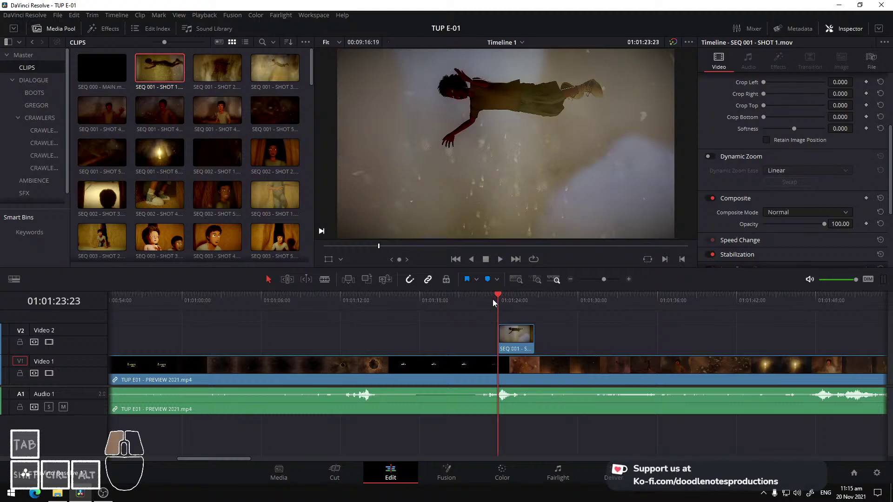
{"action": "left_click_drag", "start_coordinate": [490, 300], "coordinate": [486, 299]}
{"action": "key", "text": "space"}
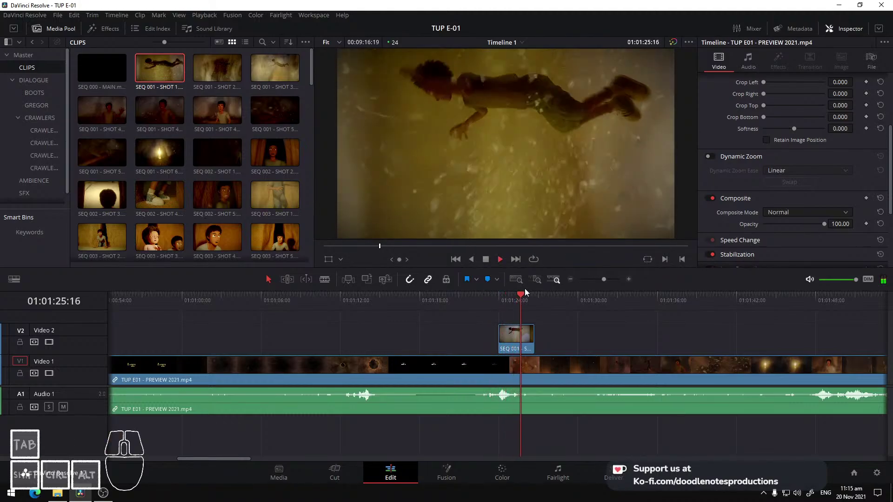
{"action": "key", "text": "space"}
{"action": "left_click_drag", "start_coordinate": [224, 76], "coordinate": [522, 309]}
Append SEQ 001 - SHOT 3.mov and SEQ 001 - SHOT 4_1.mov end to end after SHOT 2 on Video 2, playing through the cuts
{"action": "key", "text": "space"}
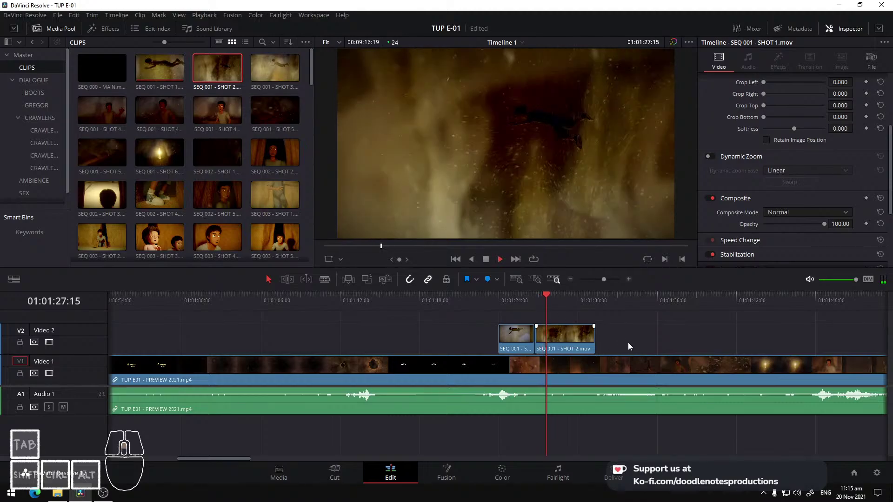
{"action": "scroll", "coordinate": [493, 337], "scroll_direction": "right", "scroll_amount": 5}
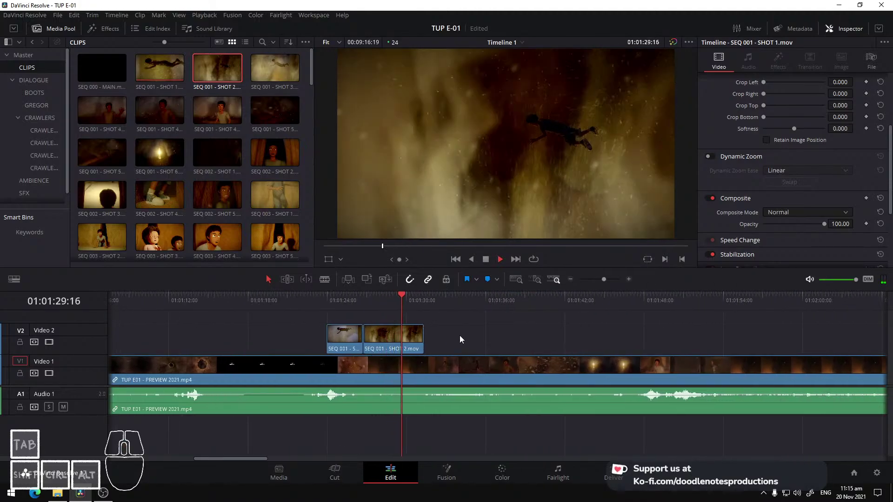
{"action": "key", "text": "space"}
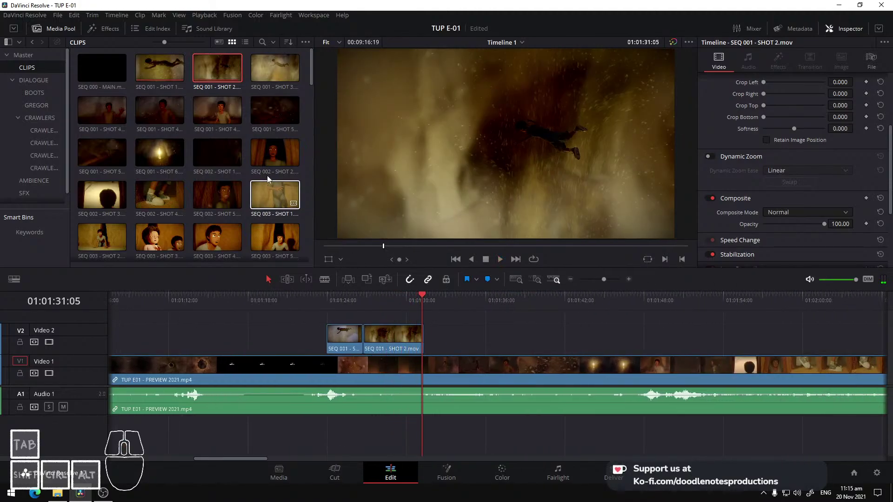
{"action": "left_click_drag", "start_coordinate": [274, 67], "coordinate": [442, 339]}
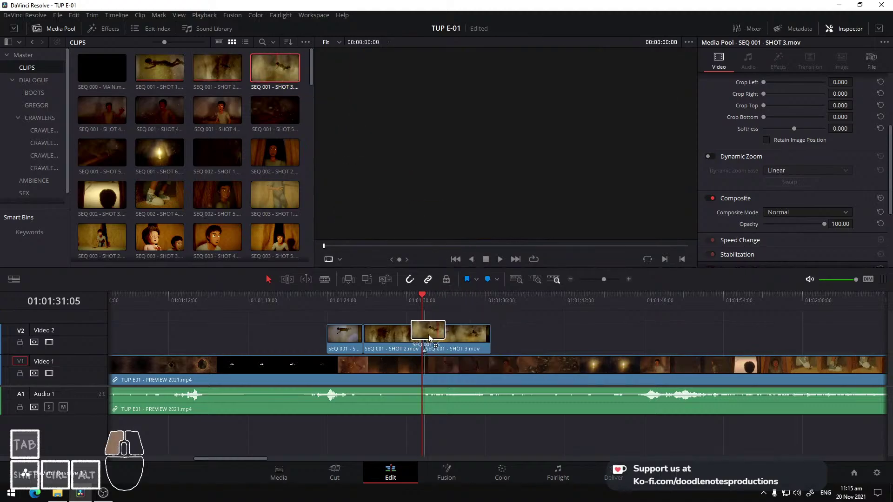
{"action": "key", "text": "space"}
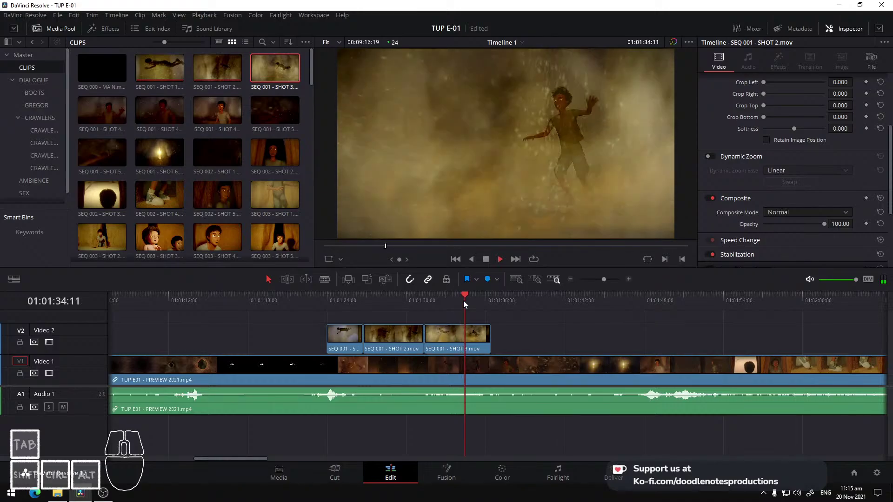
{"action": "left_click_drag", "start_coordinate": [120, 111], "coordinate": [505, 339]}
Add SEQ 001 - SHOT 4_2.mov directly after SHOT 4_1 on Video 2 and play across the cut
{"action": "key", "text": "space"}
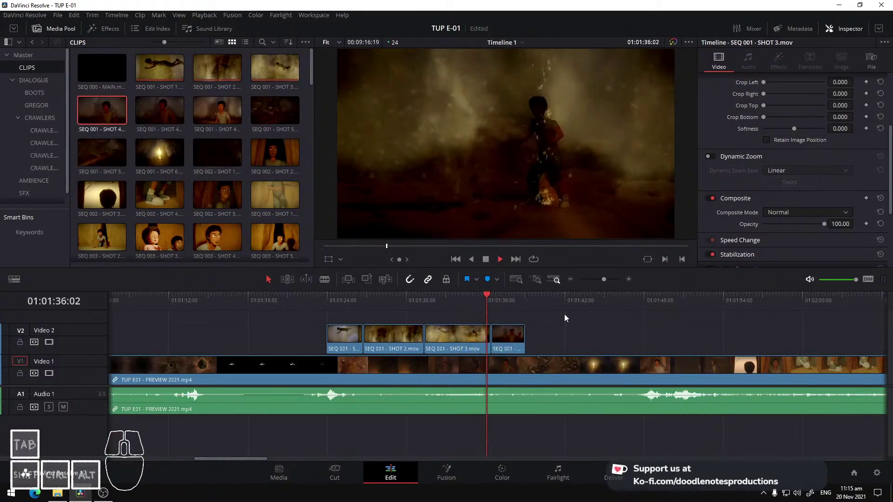
{"action": "key", "text": "space"}
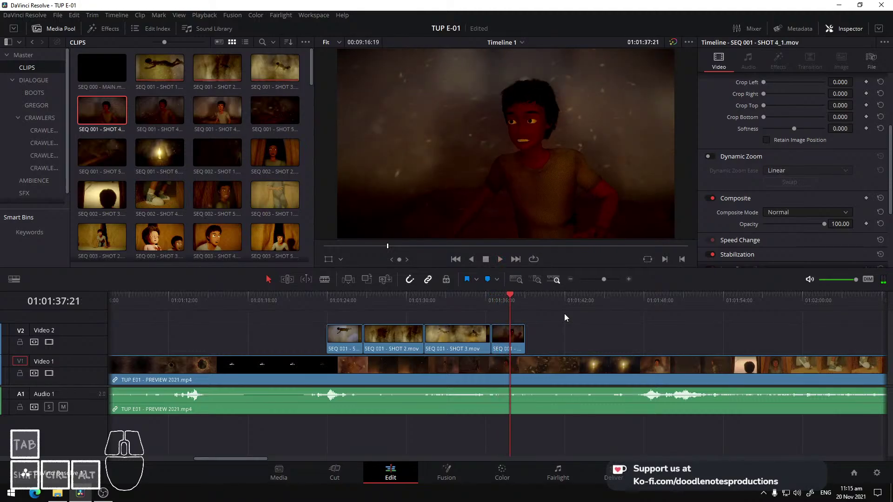
{"action": "scroll", "coordinate": [489, 327], "scroll_direction": "right", "scroll_amount": 3}
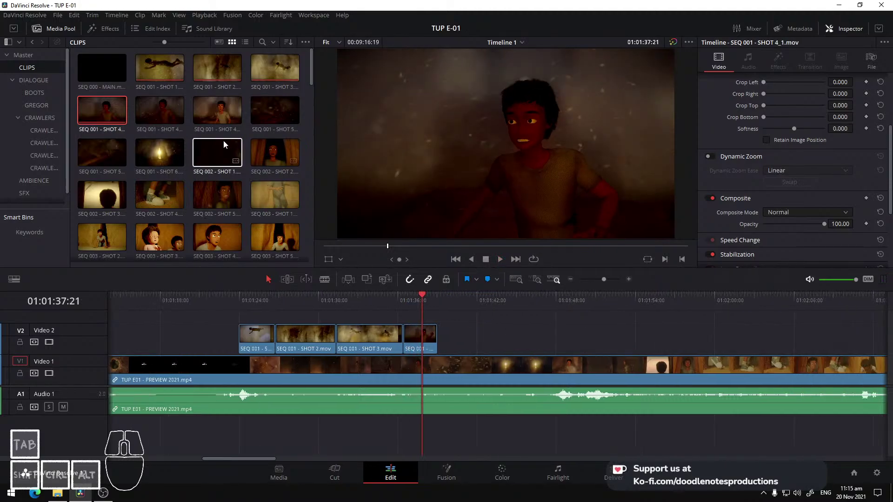
{"action": "left_click_drag", "start_coordinate": [172, 114], "coordinate": [437, 342]}
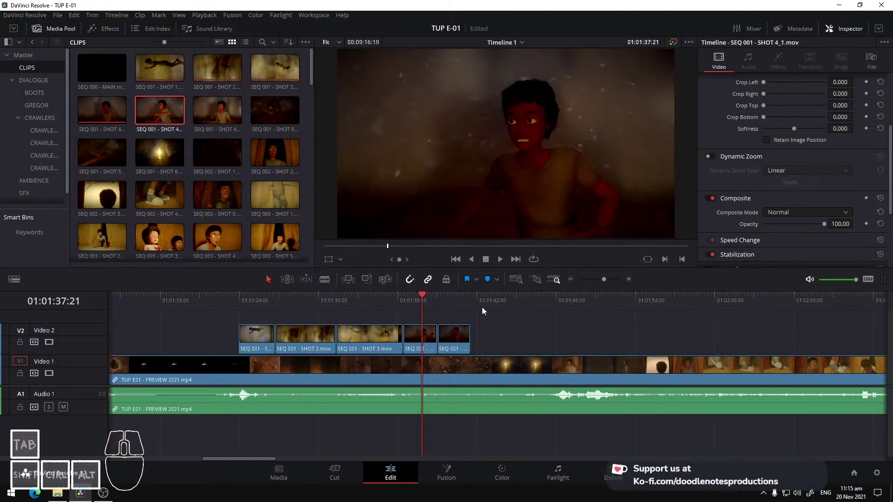
{"action": "key", "text": "space"}
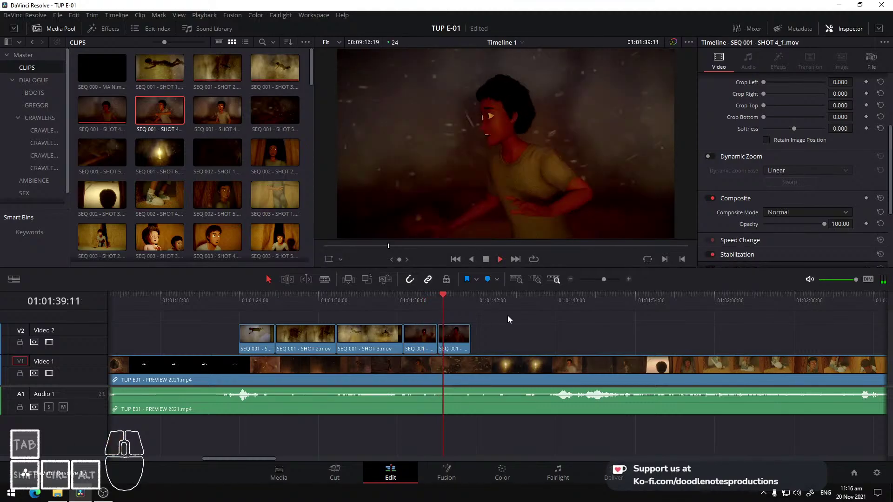
Move SHOT 4_2 further along Video 2 and insert SEQ 001 - SHOT 5_1.mov directly after SHOT 4_1
{"action": "left_click", "coordinate": [451, 340]}
{"action": "key", "text": "space"}
{"action": "left_click_drag", "start_coordinate": [568, 347], "coordinate": [596, 347]}
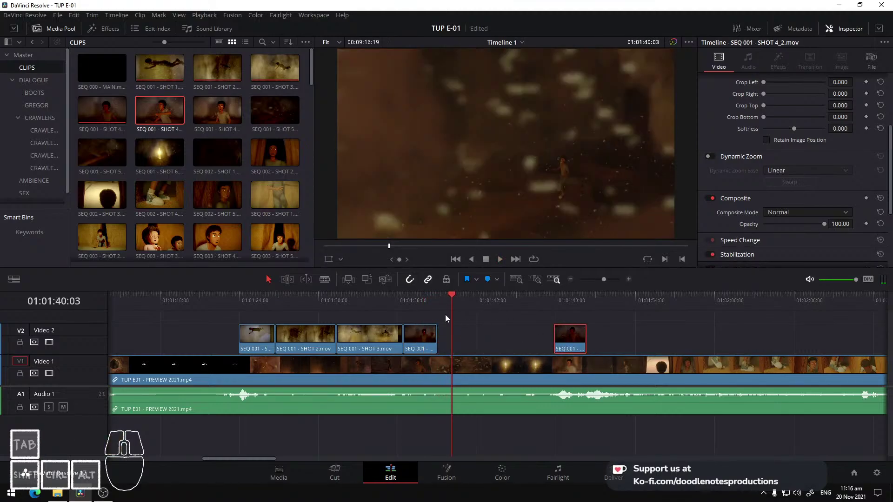
{"action": "left_click", "coordinate": [404, 297]}
{"action": "key", "text": "space"}
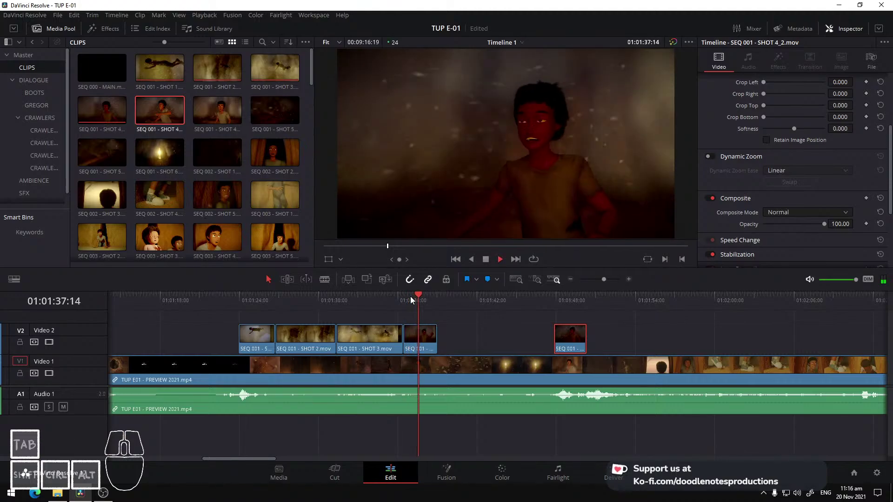
{"action": "key", "text": "space"}
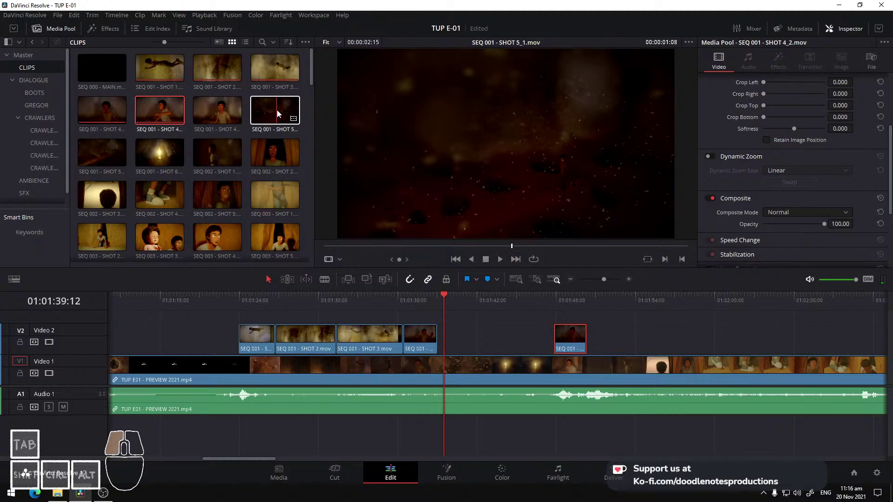
{"action": "left_click_drag", "start_coordinate": [278, 113], "coordinate": [433, 321]}
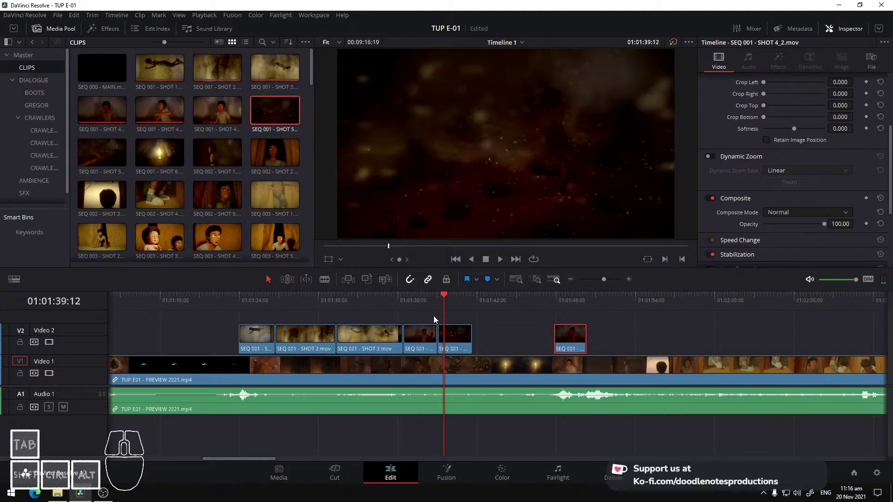
Play through SHOT 5_1, move SHOT 4_2 directly behind it on Video 2, and play the new cut
{"action": "left_click", "coordinate": [425, 301]}
{"action": "key", "text": "space"}
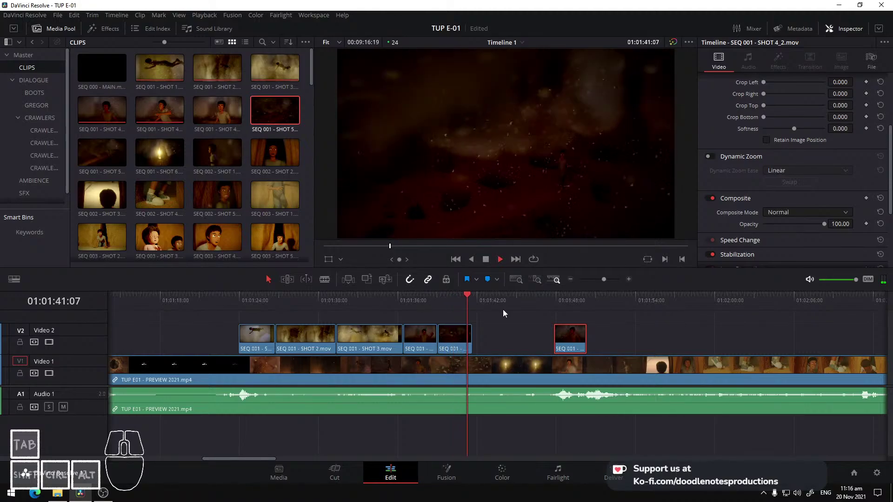
{"action": "key", "text": "space"}
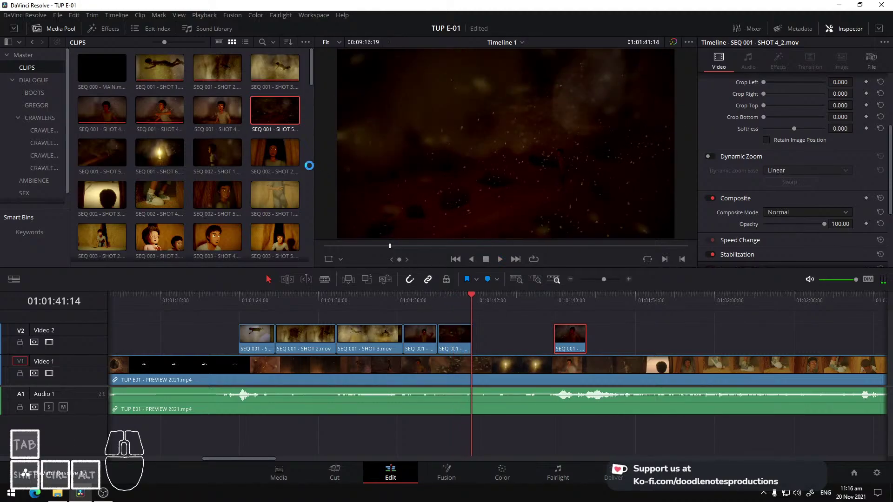
{"action": "key", "text": "q"}
{"action": "left_click_drag", "start_coordinate": [566, 336], "coordinate": [490, 343]}
{"action": "left_click", "coordinate": [461, 297]}
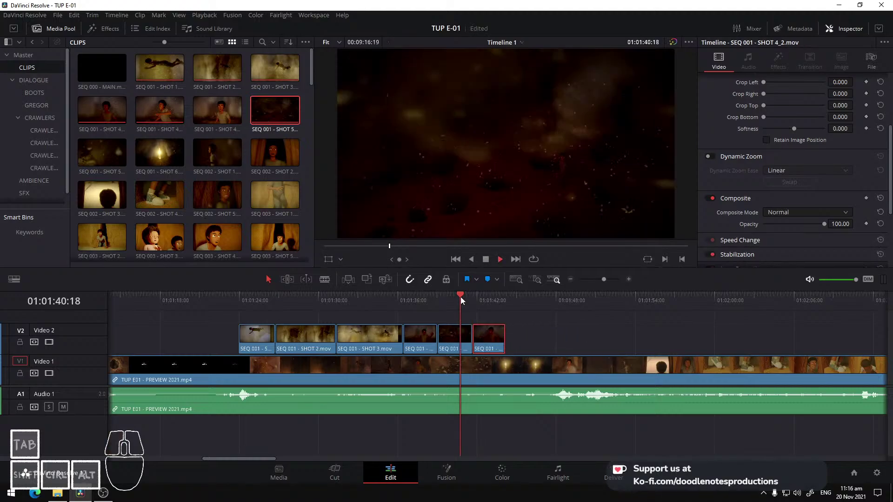
Play the cut into SHOT 4_2, append SEQ 001 - SHOT 5_2.mov directly behind it on Video 2, and play the new cut
{"action": "key", "text": "space"}
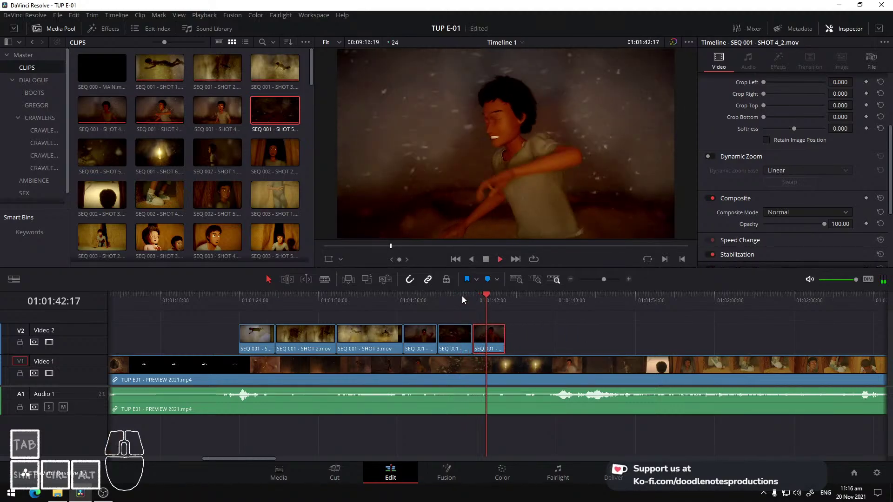
{"action": "key", "text": "space"}
{"action": "left_click_drag", "start_coordinate": [102, 152], "coordinate": [523, 343]}
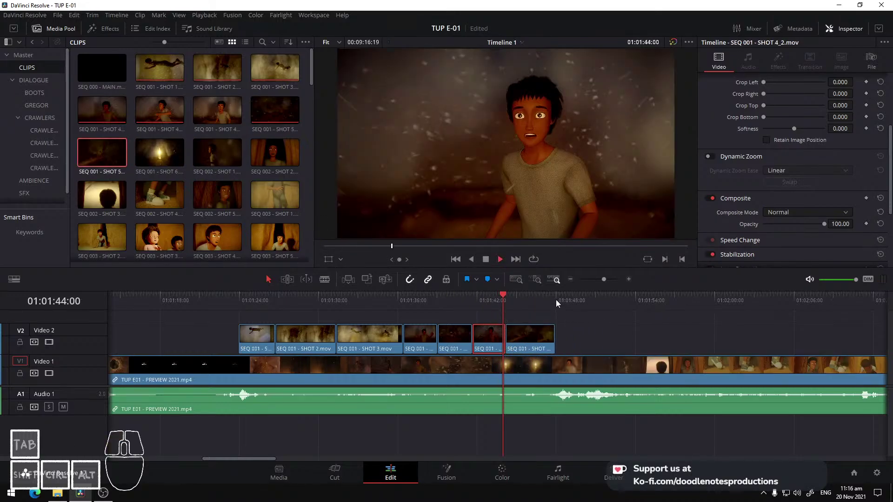
{"action": "key", "text": "space"}
{"action": "key", "text": "space"}
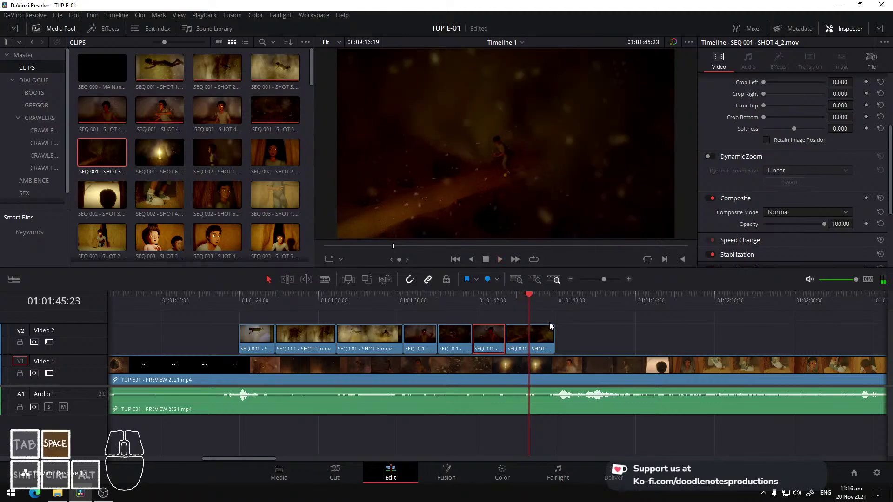
Move SHOT 5_2 further along Video 2, insert SEQ 001 - SHOT 6.mov directly after SHOT 4_2, and play across the cut
{"action": "left_click_drag", "start_coordinate": [549, 328], "coordinate": [735, 333]}
{"action": "left_click_drag", "start_coordinate": [160, 152], "coordinate": [508, 343]}
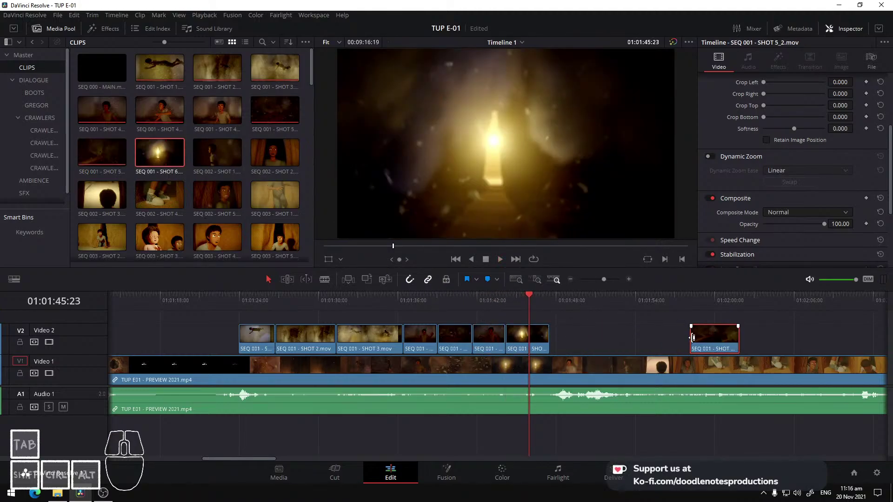
{"action": "left_click", "coordinate": [498, 292]}
{"action": "key", "text": "space"}
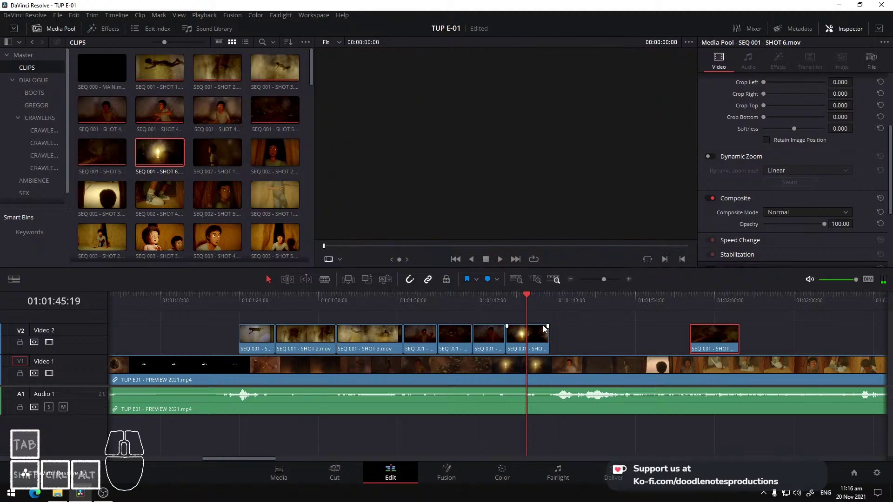
{"action": "left_click", "coordinate": [507, 300]}
{"action": "key", "text": "space"}
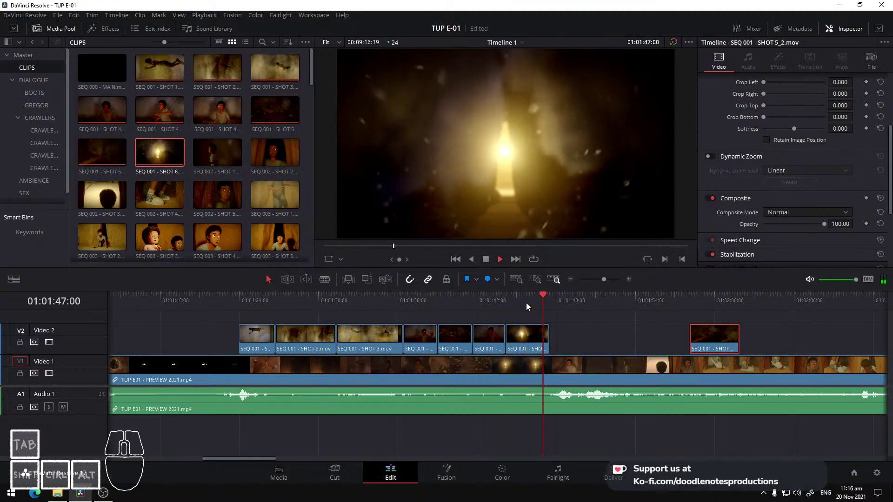
{"action": "key", "text": "space"}
Add SEQ 001 - SHOT 4_3.mov after SHOT 6 on Video 2, move SHOT 5_2 directly behind it, and play the cuts
{"action": "left_click_drag", "start_coordinate": [227, 118], "coordinate": [558, 328]}
{"action": "key", "text": "space"}
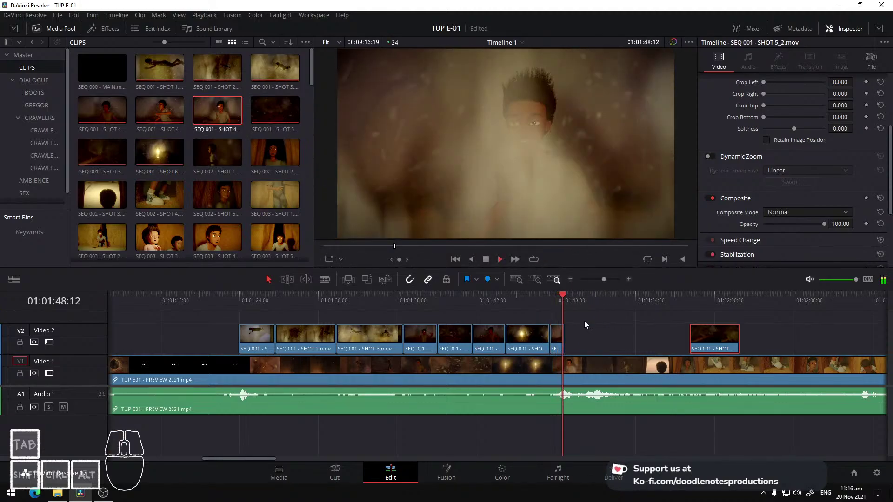
{"action": "left_click_drag", "start_coordinate": [716, 337], "coordinate": [587, 338]}
{"action": "left_click", "coordinate": [550, 303]}
{"action": "key", "text": "space"}
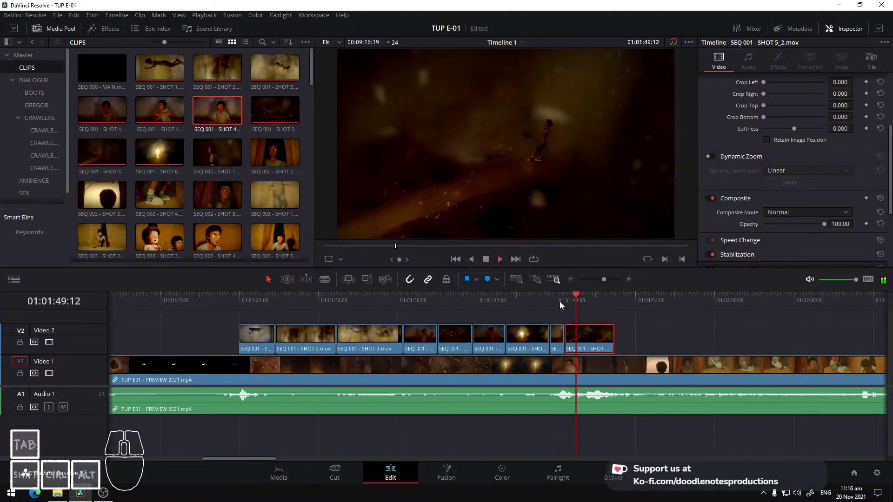
{"action": "left_click", "coordinate": [553, 297]}
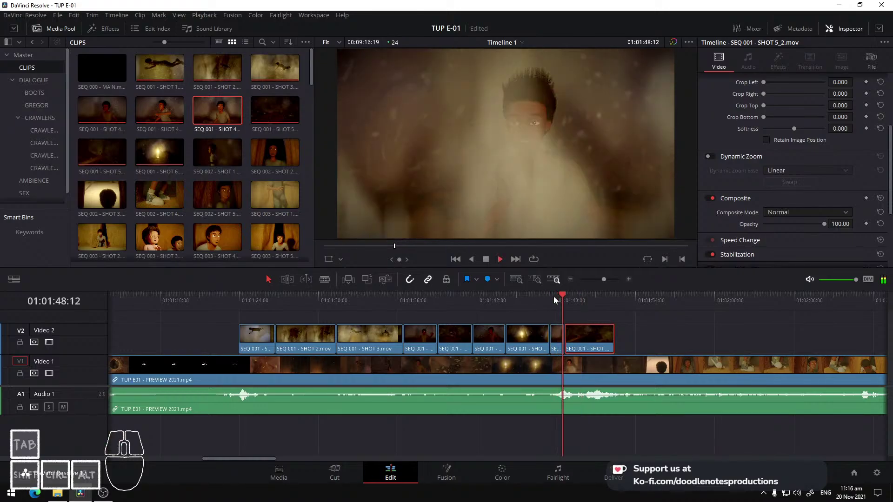
{"action": "key", "text": "space"}
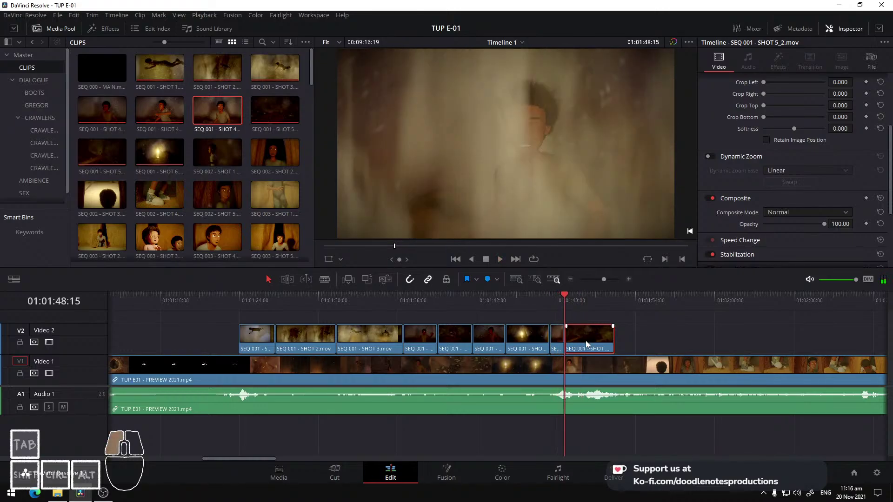
Close the small gap between SHOT 4_3 and SHOT 5_2 on Video 2 and play through SHOT 5_2
{"action": "scroll", "coordinate": [582, 336], "scroll_direction": "up", "scroll_amount": 5}
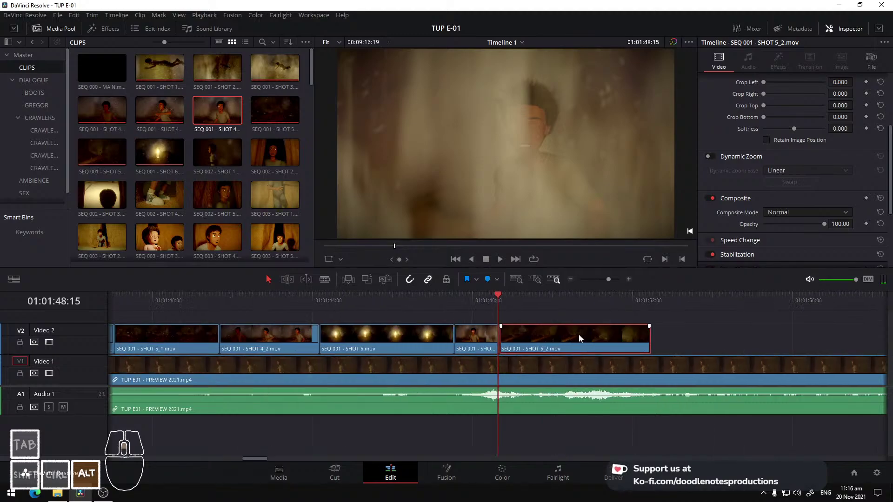
{"action": "mouse_move", "coordinate": [497, 338]}
{"action": "left_mouse_down"}
{"action": "mouse_move", "coordinate": [532, 338]}
{"action": "mouse_move", "coordinate": [502, 337]}
{"action": "left_mouse_up"}
{"action": "key", "text": "space"}
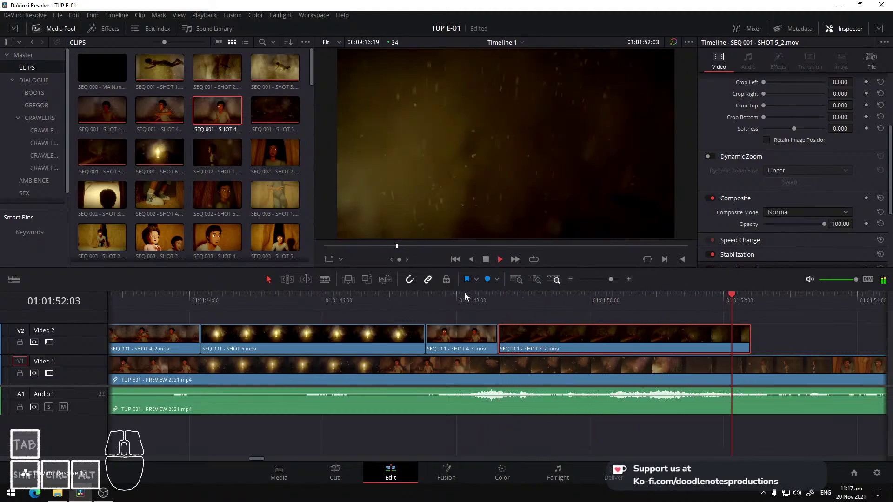
{"action": "key", "text": "space"}
Trim the end of SHOT 5_2 back by 10 frames to 01:01:52:00 and replay its ending against the preview
{"action": "left_click", "coordinate": [713, 300]}
{"action": "left_click_drag", "start_coordinate": [713, 302], "coordinate": [683, 297]}
{"action": "key", "text": "space"}
{"action": "key", "text": "space"}
{"action": "left_click_drag", "start_coordinate": [748, 341], "coordinate": [722, 341]}
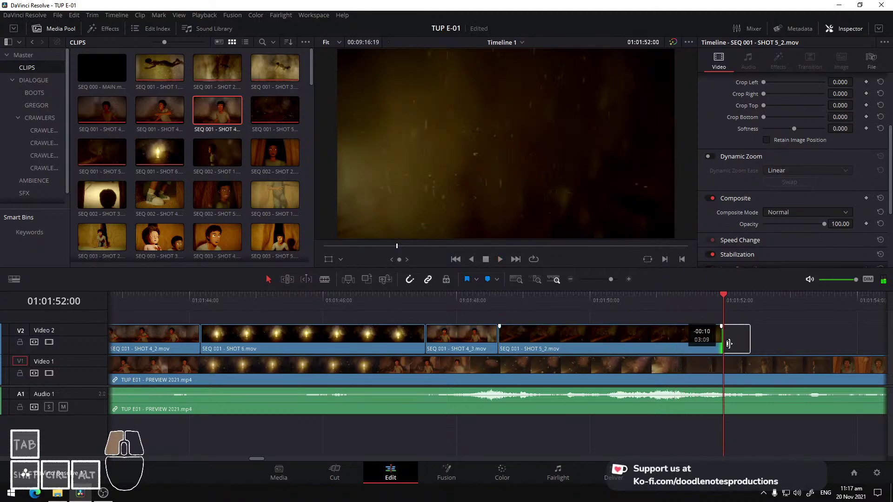
{"action": "left_click", "coordinate": [696, 303]}
{"action": "key", "text": "space"}
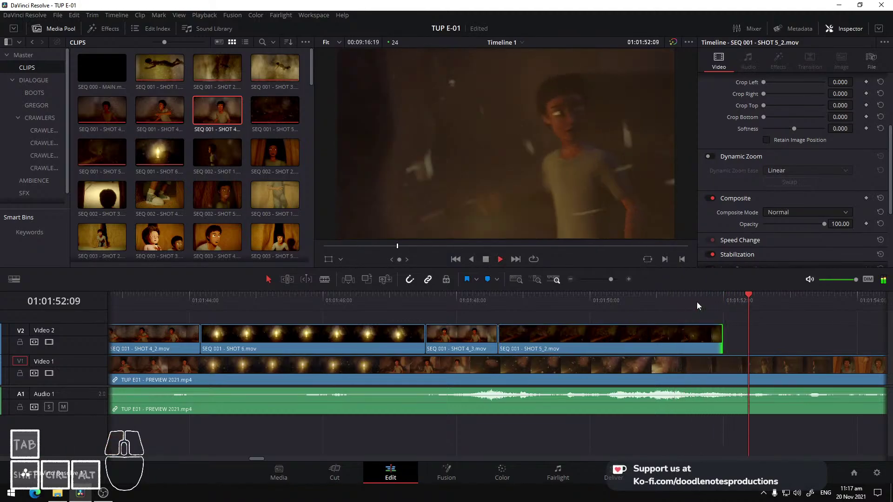
{"action": "key", "text": "space"}
{"action": "left_click", "coordinate": [680, 295]}
{"action": "key", "text": "space"}
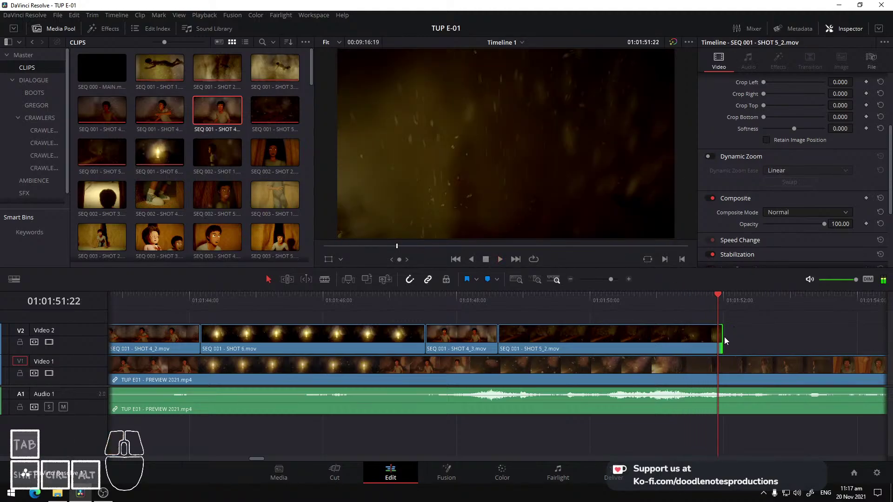
Trim the end of SHOT 5_2 back to 01:01:51:18, where the preview cuts to the boy's close shot
{"action": "left_click_drag", "start_coordinate": [722, 335], "coordinate": [707, 309]}
{"action": "left_click", "coordinate": [706, 307]}
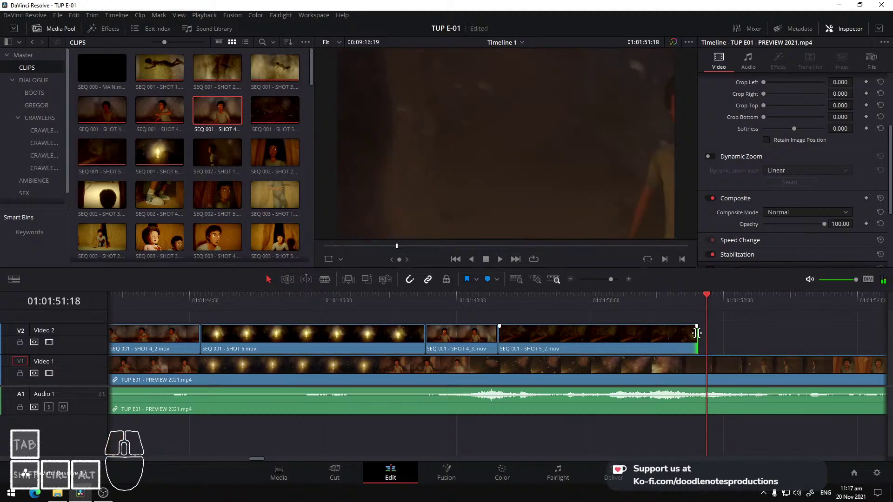
{"action": "left_click_drag", "start_coordinate": [695, 341], "coordinate": [706, 341]}
Place SEQ 002 - SHOT 1.mov directly after SHOT 5_2 on Video 2 and play across the cut
{"action": "left_click", "coordinate": [216, 113]}
{"action": "left_click_drag", "start_coordinate": [216, 153], "coordinate": [721, 341]}
{"action": "left_click", "coordinate": [702, 297]}
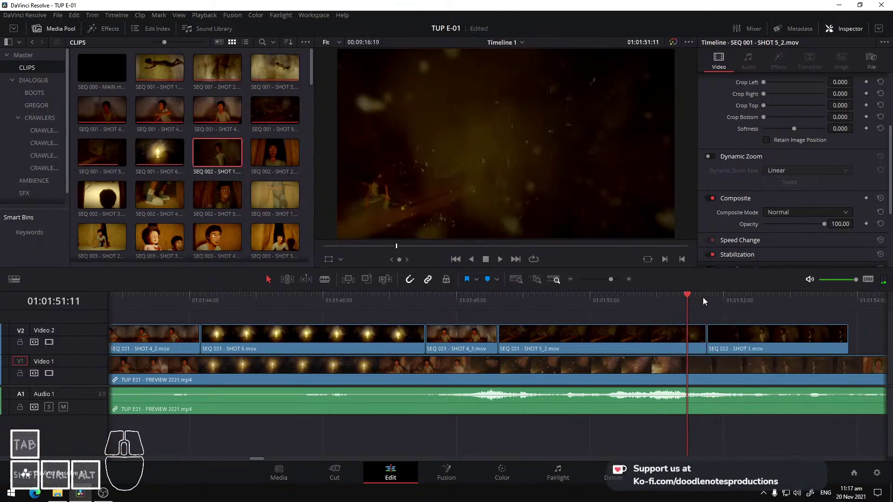
{"action": "key", "text": "space"}
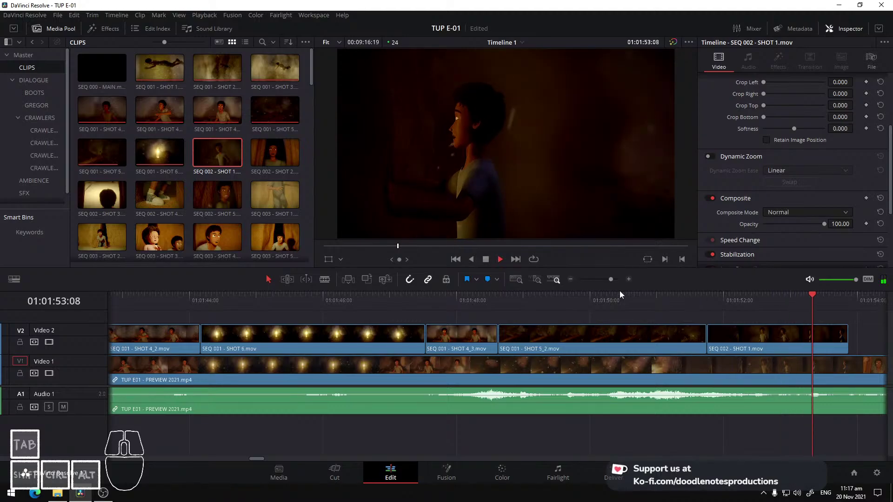
Review the start of SEQ 001 by playing SHOT 1 and SHOT 2, then scrub on into SHOT 4_1
{"action": "scroll", "coordinate": [180, 339], "scroll_direction": "left", "scroll_amount": 10}
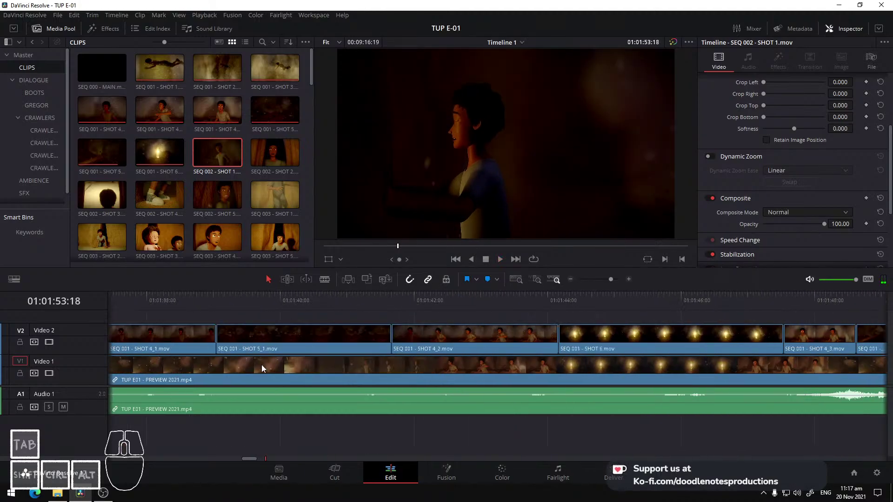
{"action": "scroll", "coordinate": [310, 357], "scroll_direction": "left", "scroll_amount": 12}
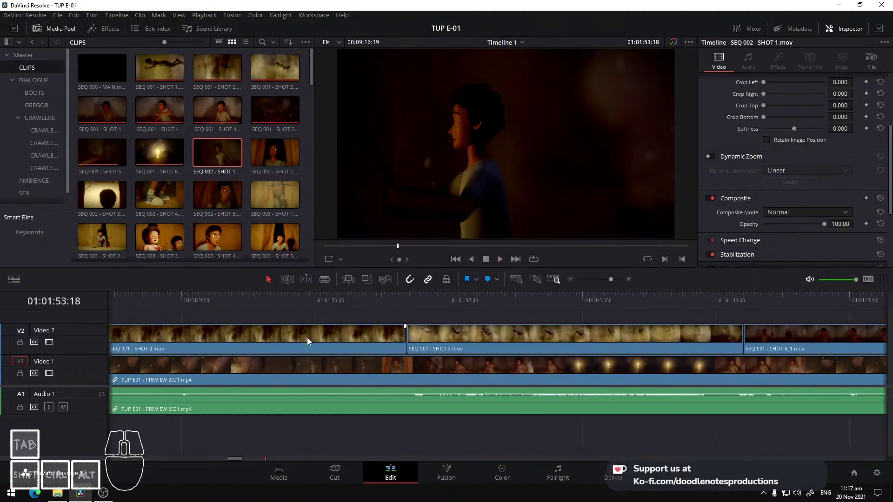
{"action": "left_click_drag", "start_coordinate": [339, 305], "coordinate": [303, 307]}
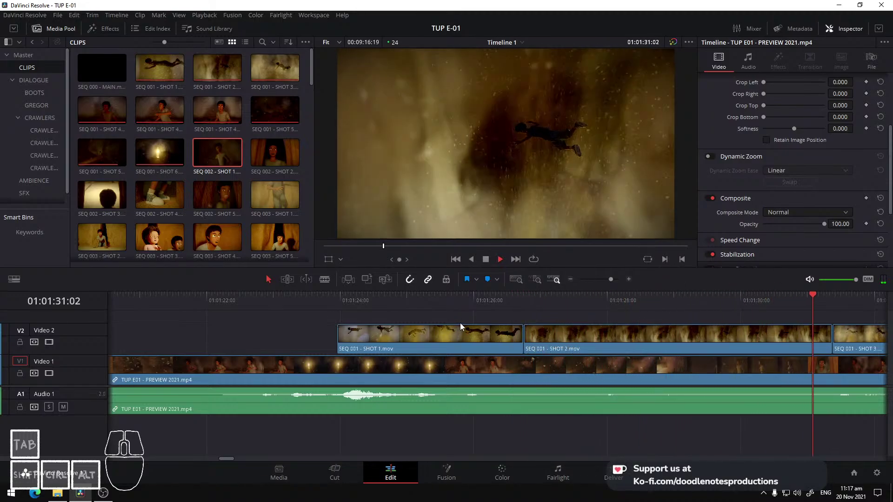
{"action": "key", "text": "space"}
{"action": "left_click_drag", "start_coordinate": [544, 308], "coordinate": [749, 305]}
{"action": "scroll", "coordinate": [716, 332], "scroll_direction": "right", "scroll_amount": 5}
{"action": "scroll", "coordinate": [675, 334], "scroll_direction": "right", "scroll_amount": 4}
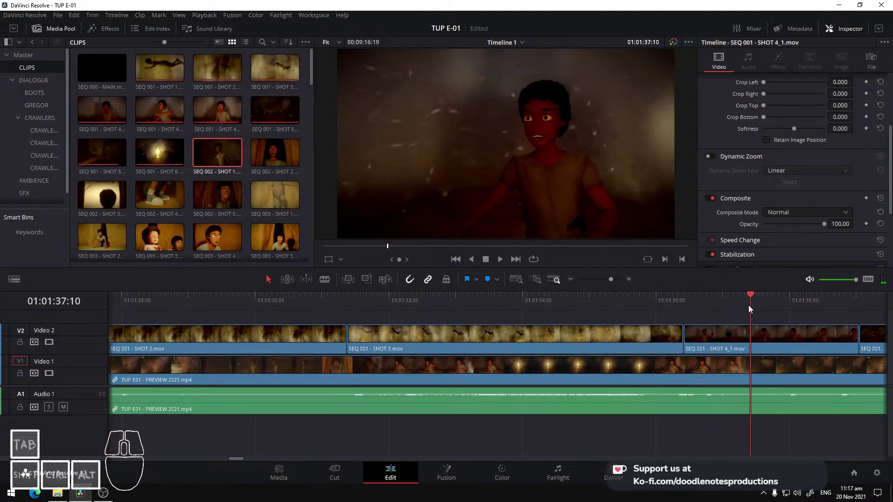
Look over the project's Deliver, Fusion and Color pages
{"action": "left_click", "coordinate": [612, 479]}
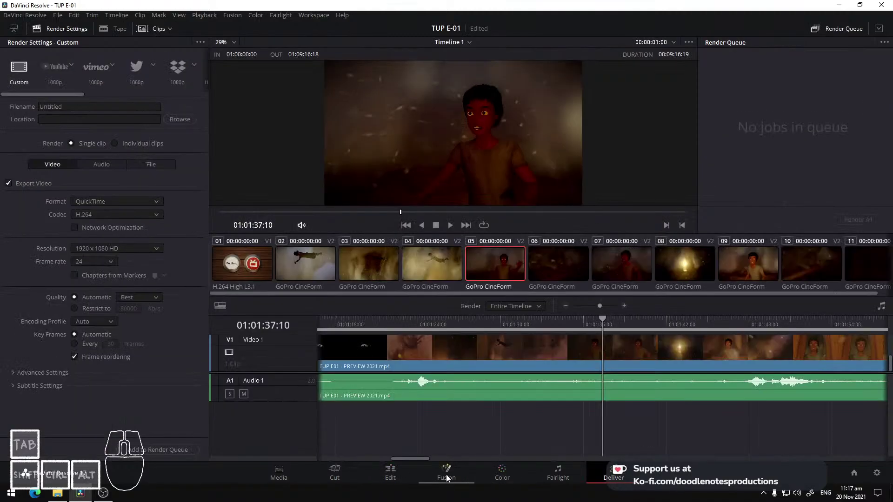
{"action": "left_click", "coordinate": [445, 479]}
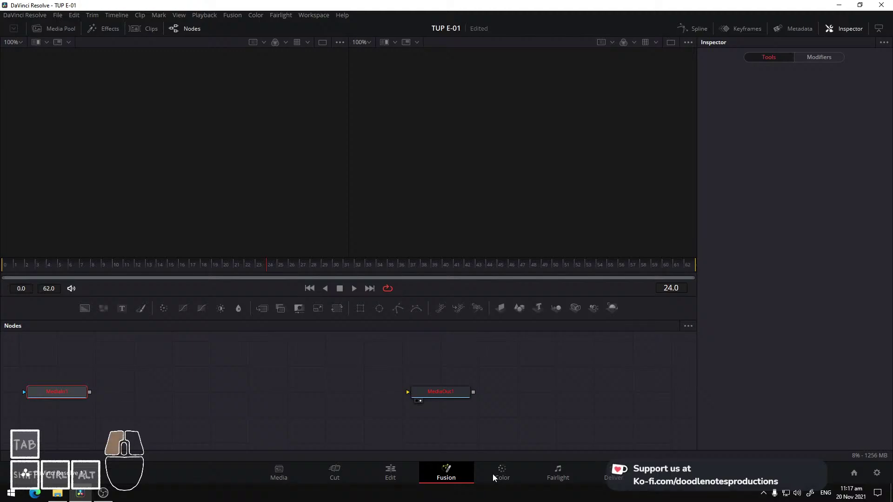
{"action": "left_click", "coordinate": [493, 473]}
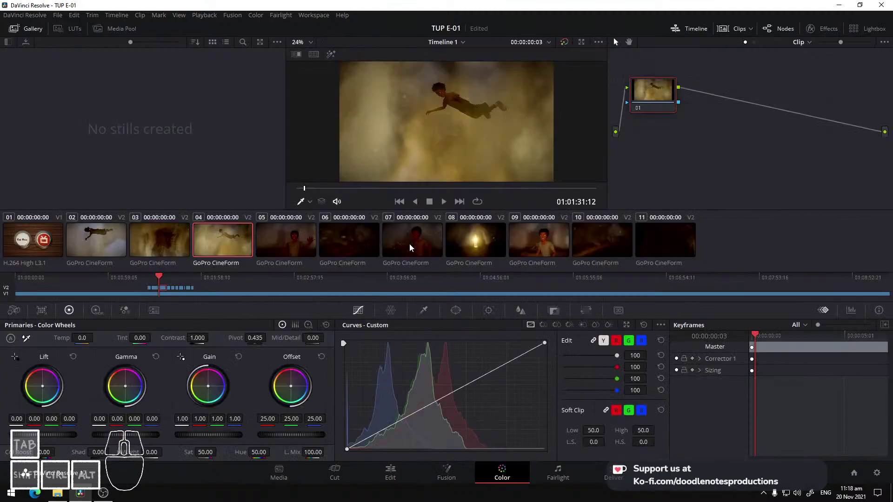
Try brightening SHOT 4_1 by raising the darker part of its custom curve, undo it, and return to the Edit page
{"action": "left_click", "coordinate": [293, 245]}
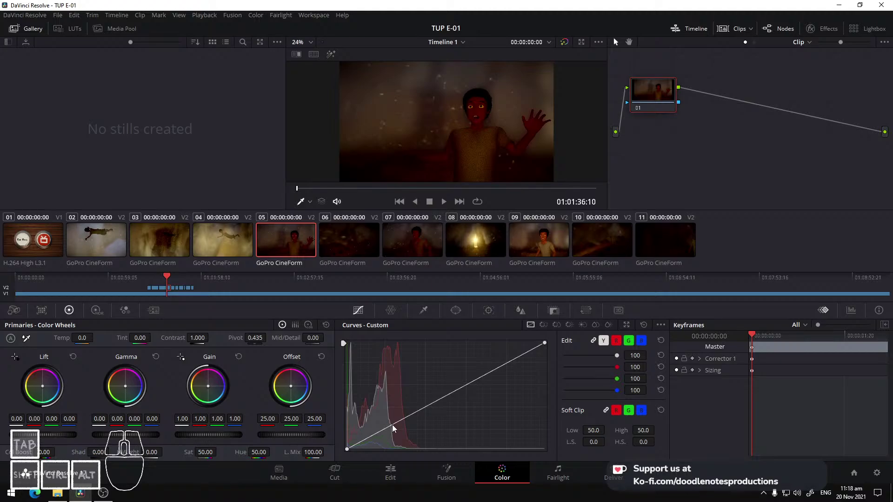
{"action": "left_click_drag", "start_coordinate": [394, 428], "coordinate": [390, 413]}
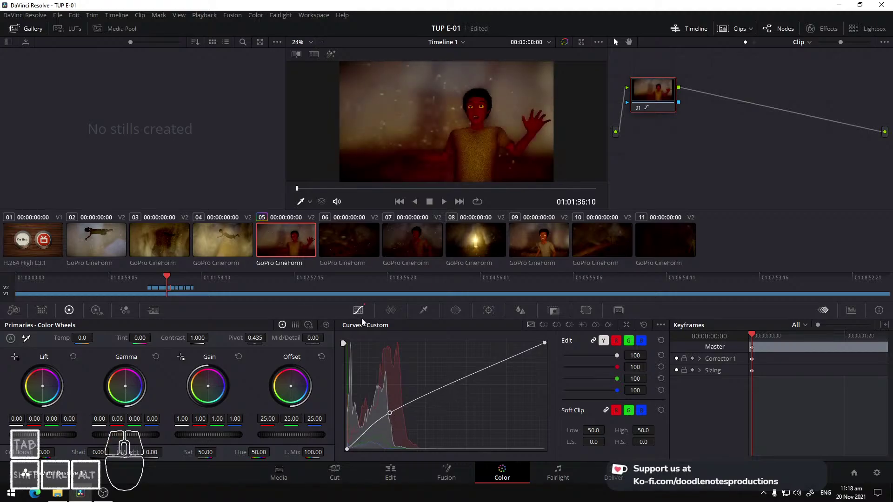
{"action": "key", "text": "ctrl+z"}
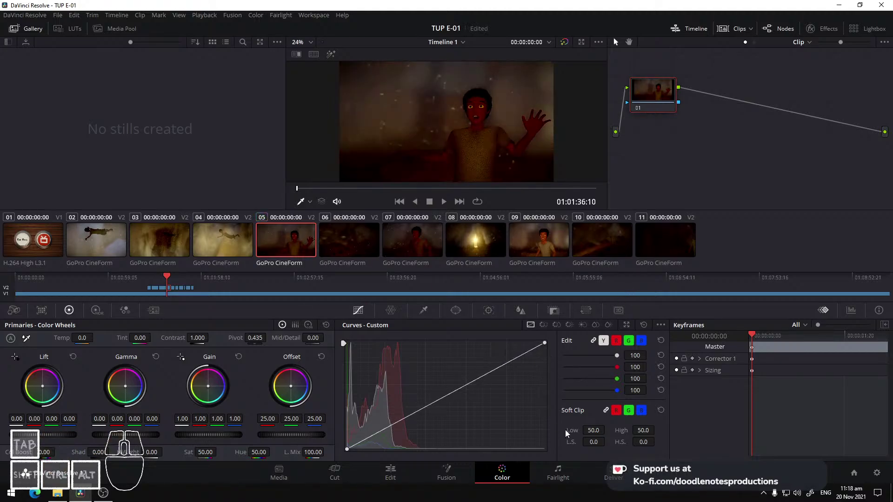
{"action": "left_click", "coordinate": [279, 473]}
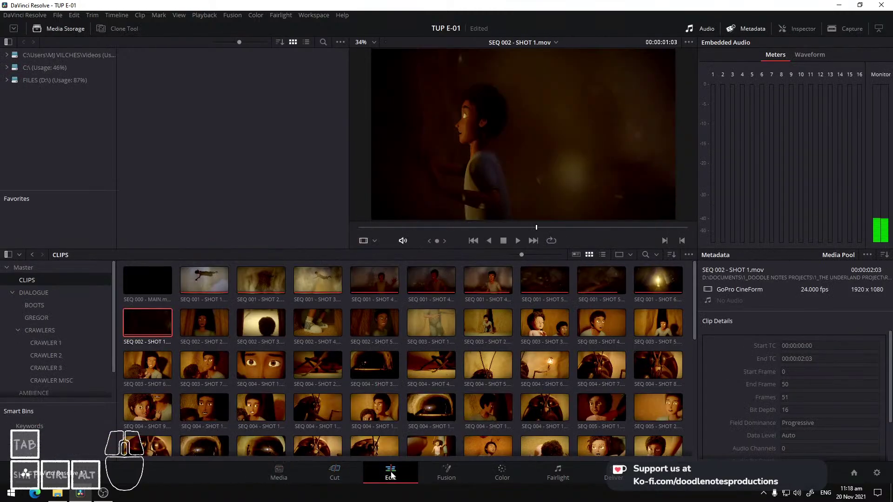
{"action": "left_click", "coordinate": [391, 473]}
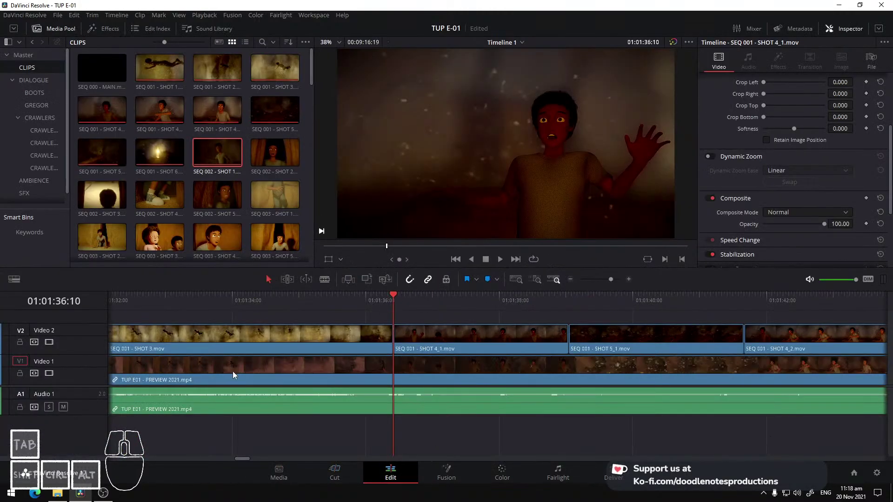
Play the assembled sequence from just before SEQ 001 - SHOT 1 through to SEQ 002 - SHOT 1 to review the cuts
{"action": "scroll", "coordinate": [233, 371], "scroll_direction": "left", "scroll_amount": 5}
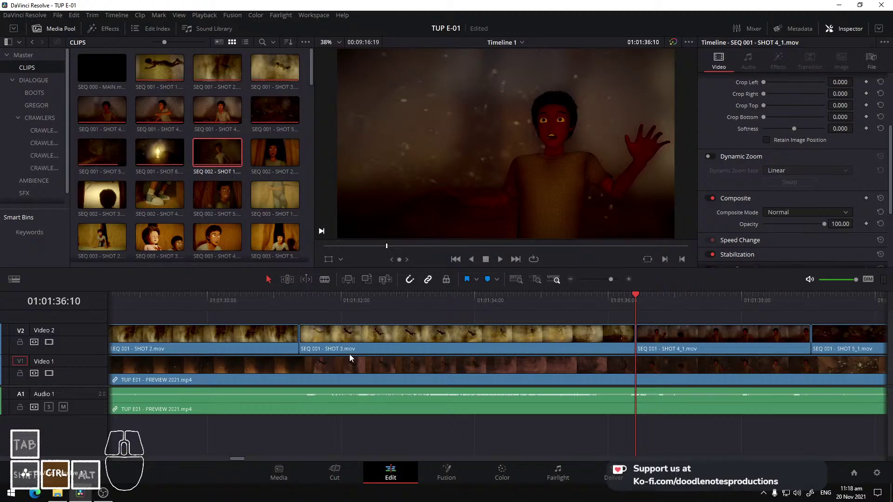
{"action": "scroll", "coordinate": [350, 354], "scroll_direction": "down", "scroll_amount": 5}
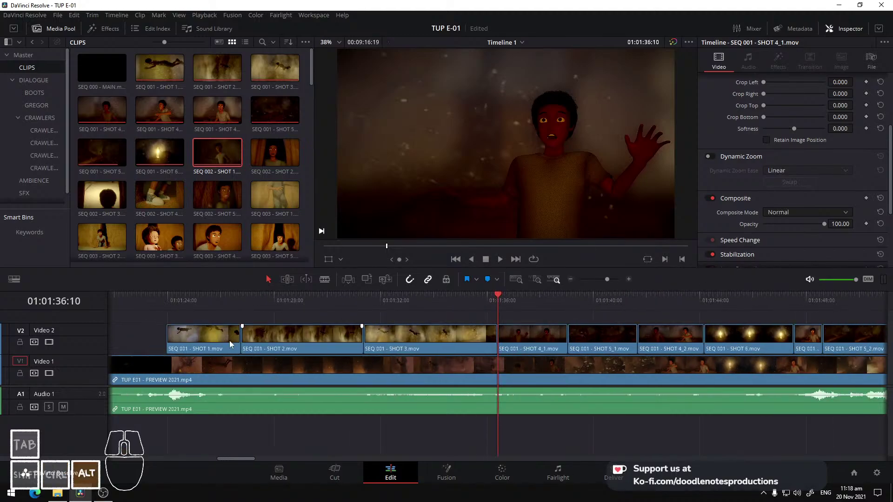
{"action": "left_click", "coordinate": [160, 303]}
{"action": "left_click", "coordinate": [154, 300]}
{"action": "key", "text": "space"}
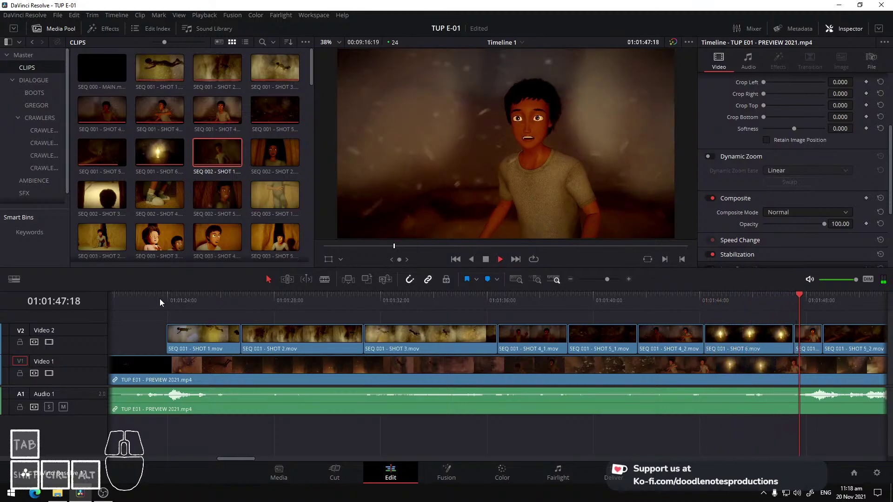
{"action": "key", "text": "space"}
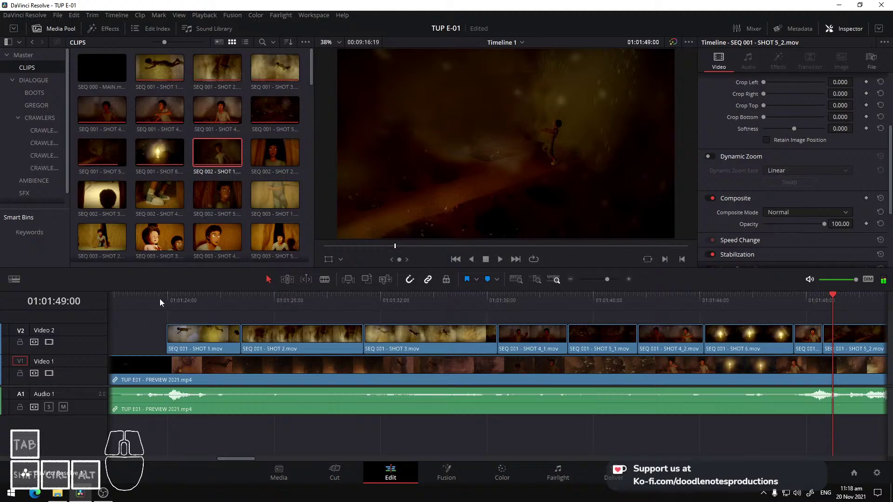
{"action": "left_click", "coordinate": [160, 307]}
{"action": "key", "text": "space"}
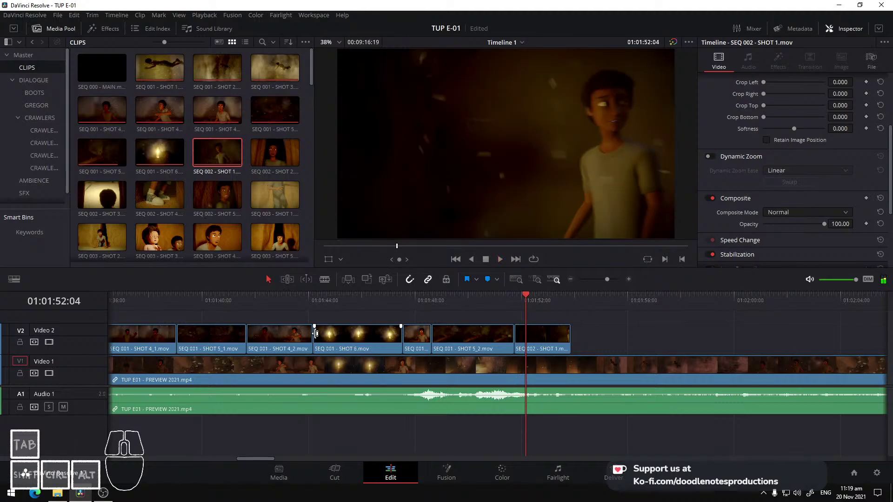
Replay the opening of SEQ 001 - SHOT 1 from just before its cut, and return the playhead to the shot's start
{"action": "scroll", "coordinate": [436, 350], "scroll_direction": "left", "scroll_amount": 8}
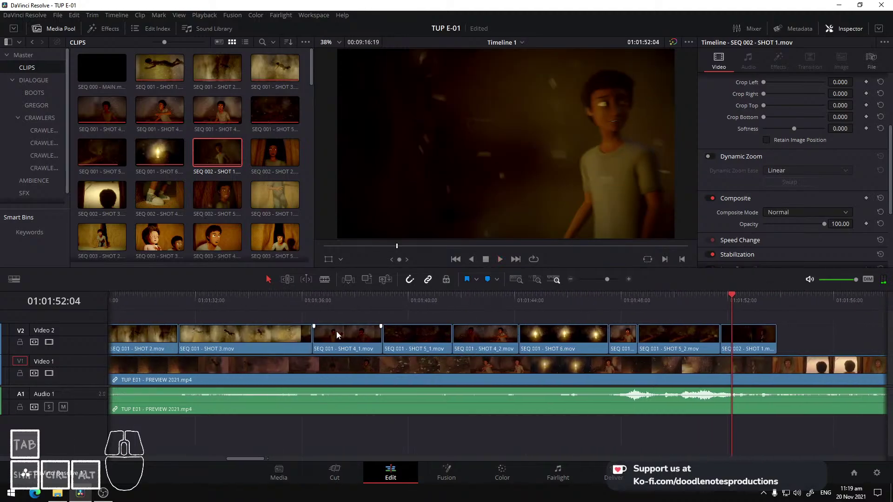
{"action": "left_click", "coordinate": [119, 300]}
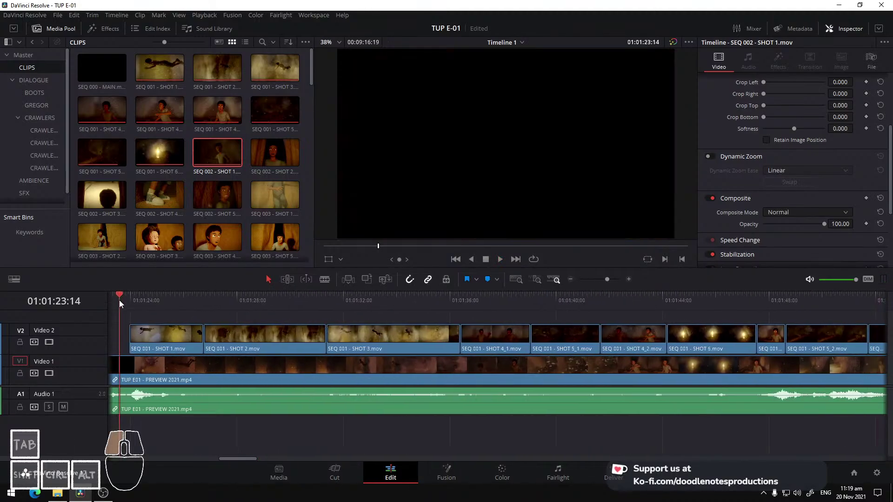
{"action": "key", "text": "space"}
{"action": "key", "text": "space"}
{"action": "scroll", "coordinate": [183, 373], "scroll_direction": "left", "scroll_amount": 3}
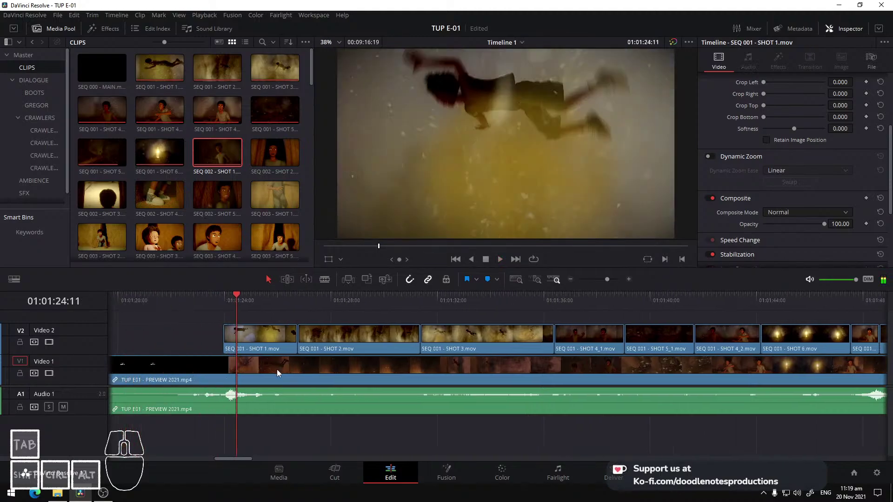
{"action": "left_click_drag", "start_coordinate": [247, 304], "coordinate": [221, 305]}
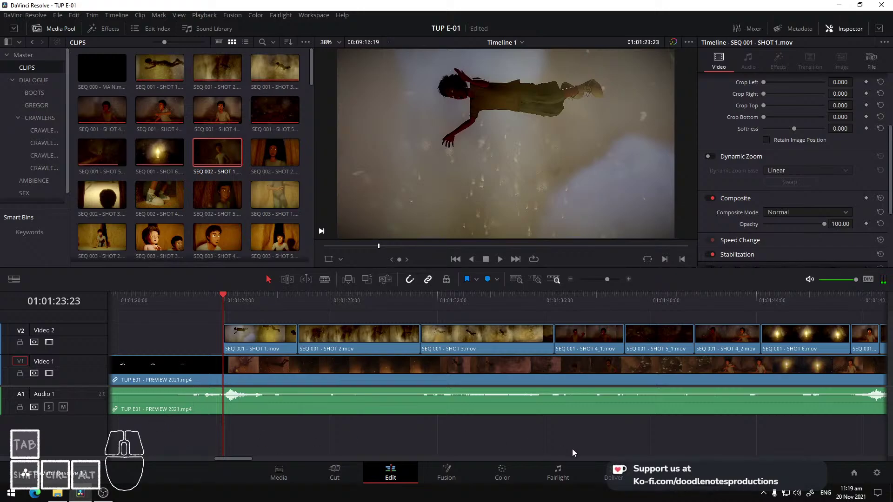
Look over the media pool's Master bin and select the TUP E01 - PREVIEW 2021 clip on Video 1
{"action": "left_click", "coordinate": [93, 82]}
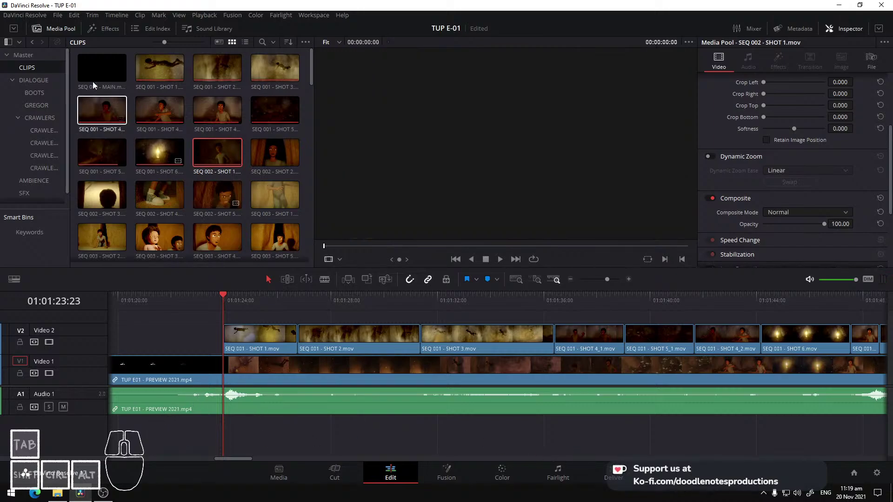
{"action": "left_click", "coordinate": [15, 55]}
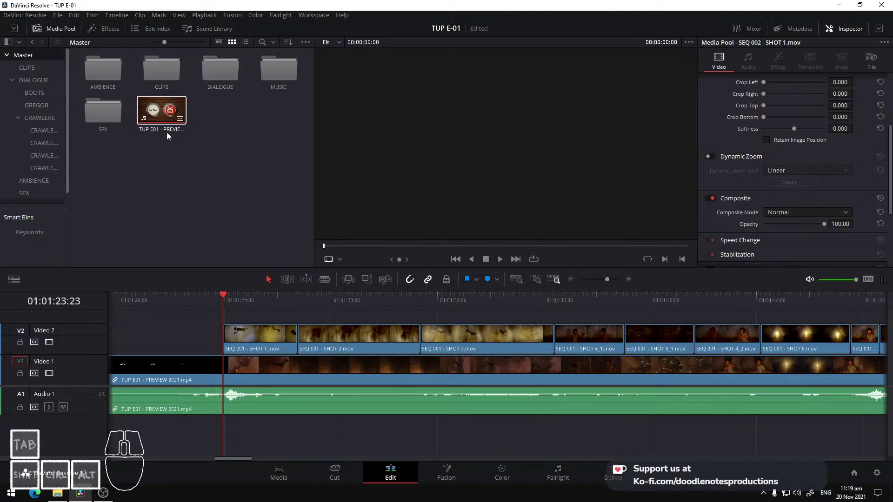
{"action": "left_click", "coordinate": [327, 367]}
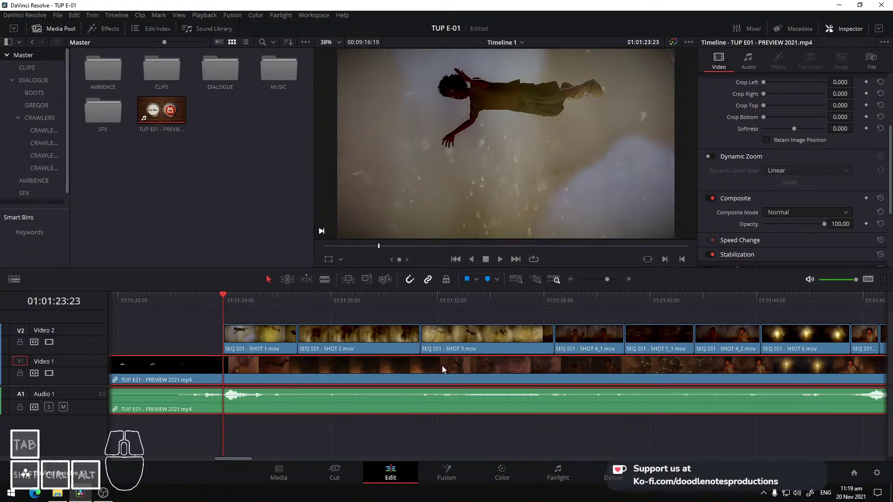
{"action": "scroll", "coordinate": [549, 356], "scroll_direction": "right", "scroll_amount": 2}
Park the playhead within SHOT 4_1, then play its rendered file SEQ 001 - SHOT 4_1.mov from the VERY FINAL folder and pause it
{"action": "left_click_drag", "start_coordinate": [226, 301], "coordinate": [596, 314]}
{"action": "left_click", "coordinate": [57, 493]}
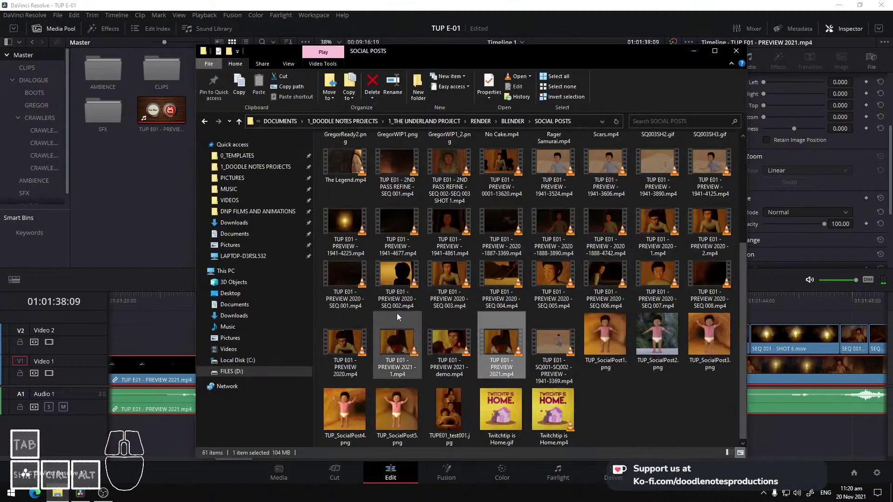
{"action": "left_click", "coordinate": [512, 120]}
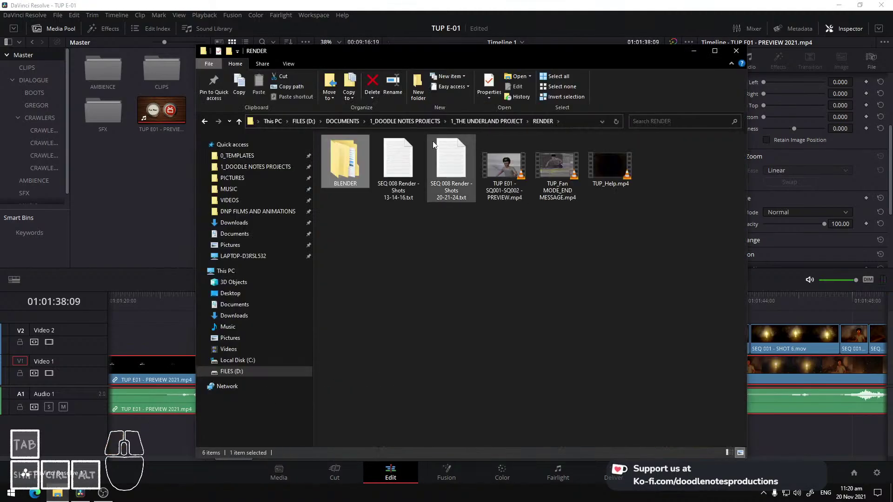
{"action": "double_click", "coordinate": [356, 150]}
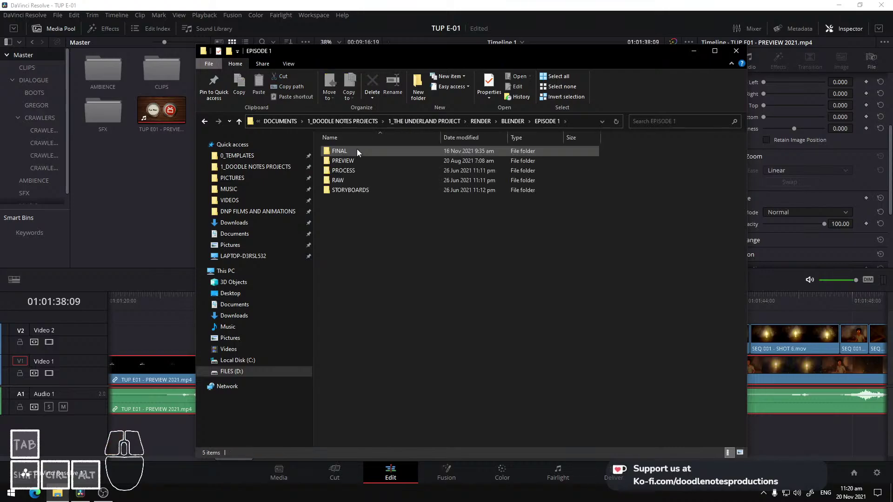
{"action": "double_click", "coordinate": [356, 149]}
{"action": "double_click", "coordinate": [346, 239]}
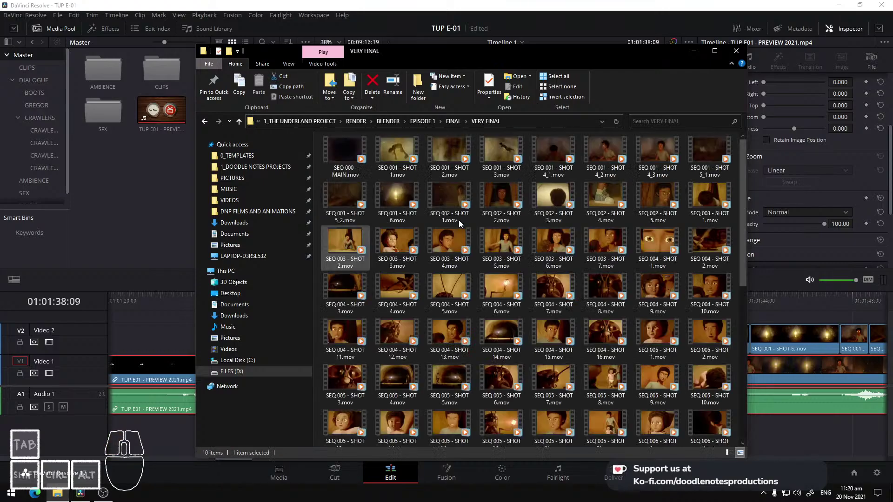
{"action": "left_click", "coordinate": [564, 162]}
{"action": "double_click", "coordinate": [565, 161]}
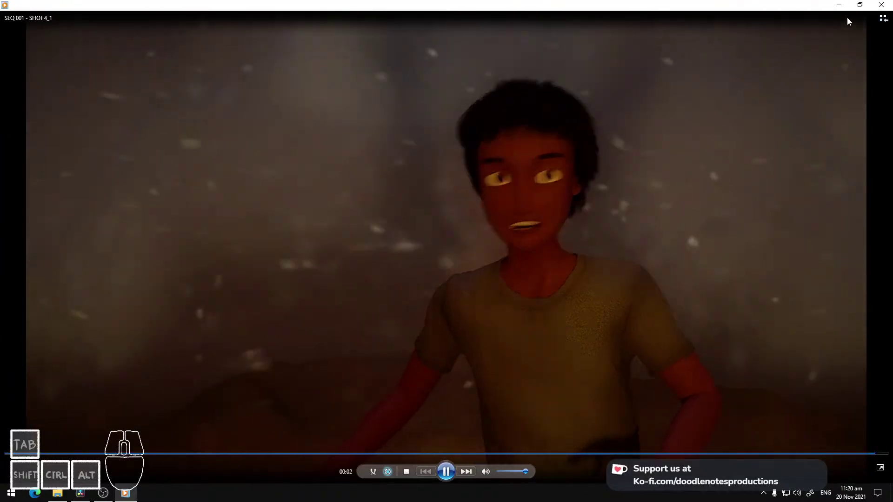
{"action": "left_click", "coordinate": [857, 6]}
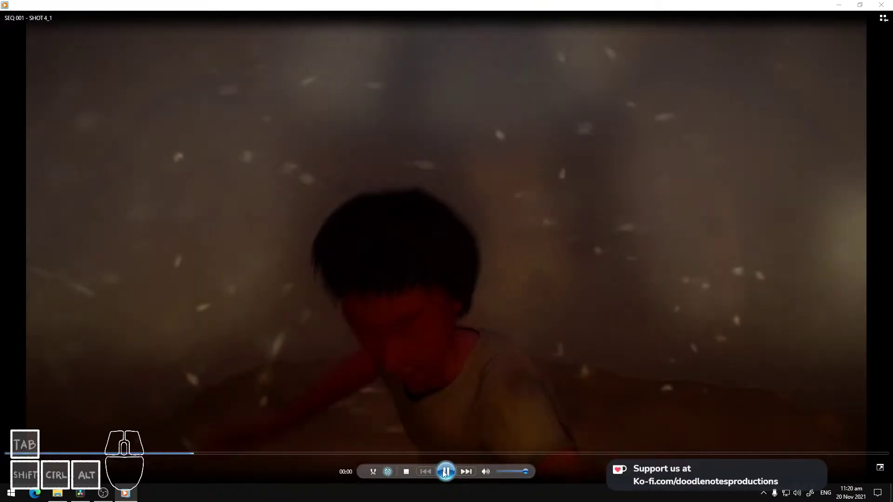
{"action": "left_click", "coordinate": [445, 472]}
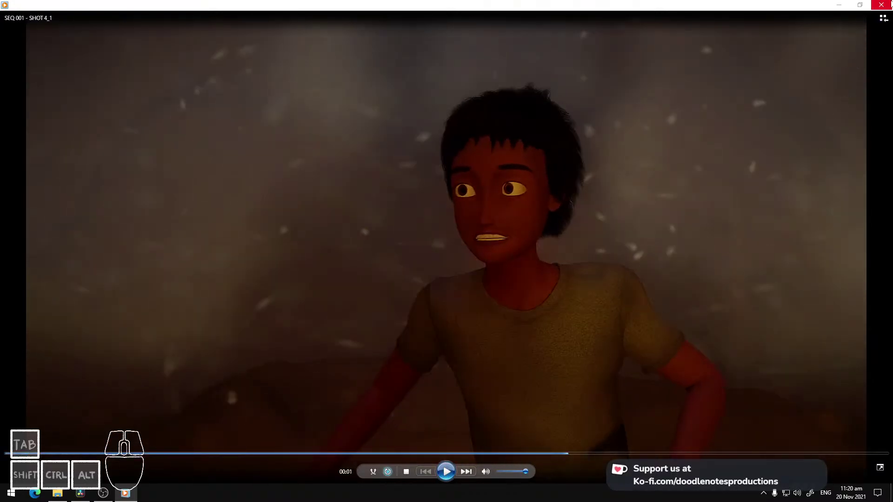
Compare the paused SHOT 4_1 file side by side with the timeline viewer in a smaller player window, then close the player
{"action": "left_click_drag", "start_coordinate": [551, 4], "coordinate": [401, 105]}
{"action": "left_click_drag", "start_coordinate": [72, 88], "coordinate": [589, 235]}
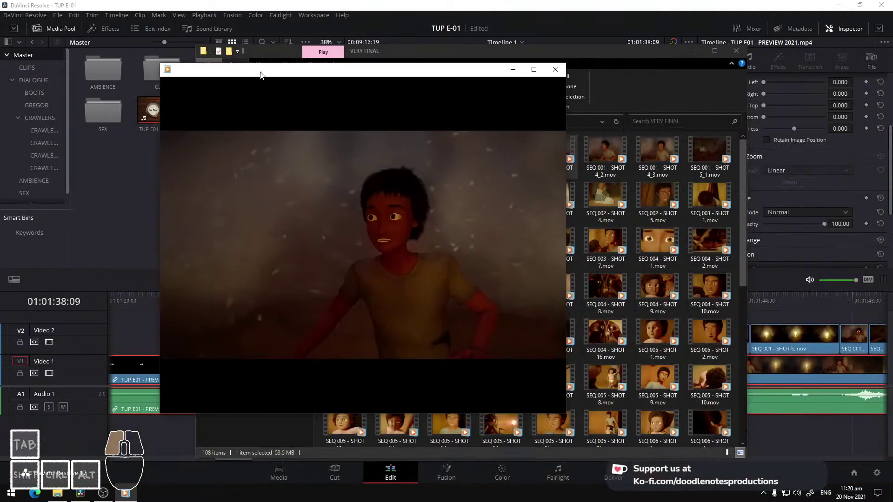
{"action": "left_click", "coordinate": [689, 50]}
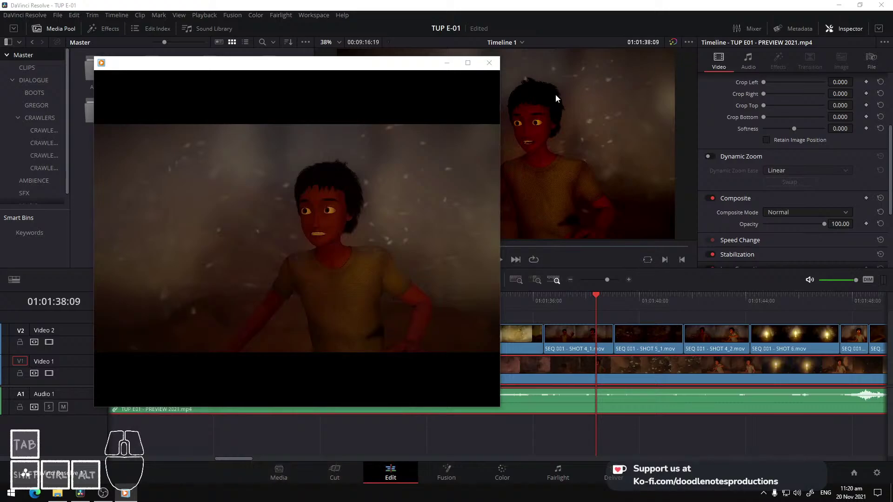
{"action": "mouse_move", "coordinate": [404, 72]}
{"action": "left_click_drag", "start_coordinate": [496, 407], "coordinate": [415, 271]}
{"action": "left_click_drag", "start_coordinate": [312, 66], "coordinate": [378, 43]}
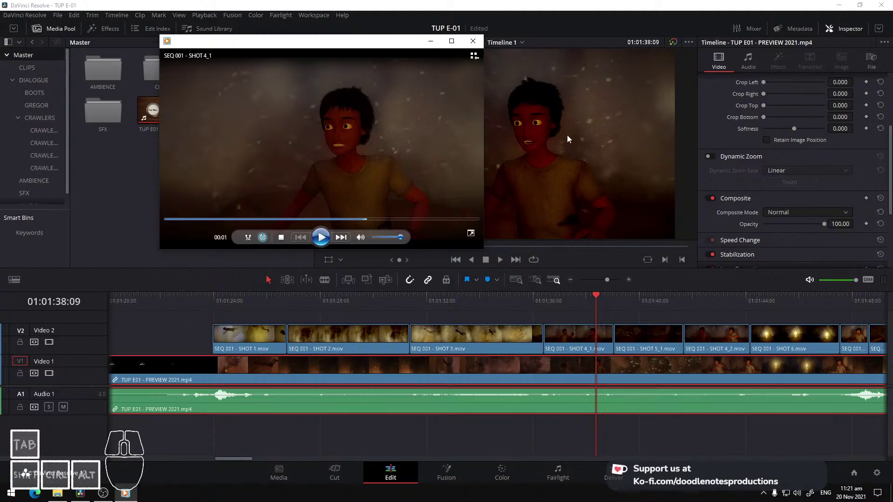
{"action": "left_click", "coordinate": [473, 41]}
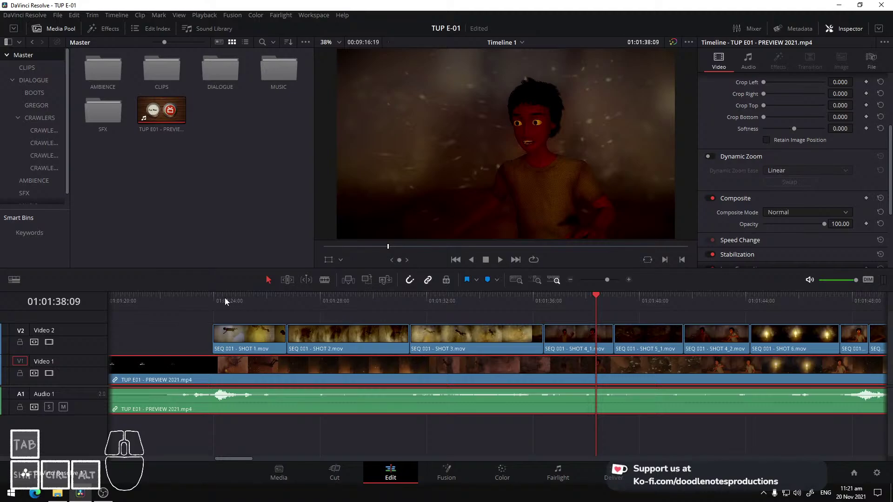
Review SEQ 001 from SHOT 1 into SHOT 2, then scrub the black section just before SHOT 1
{"action": "mouse_move", "coordinate": [225, 298]}
{"action": "left_mouse_down"}
{"action": "mouse_move", "coordinate": [193, 305]}
{"action": "mouse_move", "coordinate": [222, 305]}
{"action": "left_mouse_up"}
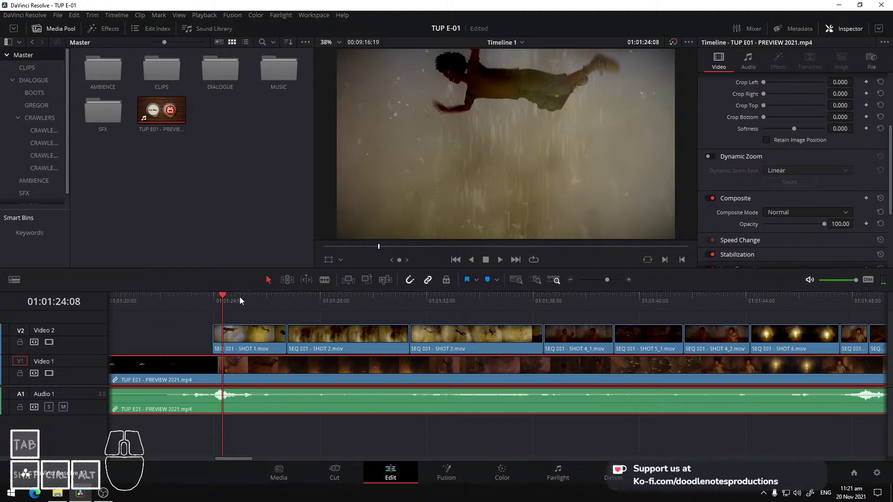
{"action": "left_click_drag", "start_coordinate": [239, 297], "coordinate": [351, 303]}
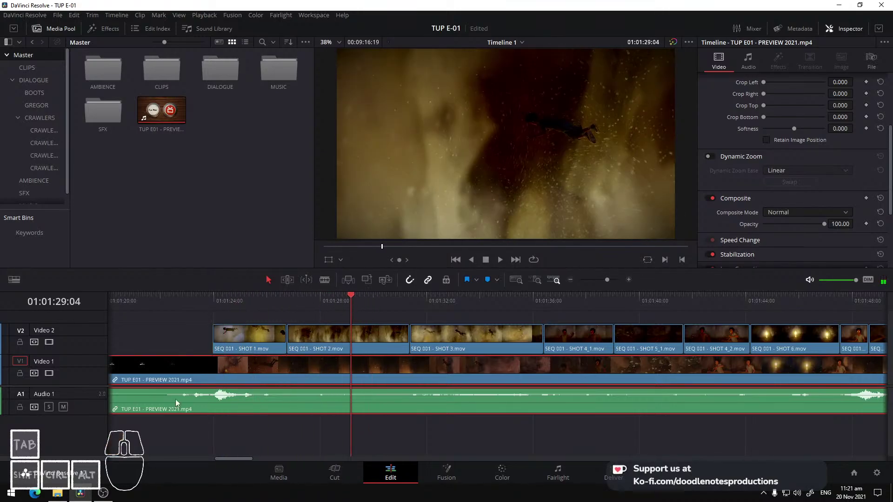
{"action": "left_click", "coordinate": [58, 494]}
{"action": "left_click", "coordinate": [59, 496]}
{"action": "mouse_move", "coordinate": [169, 303]}
{"action": "left_mouse_down"}
{"action": "mouse_move", "coordinate": [280, 303]}
{"action": "mouse_move", "coordinate": [182, 296]}
{"action": "left_mouse_up"}
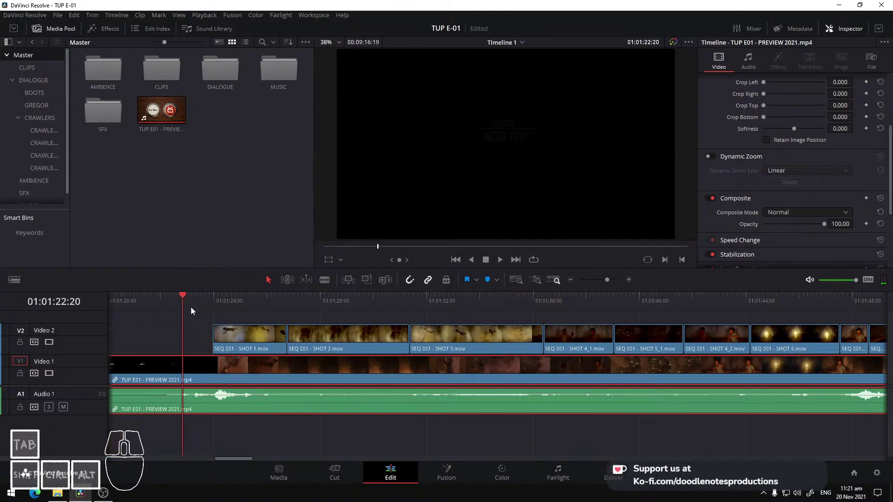
{"action": "mouse_move", "coordinate": [190, 304]}
{"action": "left_mouse_down"}
{"action": "mouse_move", "coordinate": [231, 300]}
{"action": "mouse_move", "coordinate": [172, 300]}
{"action": "mouse_move", "coordinate": [203, 297]}
{"action": "left_mouse_up"}
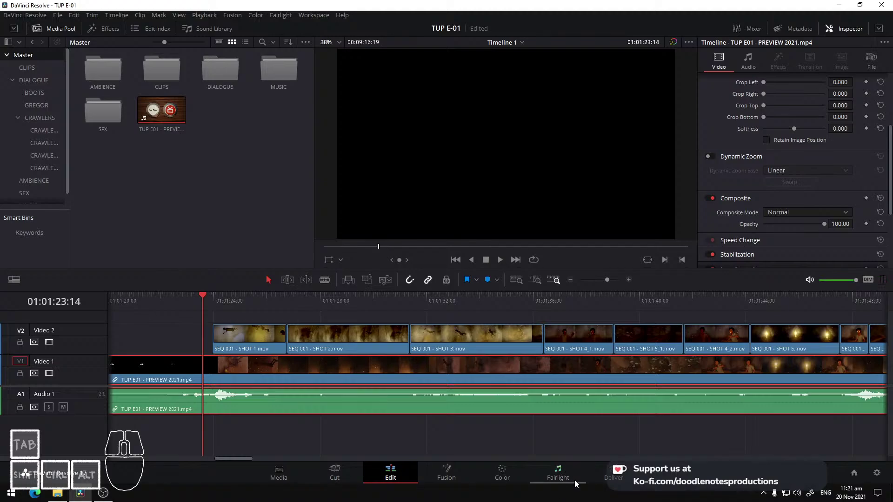
Look over the Fairlight page's audio track and mixer, then return to the Edit page and scrub through SHOT 1
{"action": "left_click", "coordinate": [560, 477]}
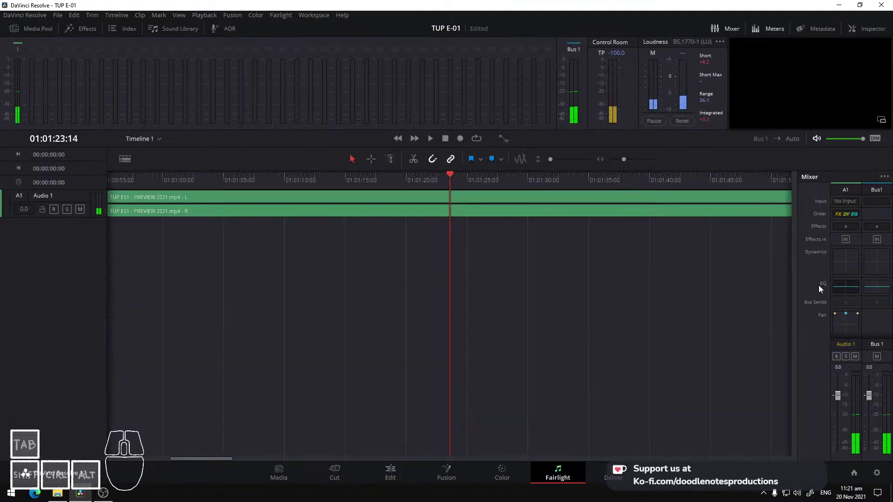
{"action": "left_click", "coordinate": [680, 268]}
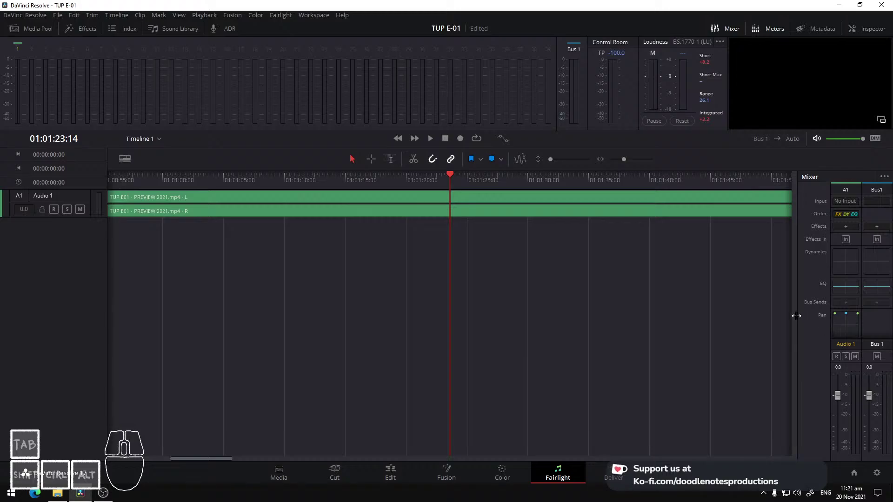
{"action": "left_click_drag", "start_coordinate": [796, 315], "coordinate": [759, 311]}
{"action": "left_click", "coordinate": [401, 479]}
{"action": "mouse_move", "coordinate": [254, 307]}
{"action": "left_mouse_down"}
{"action": "mouse_move", "coordinate": [343, 301]}
{"action": "mouse_move", "coordinate": [244, 297]}
{"action": "mouse_move", "coordinate": [263, 305]}
{"action": "left_mouse_up"}
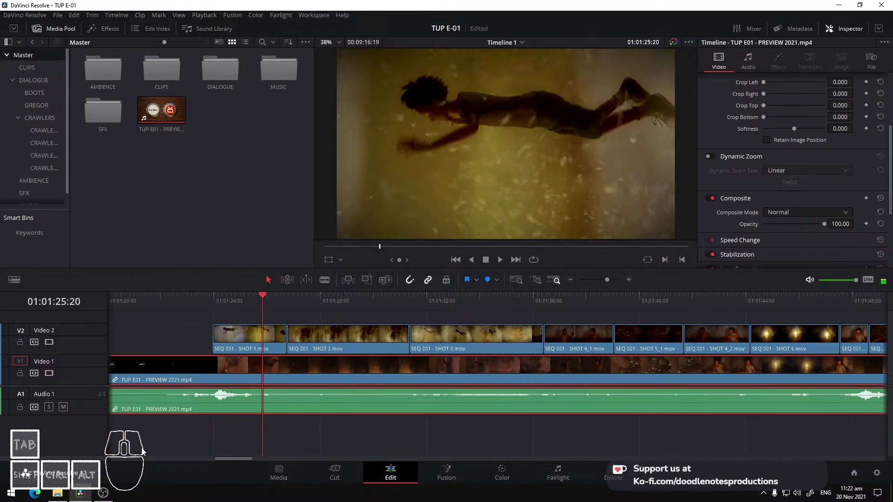
Switch to OBS and change the SCREEN scene from display capture to window capture, then return to DaVinci Resolve and scrub to SHOT 2
{"action": "left_click", "coordinate": [103, 493]}
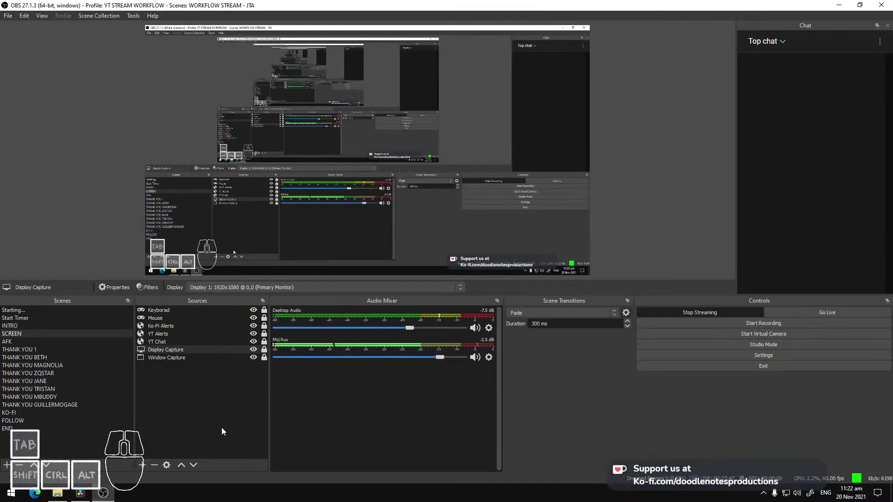
{"action": "left_click", "coordinate": [81, 493]}
{"action": "left_click", "coordinate": [103, 493]}
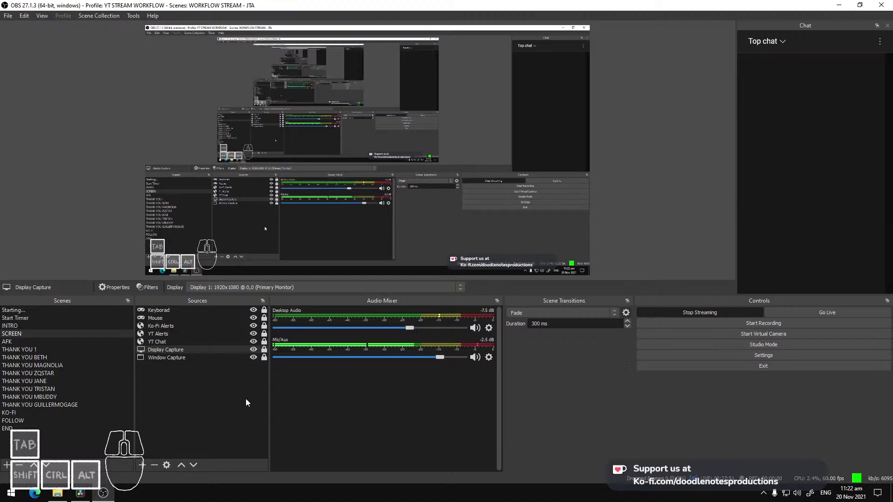
{"action": "left_click", "coordinate": [264, 353]}
{"action": "key", "text": "alt+Tab"}
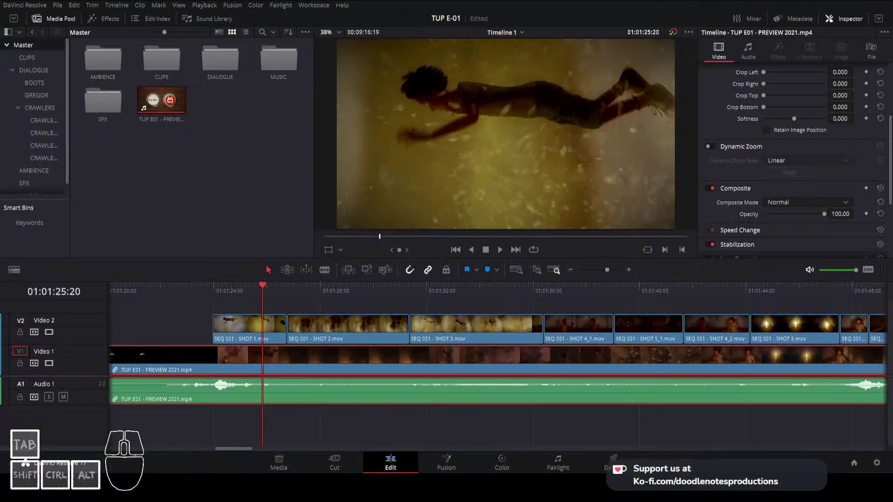
{"action": "left_click_drag", "start_coordinate": [209, 290], "coordinate": [280, 304]}
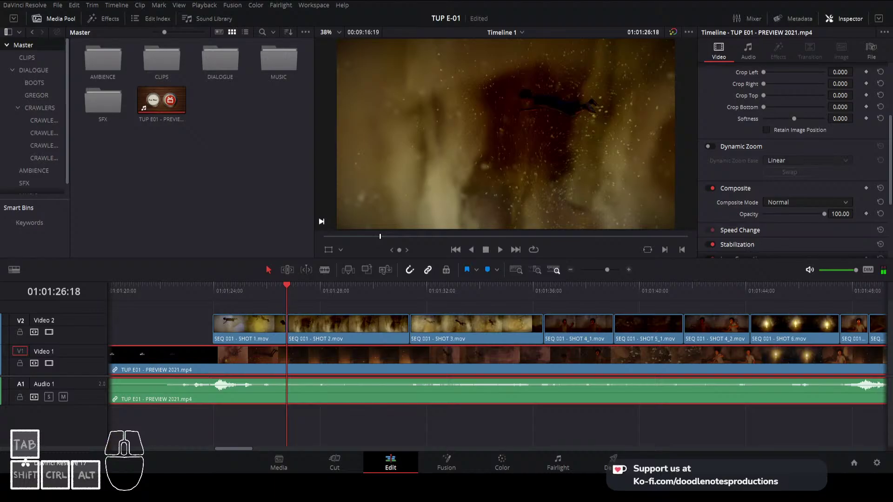